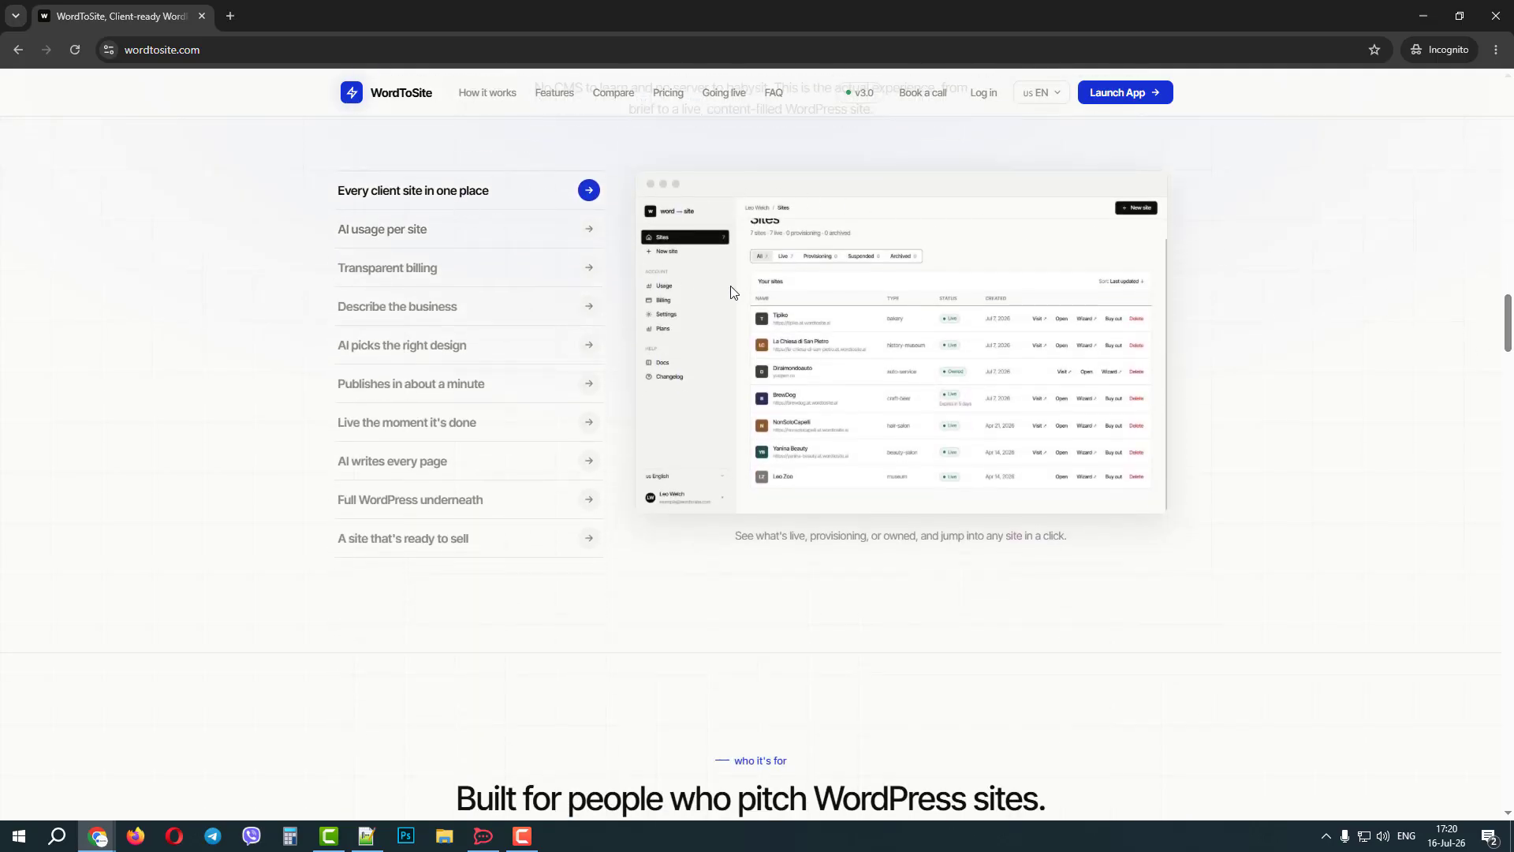
# Examine the product previews on the home page, from AI usage per site through A site that's ready to sell.
pyautogui.click(438, 244)
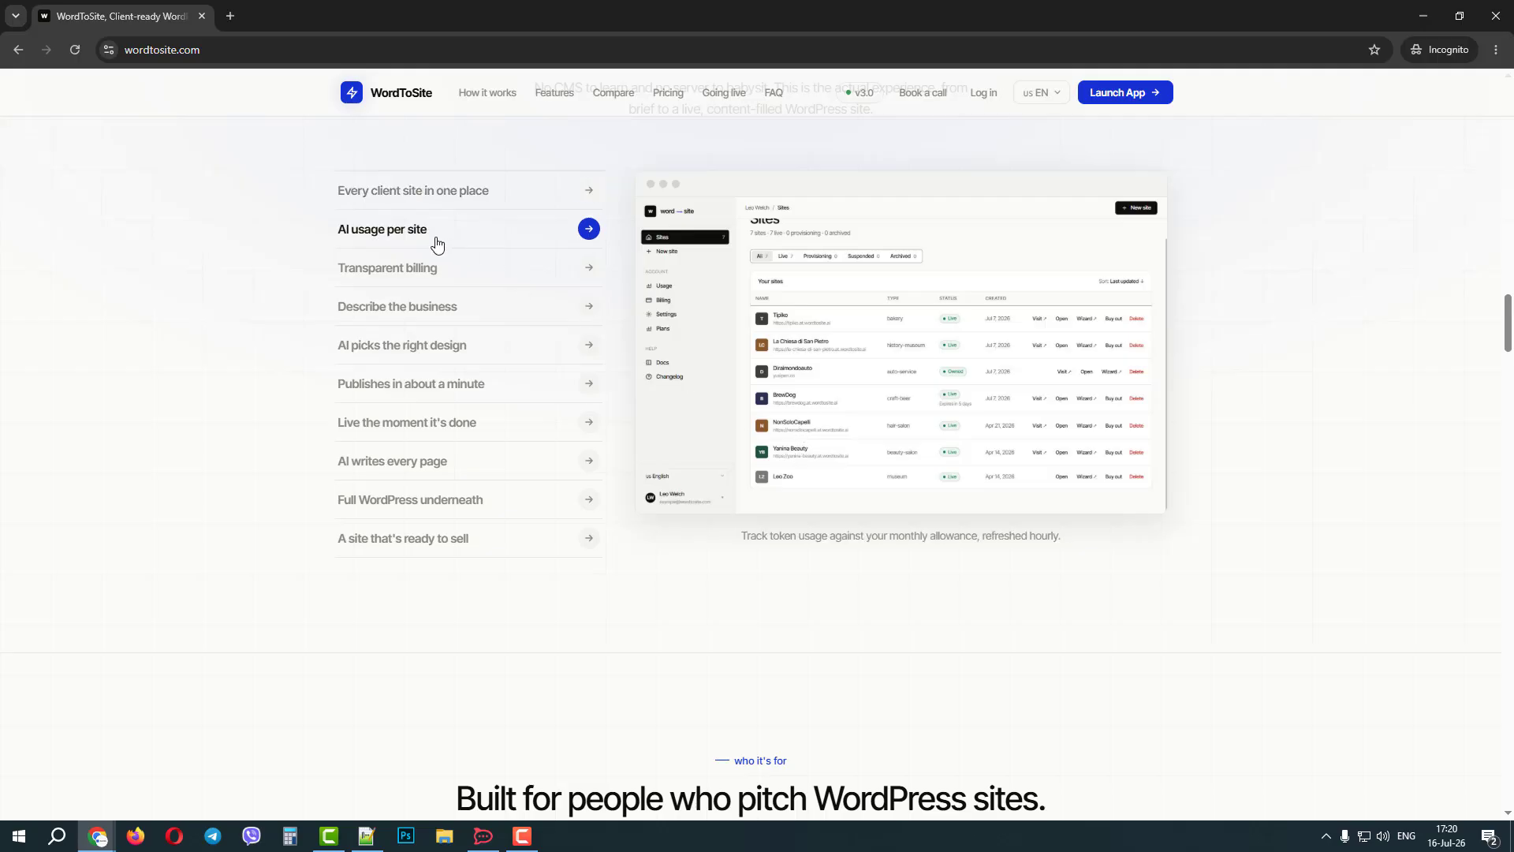
pyautogui.click(410, 276)
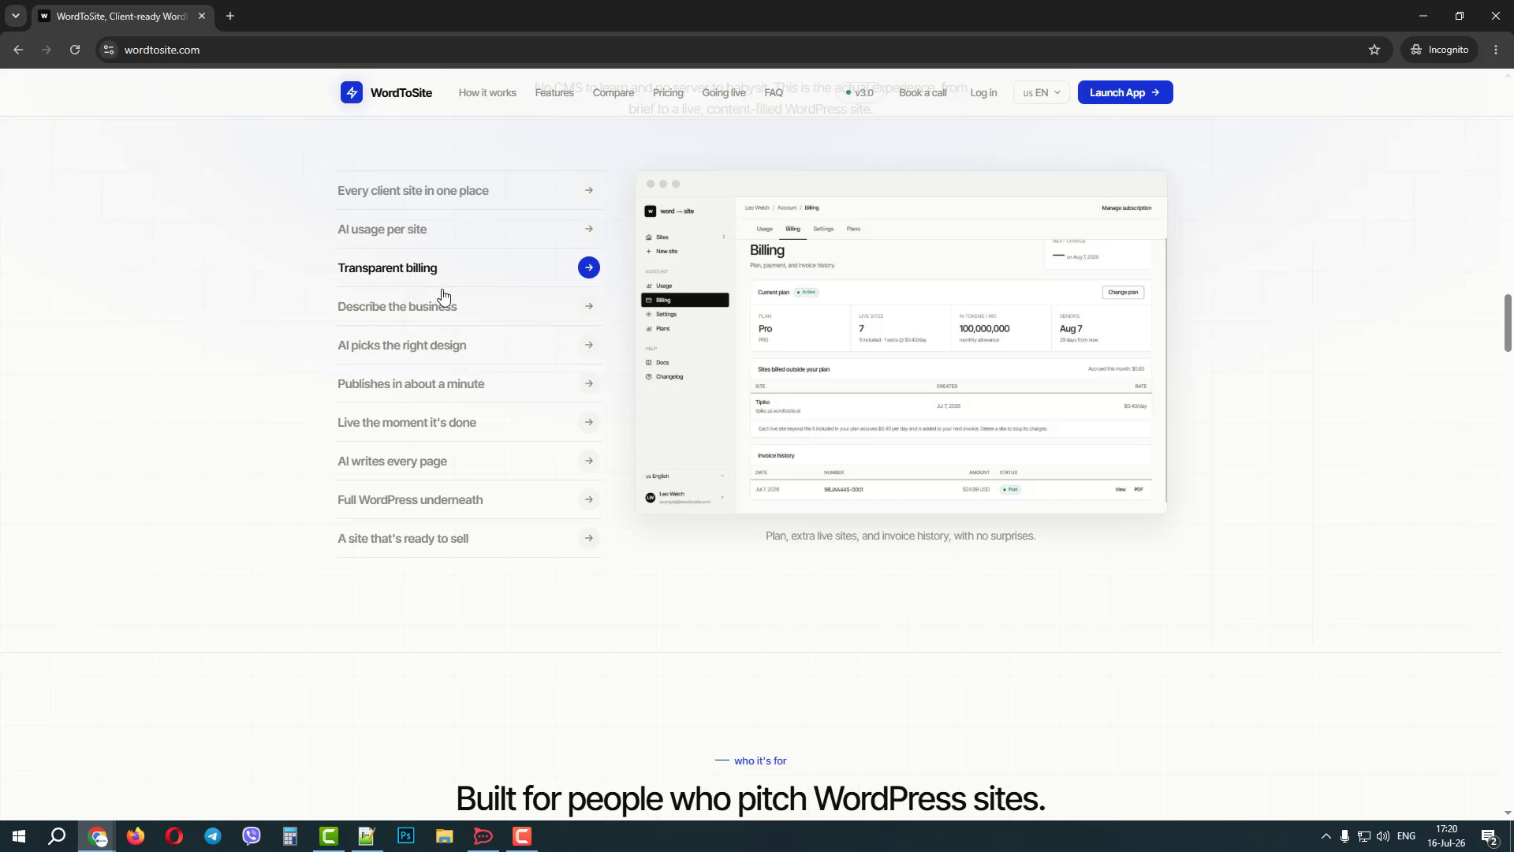
pyautogui.click(432, 318)
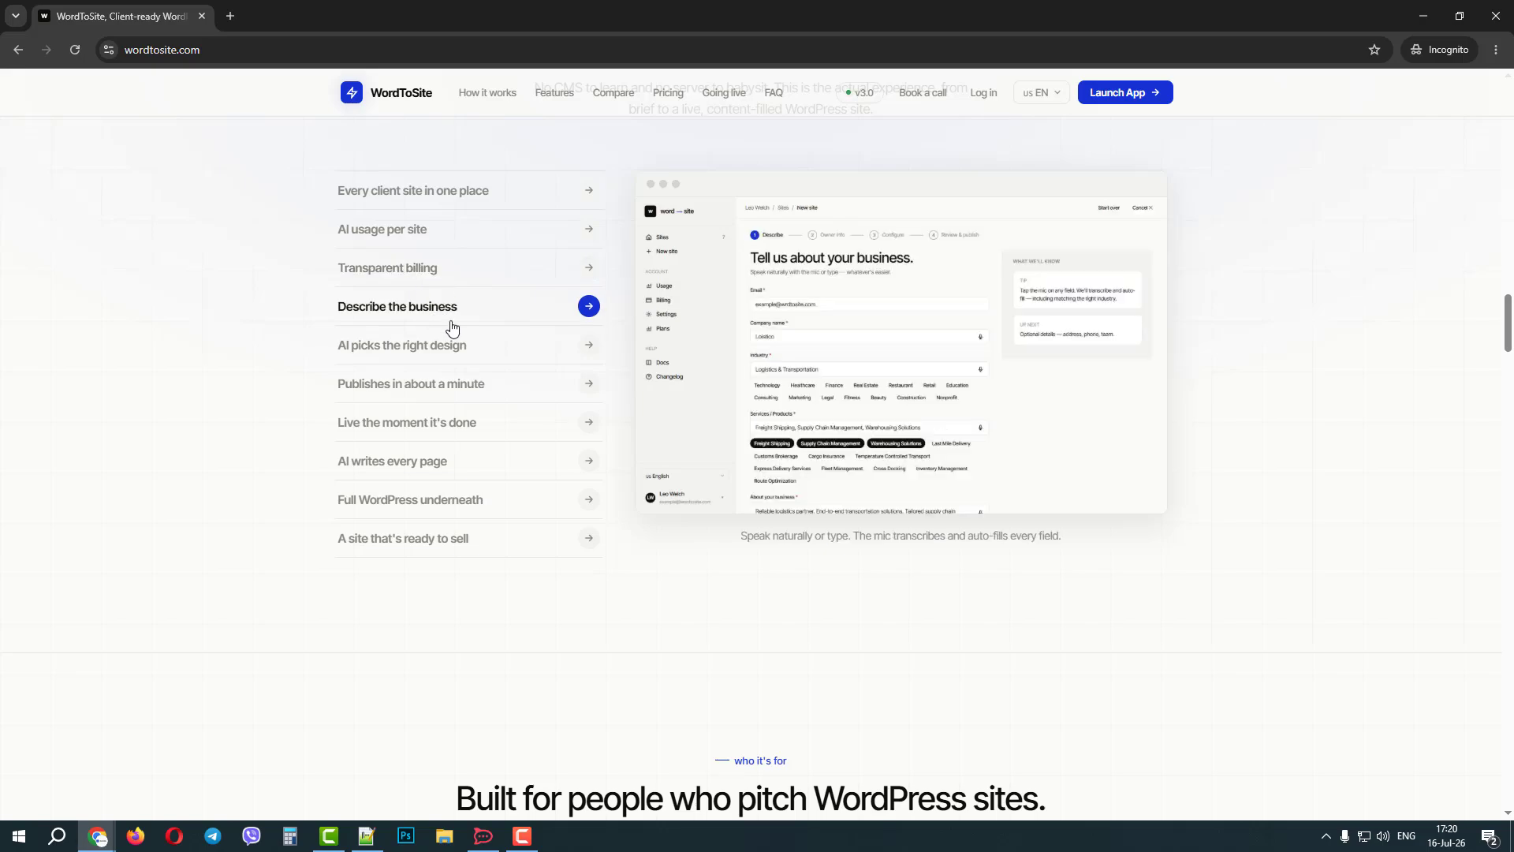
pyautogui.click(455, 353)
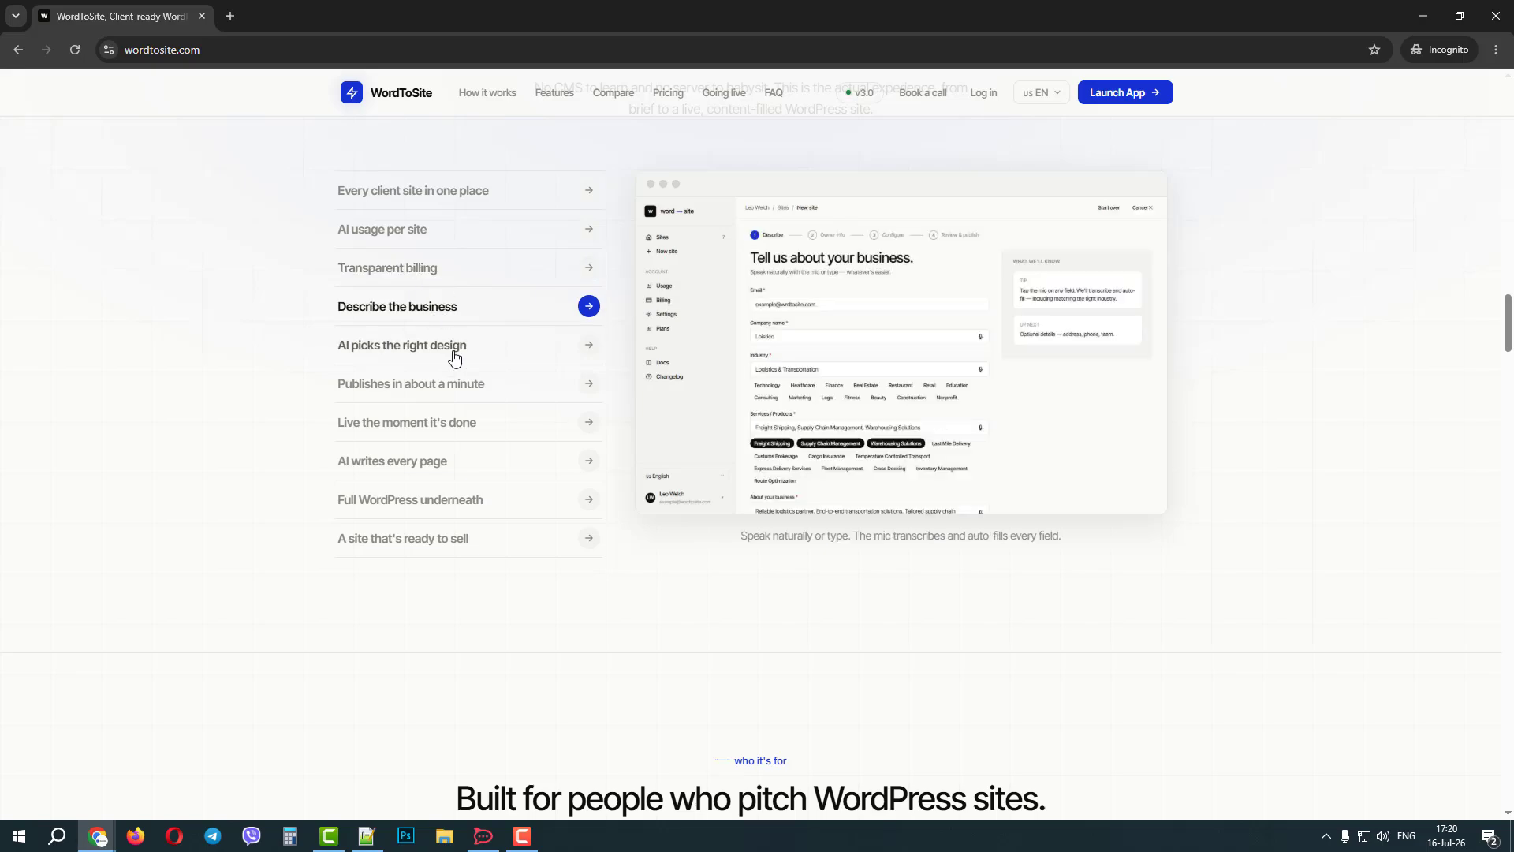
pyautogui.click(484, 394)
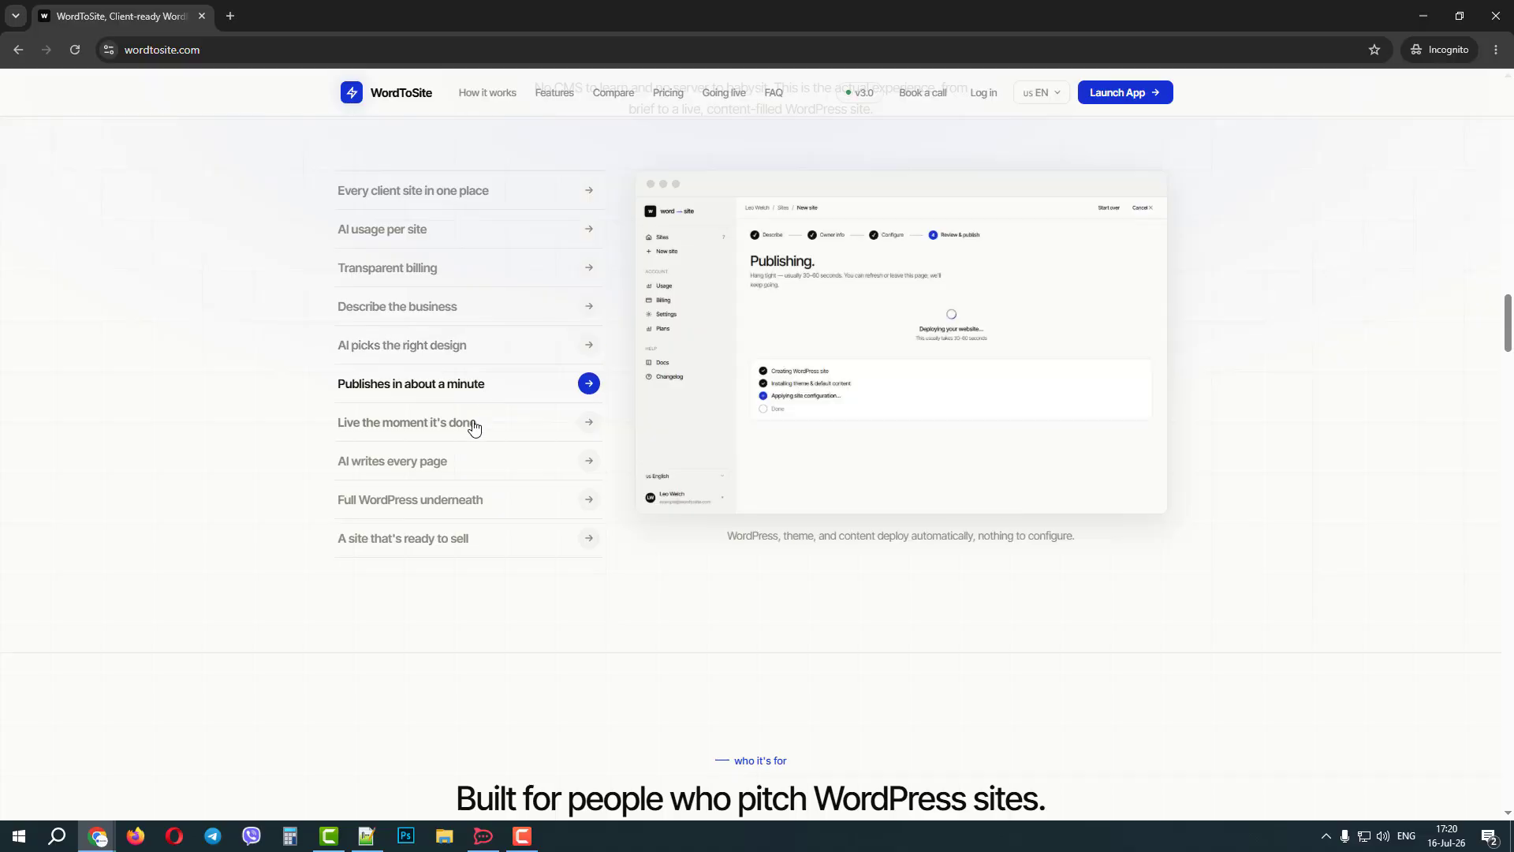
pyautogui.click(471, 429)
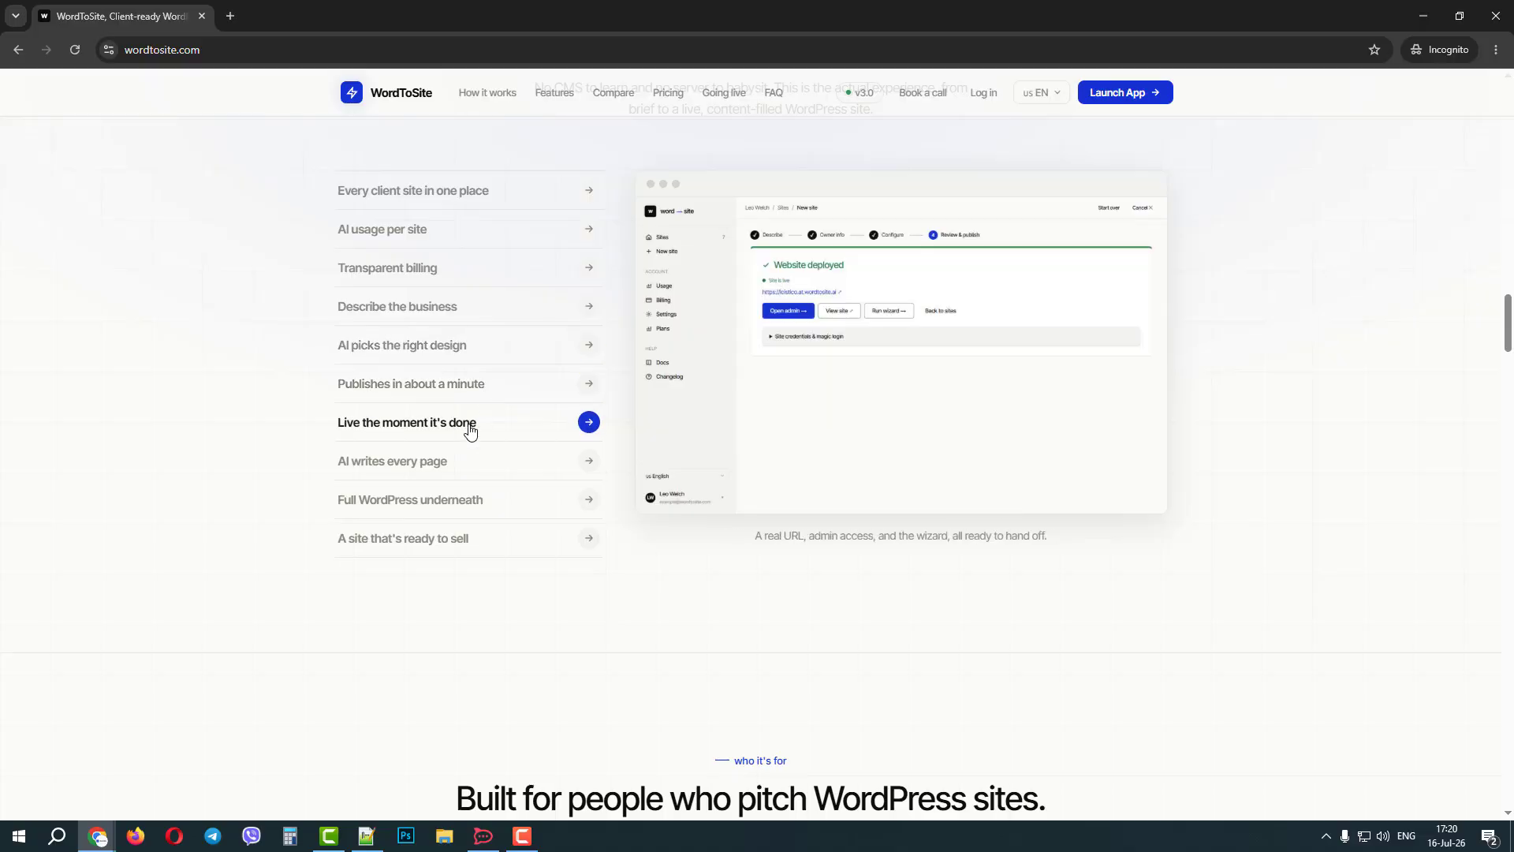
pyautogui.click(451, 464)
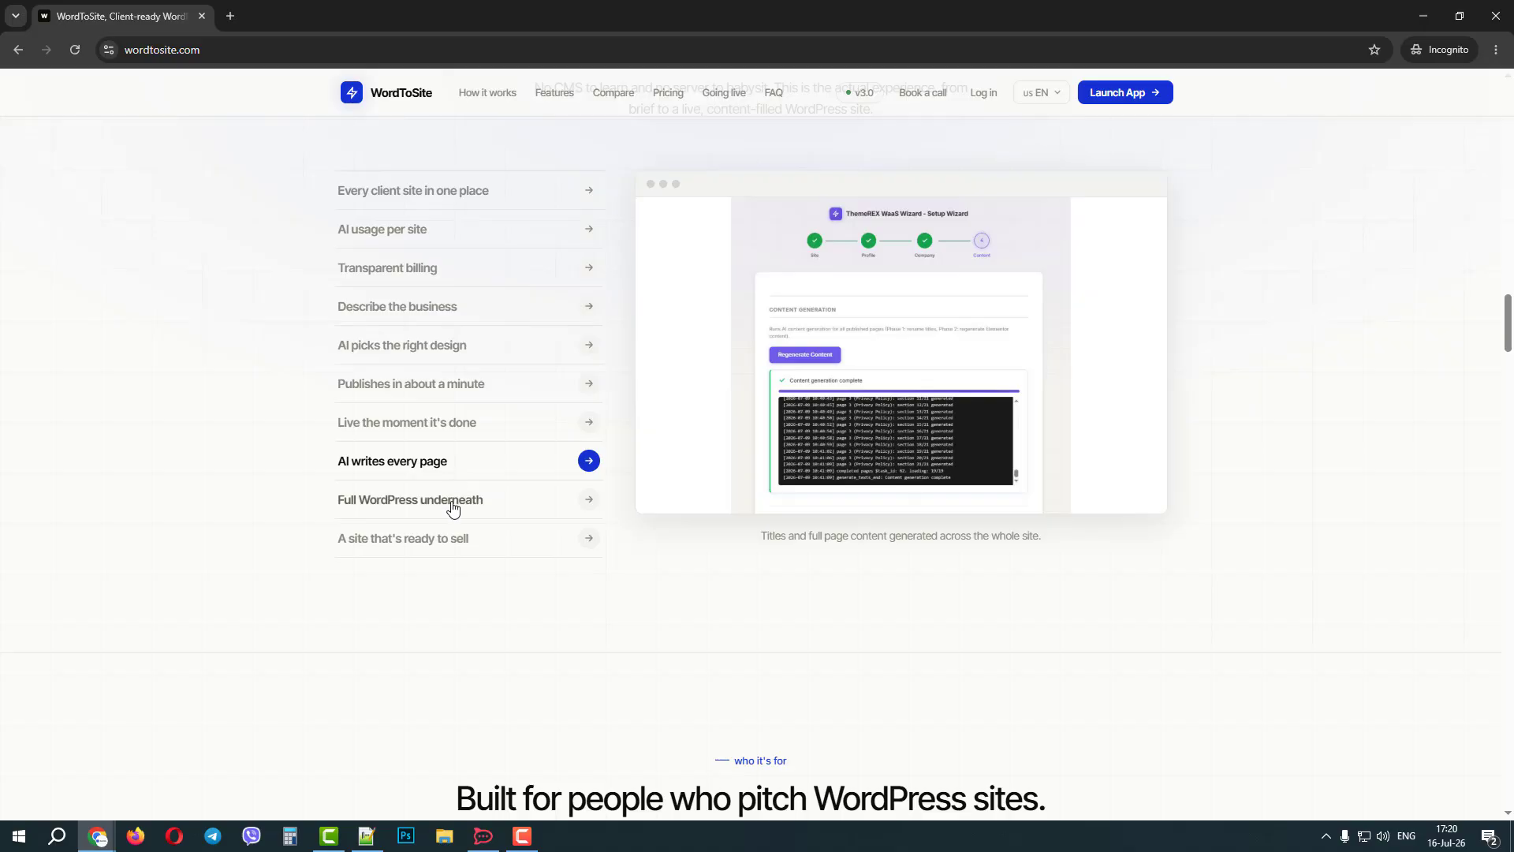
pyautogui.click(456, 507)
pyautogui.click(451, 550)
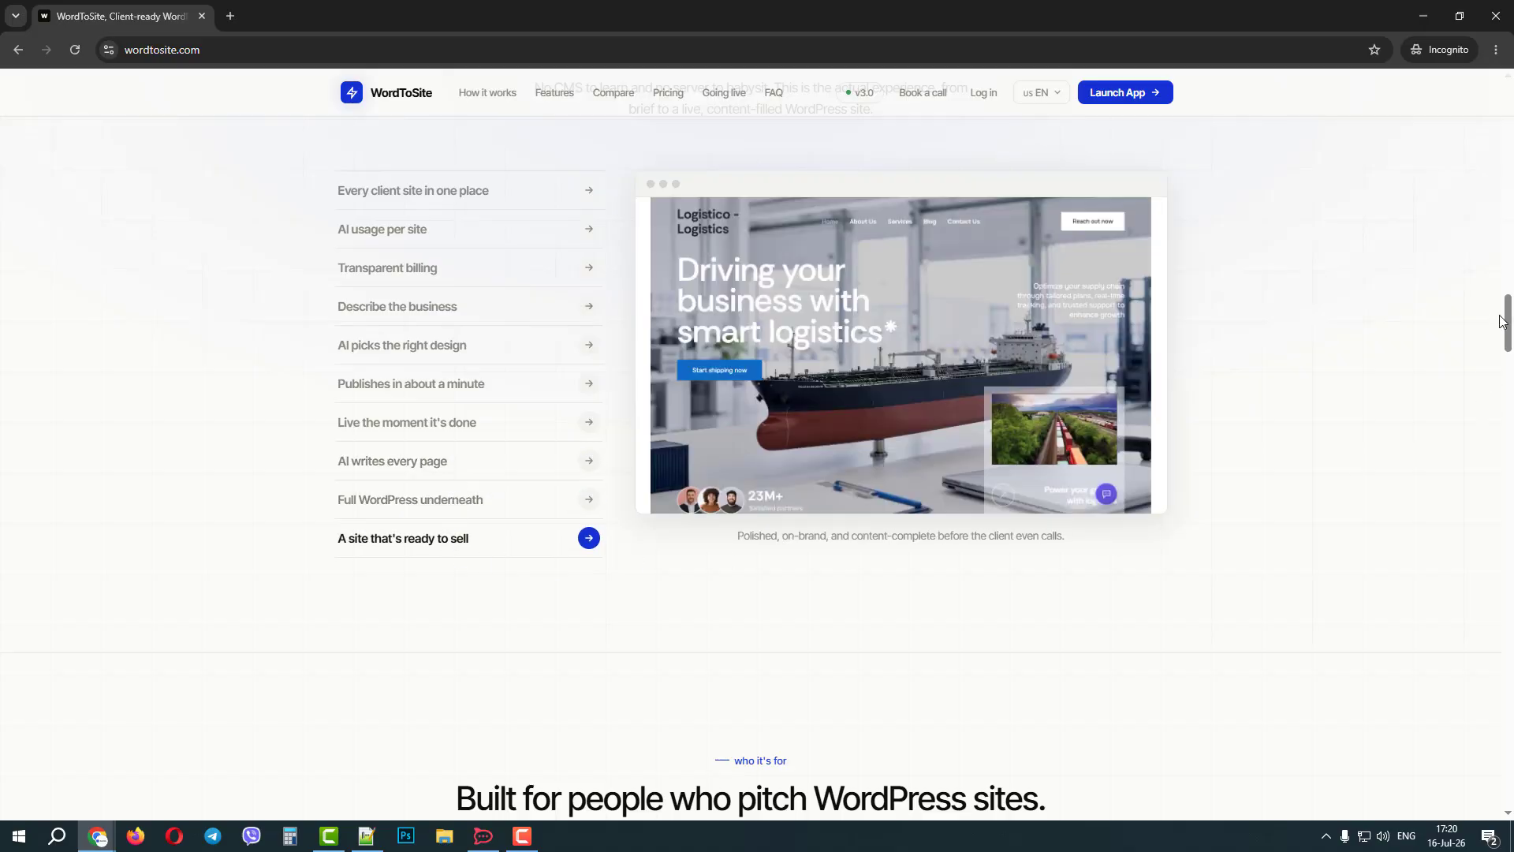
# Close the incognito window and launch the app from the home page in the signed-in browser window.
pyautogui.moveTo(1502, 321); pyautogui.dragTo(1507, 81)
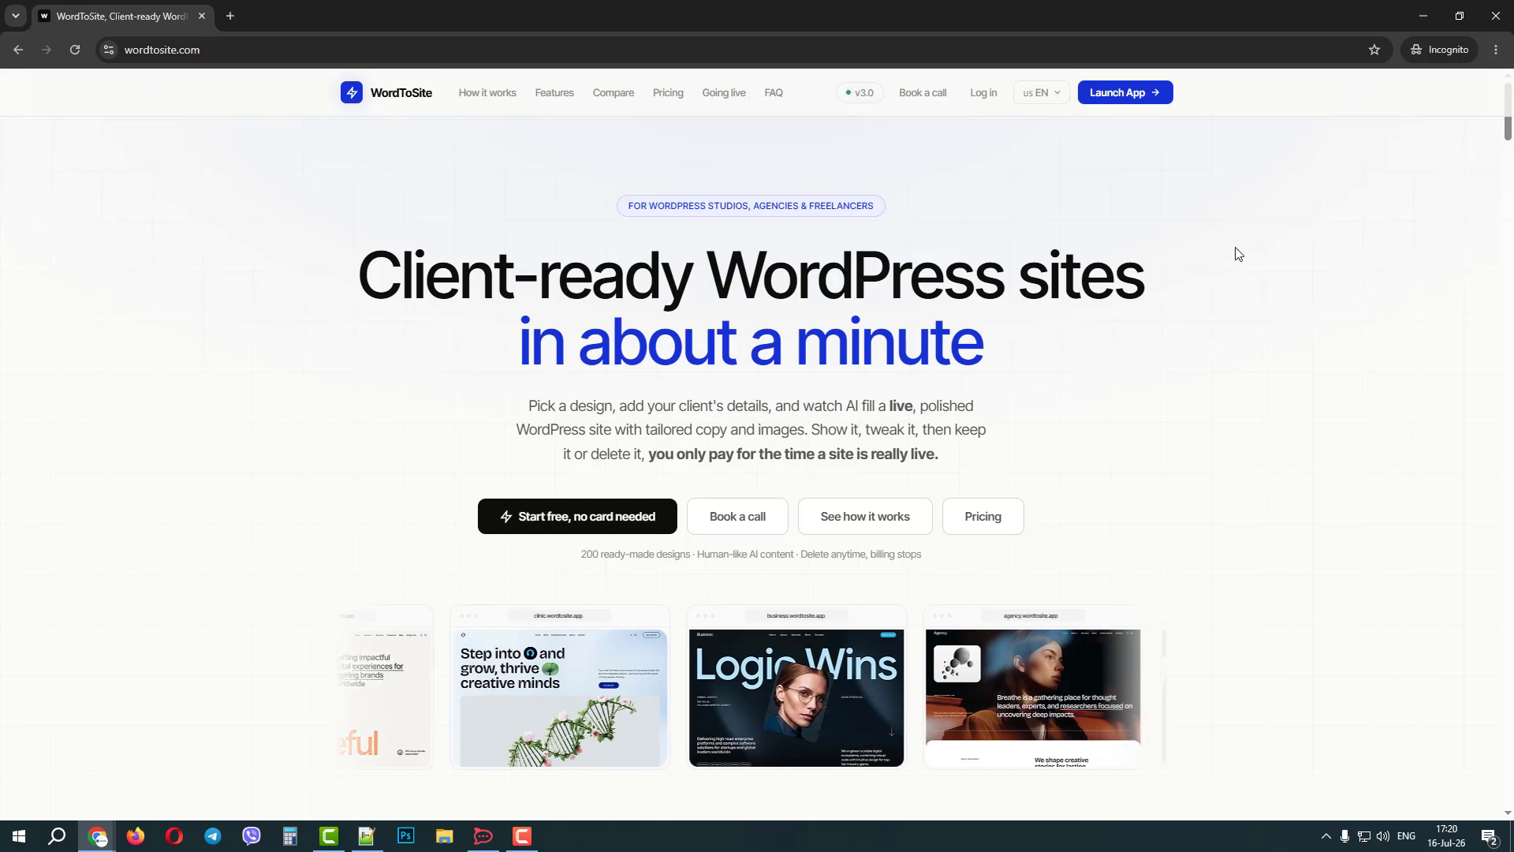
pyautogui.click(1123, 95)
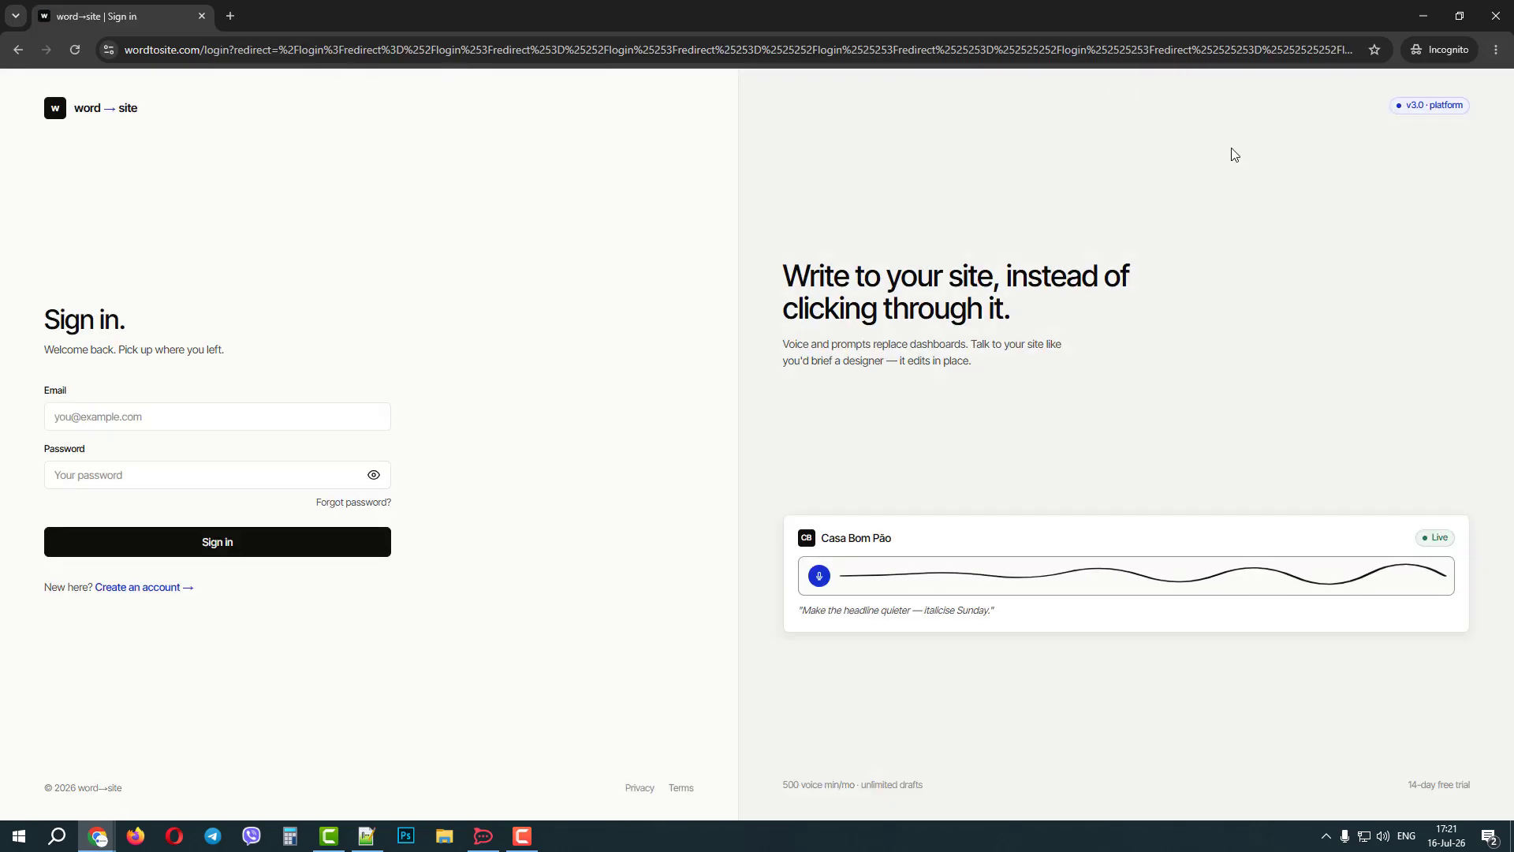
pyautogui.click(1496, 16)
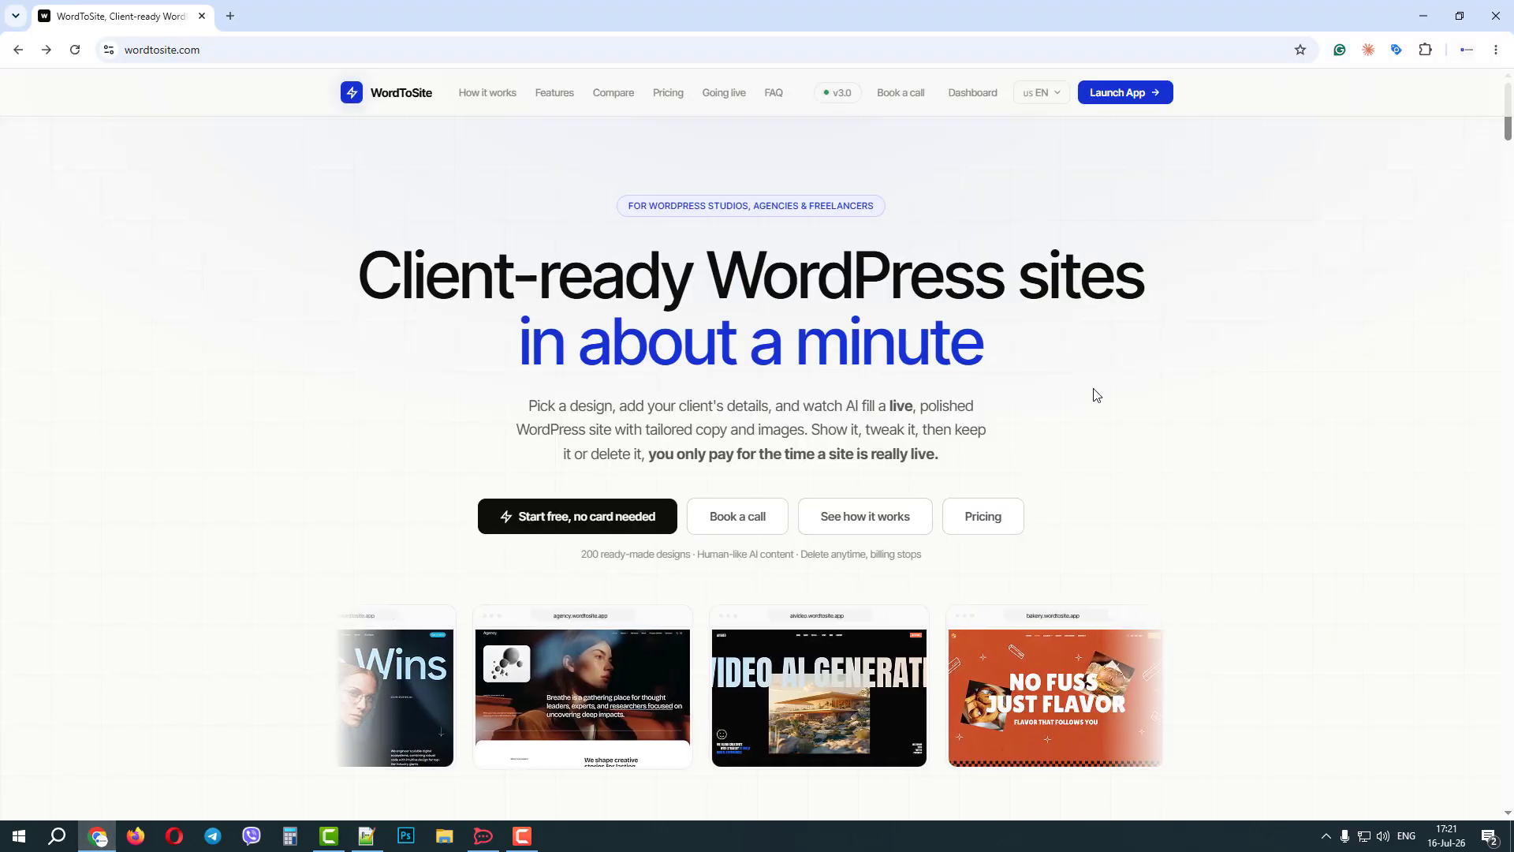
pyautogui.click(1130, 93)
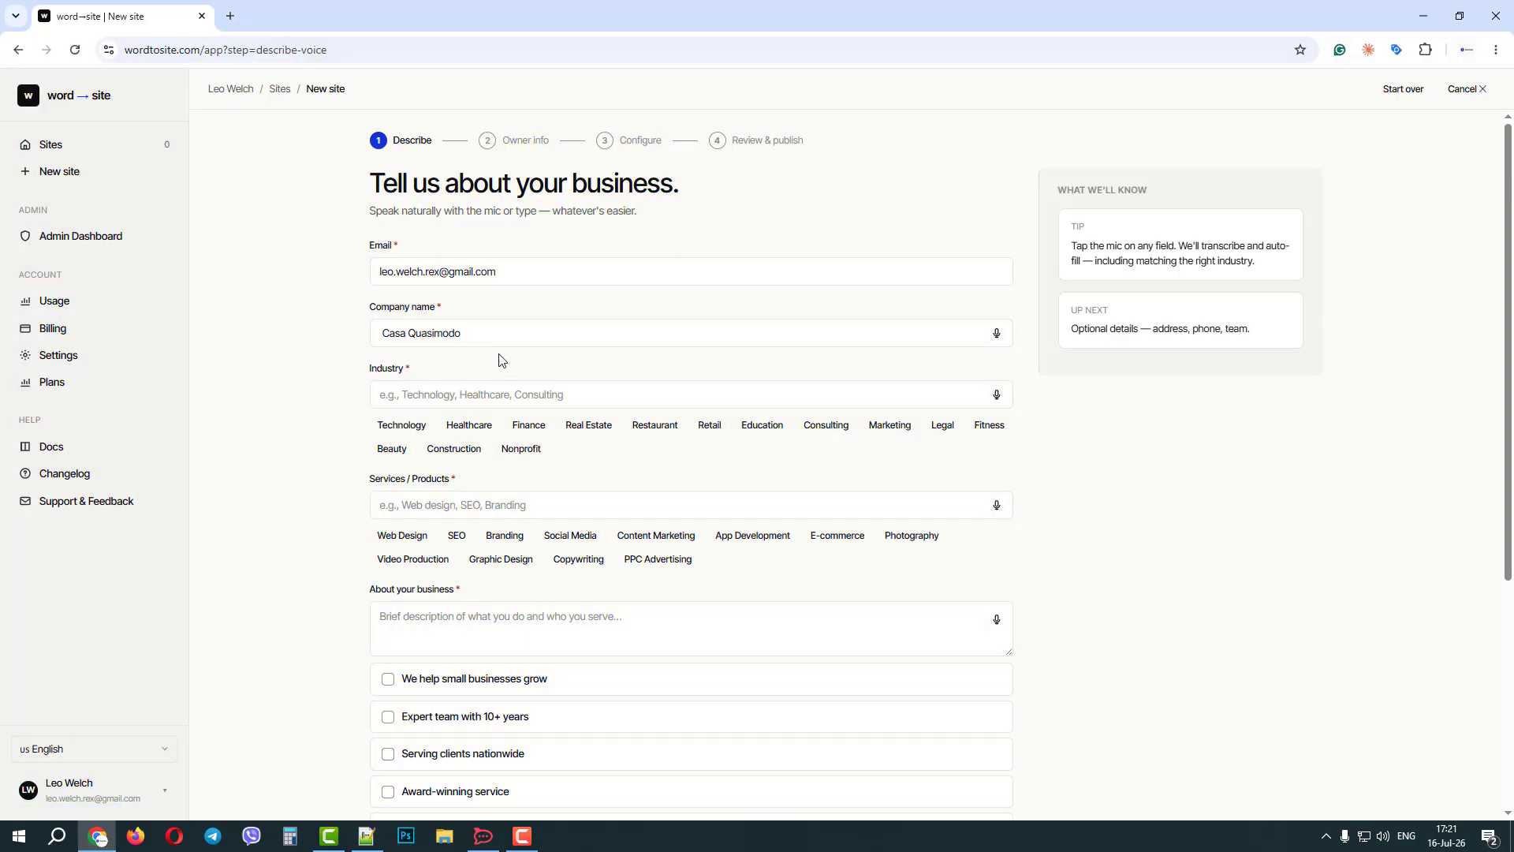
# Replace the company name with Caffe Adamo and set the industry to Caffe.
pyautogui.moveTo(494, 336); pyautogui.dragTo(236, 320)
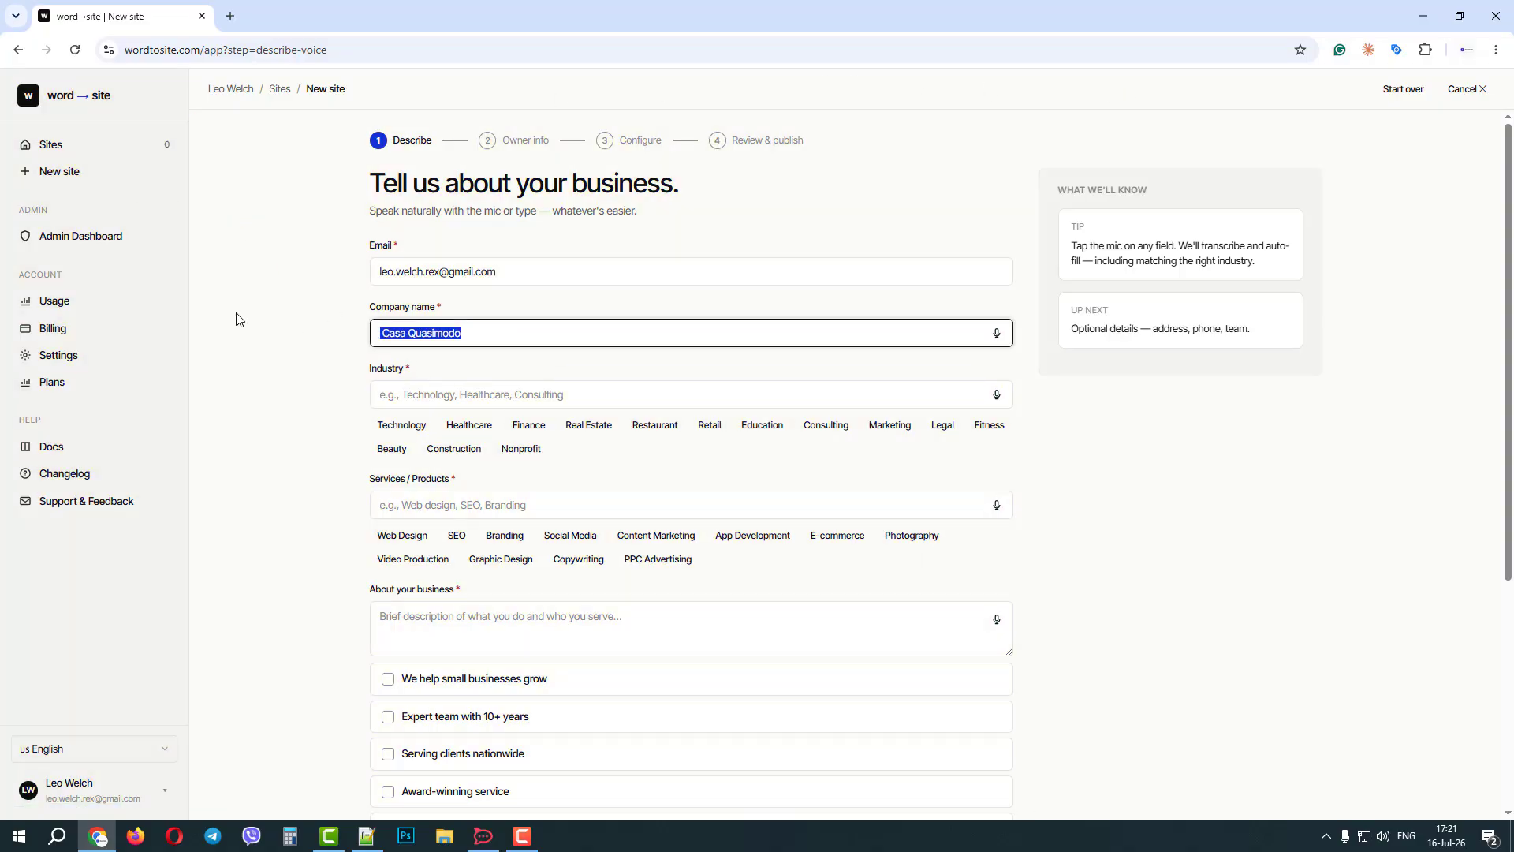
pyautogui.press('BackSpace')
pyautogui.click(275, 276)
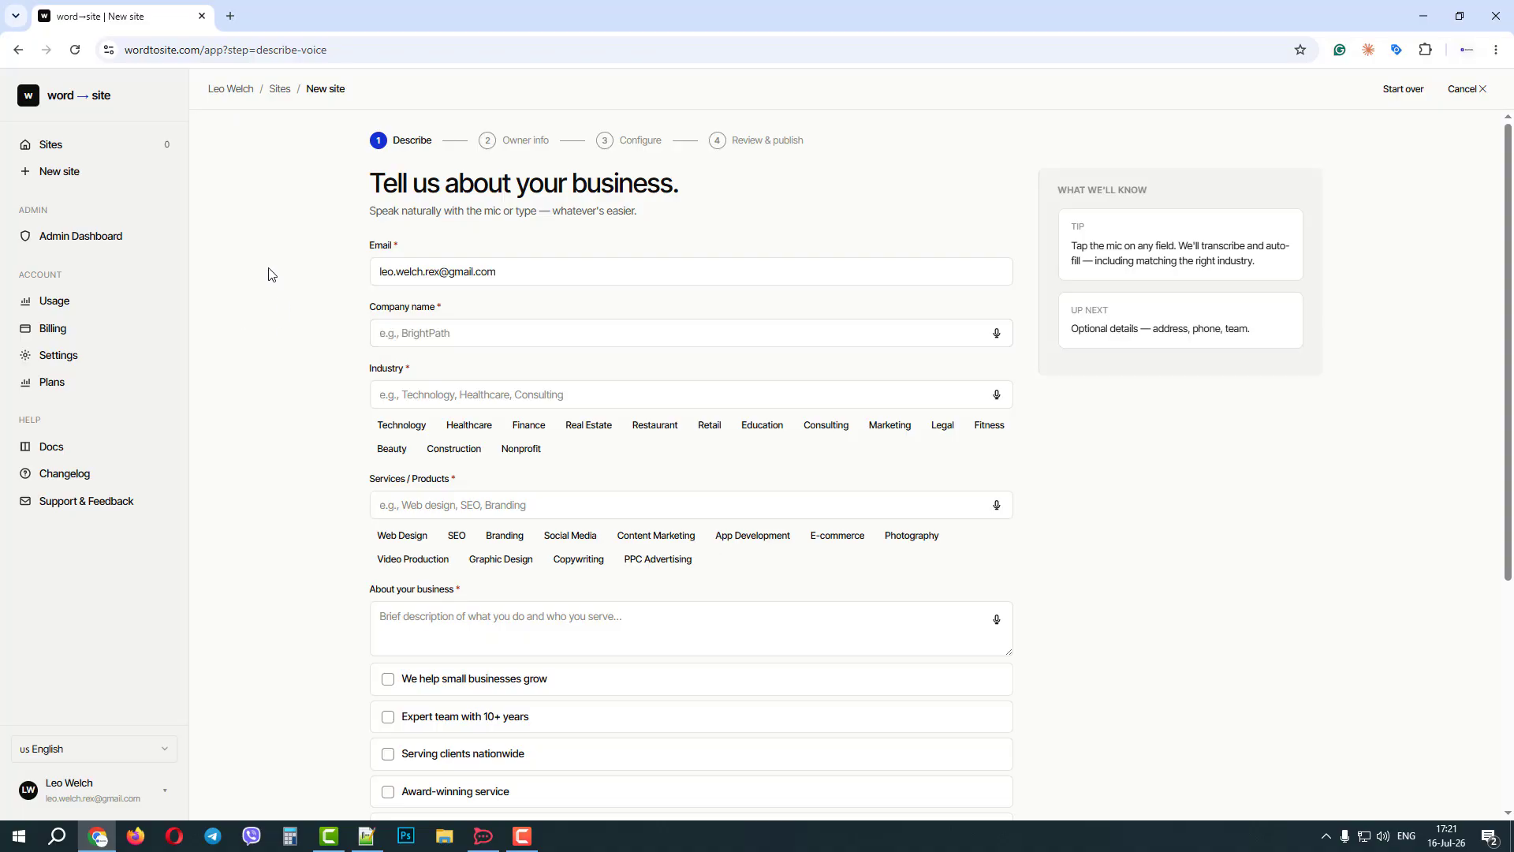
pyautogui.click(468, 336)
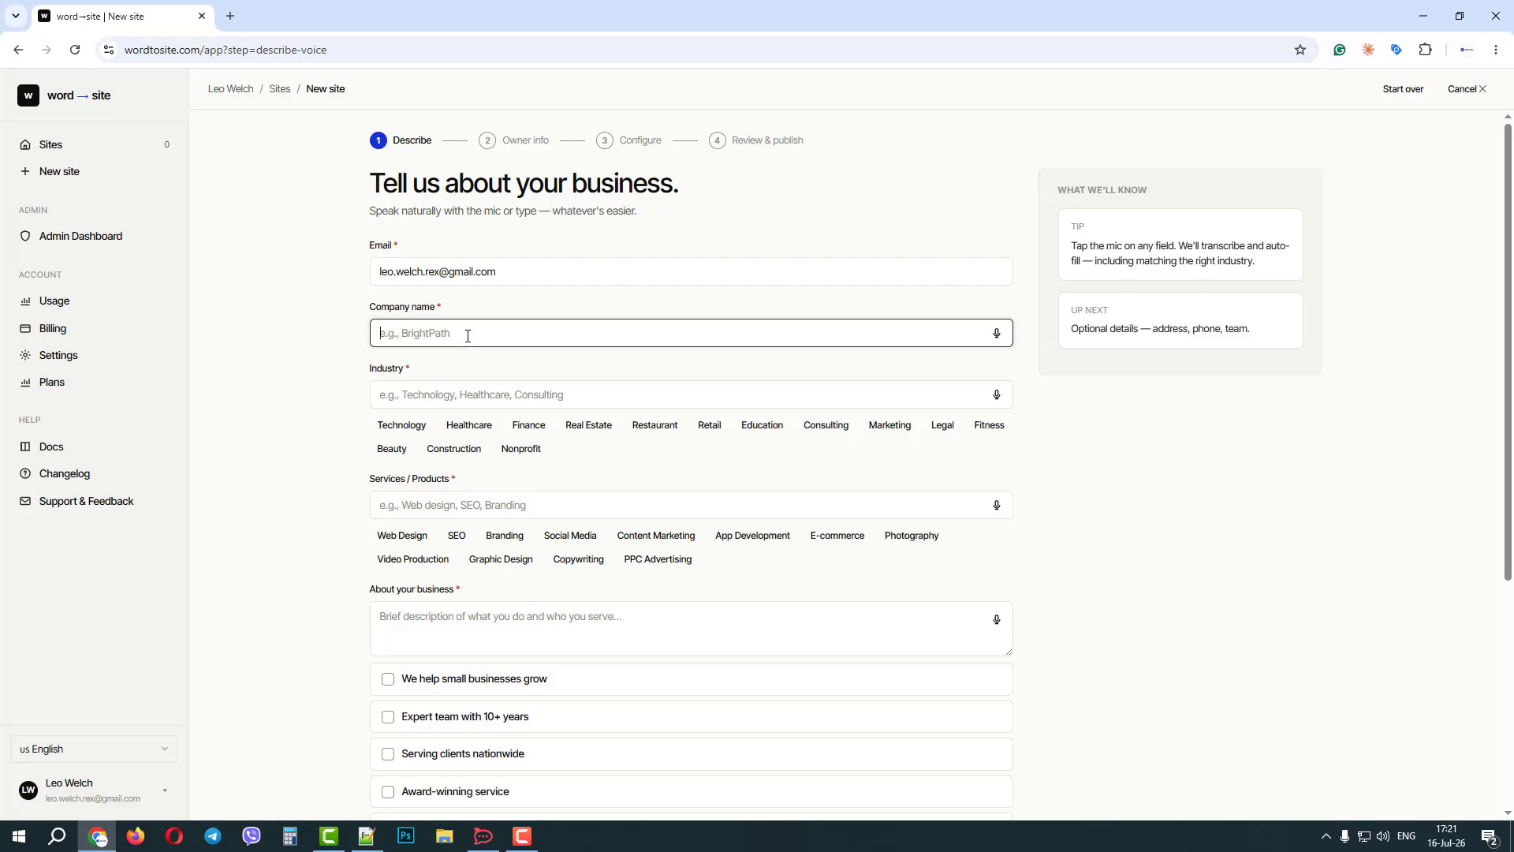
pyautogui.write('Caffe Adamo')
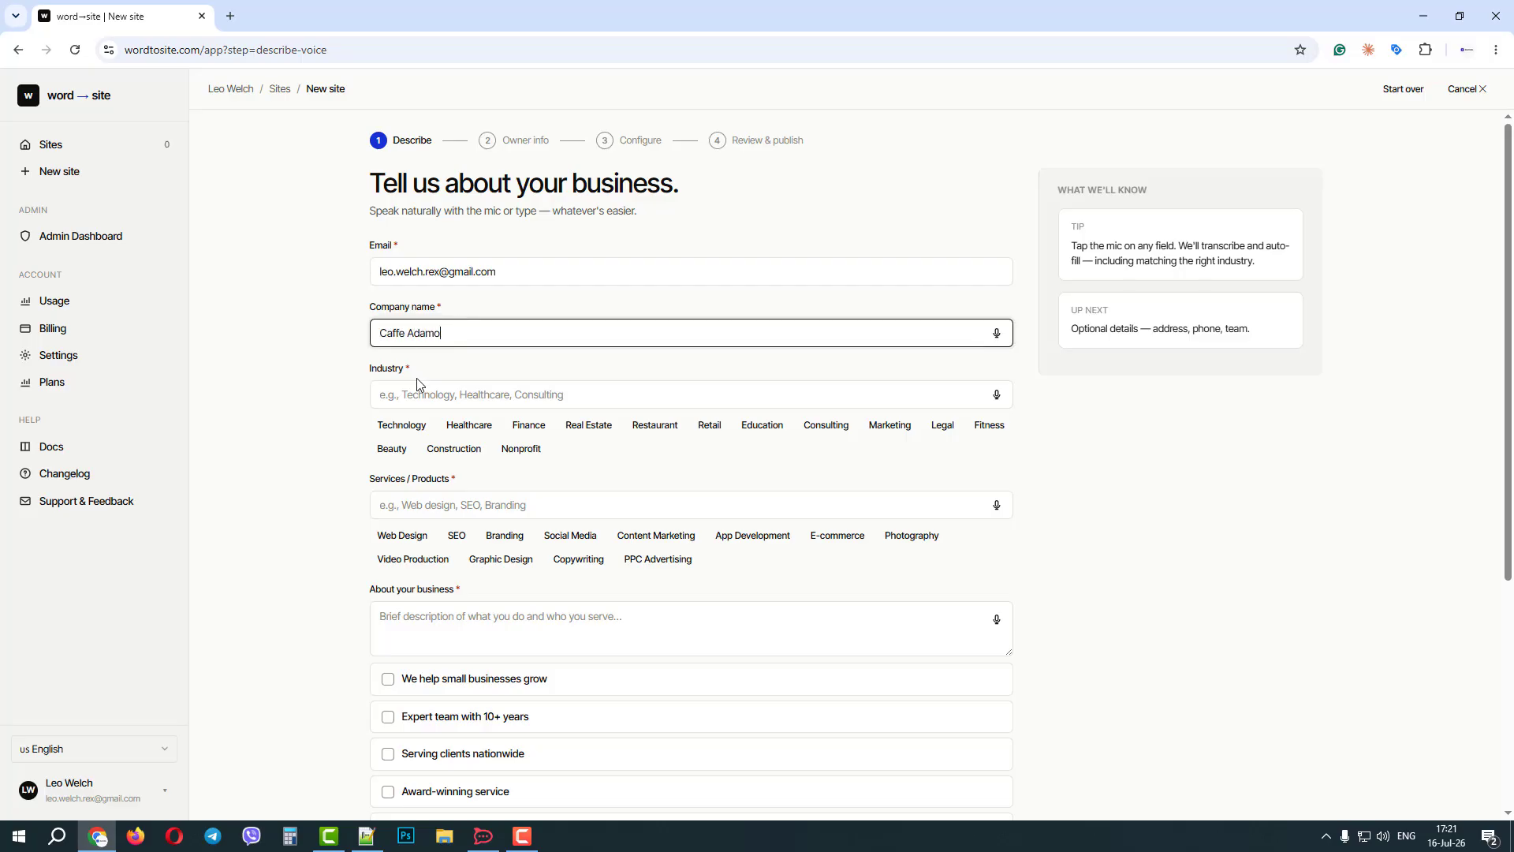
pyautogui.click(418, 392)
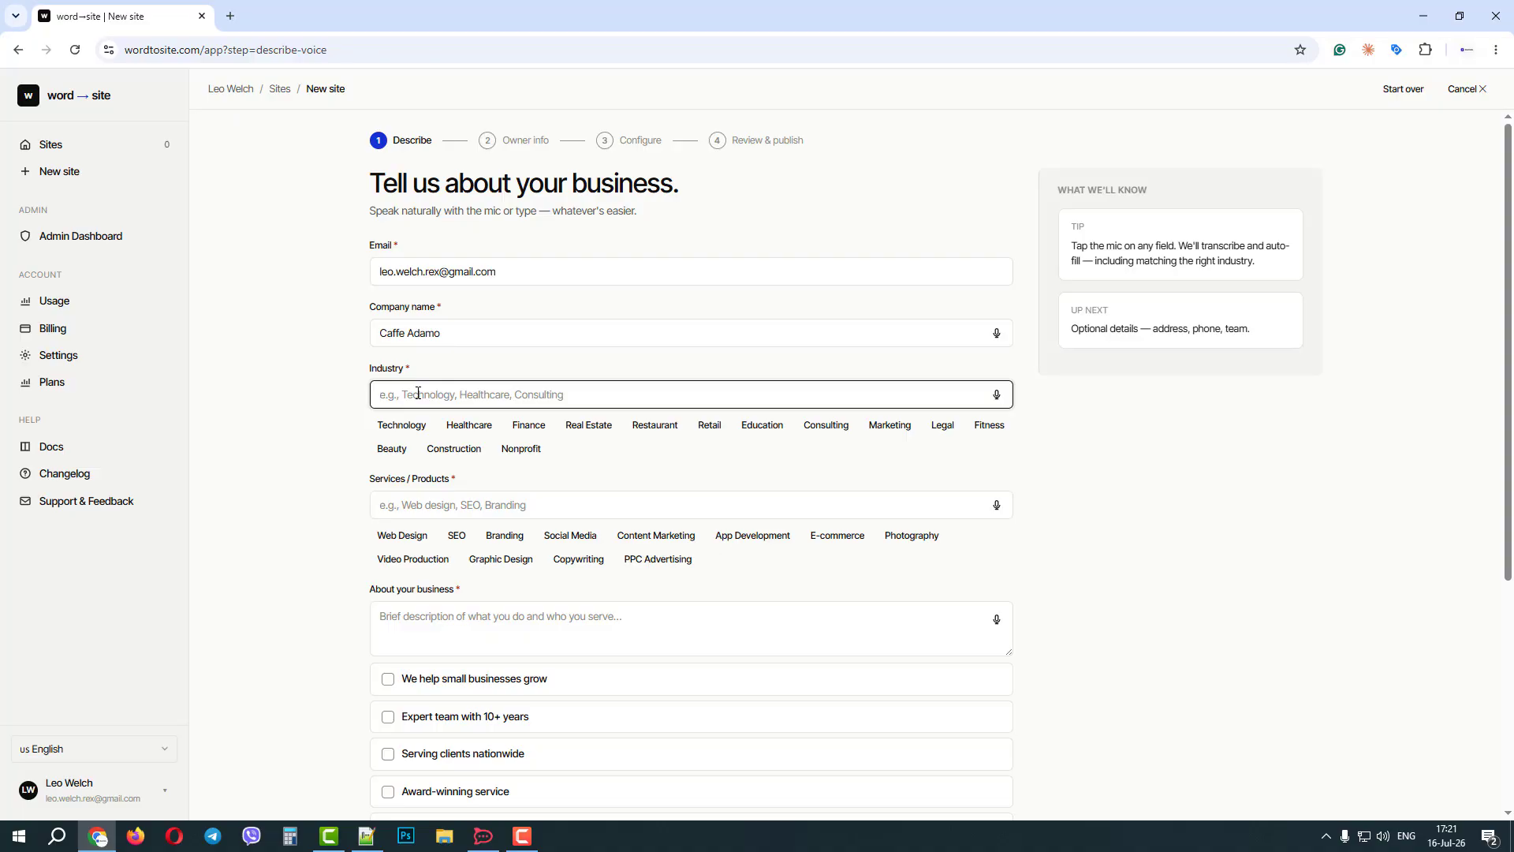
pyautogui.write('Caffe')
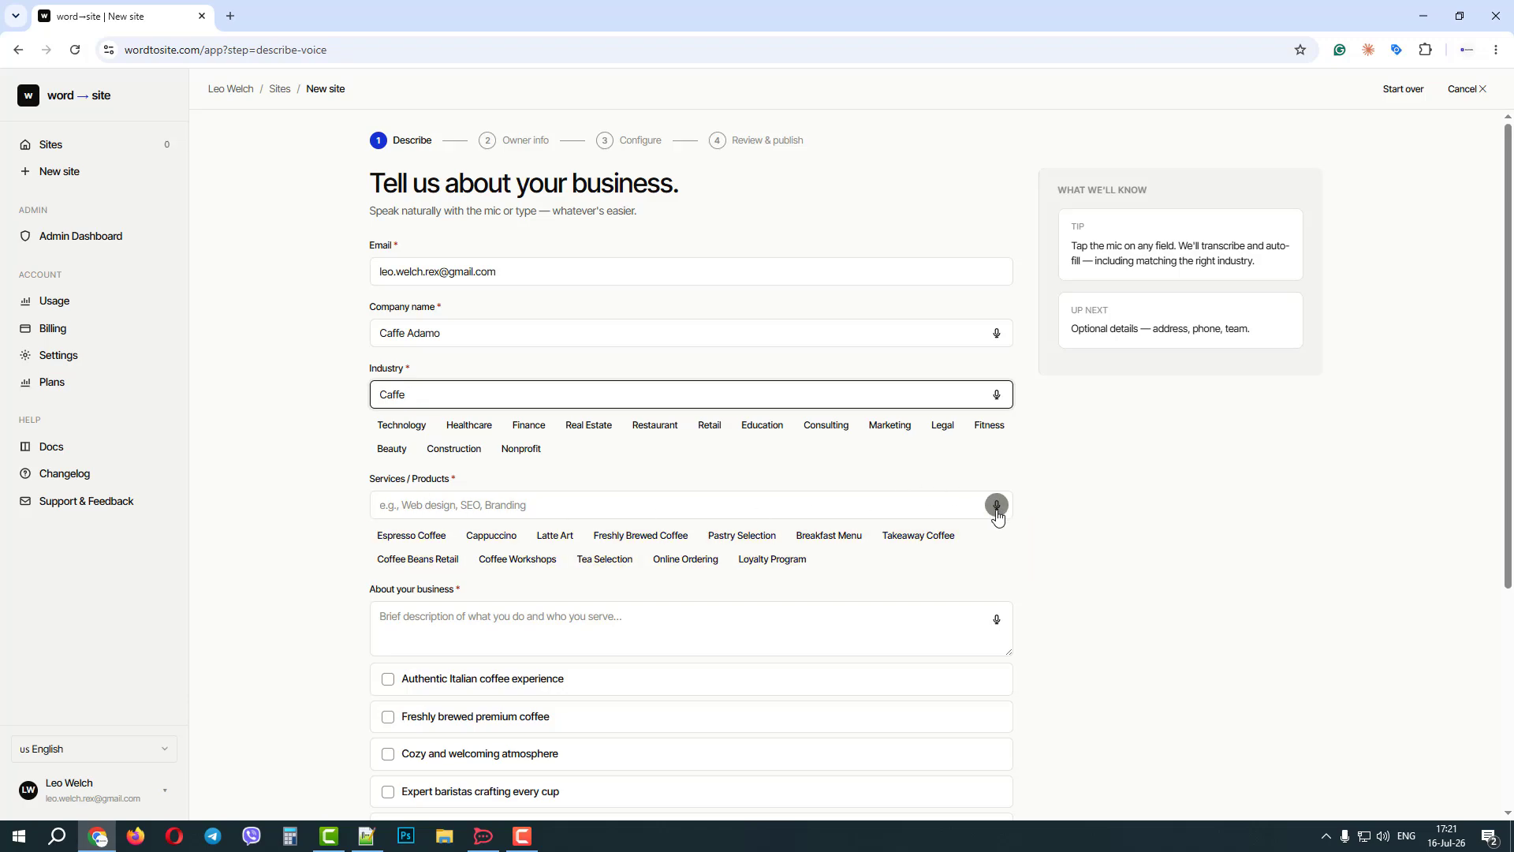
# Choose Espresso Coffee, Cappuccino, Latte Art, Breakfast Menu and Takeaway Coffee as the services and products.
pyautogui.click(427, 508)
pyautogui.click(421, 544)
pyautogui.click(500, 544)
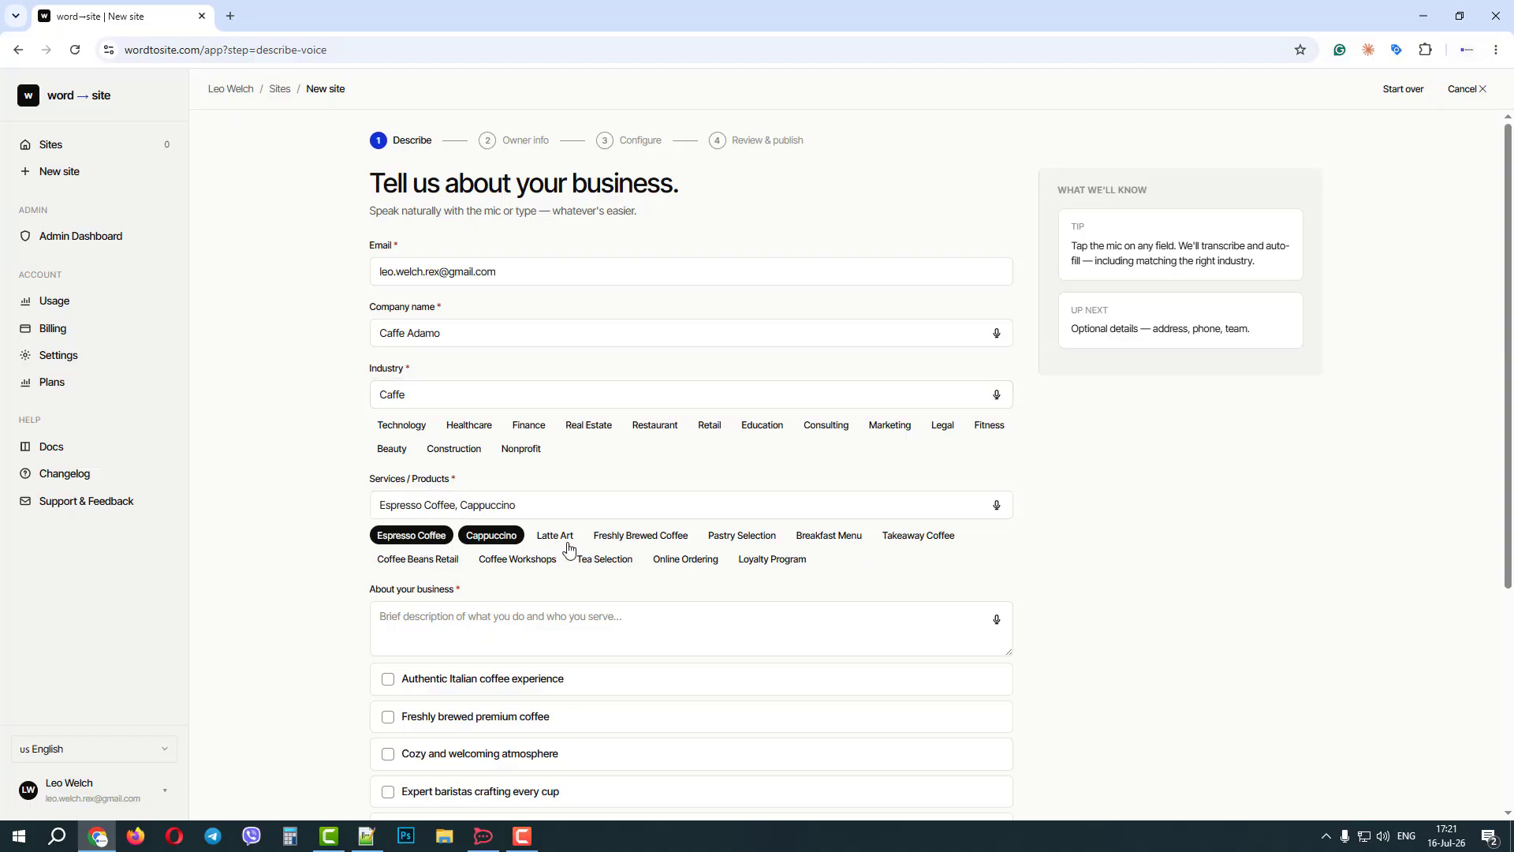
pyautogui.click(563, 544)
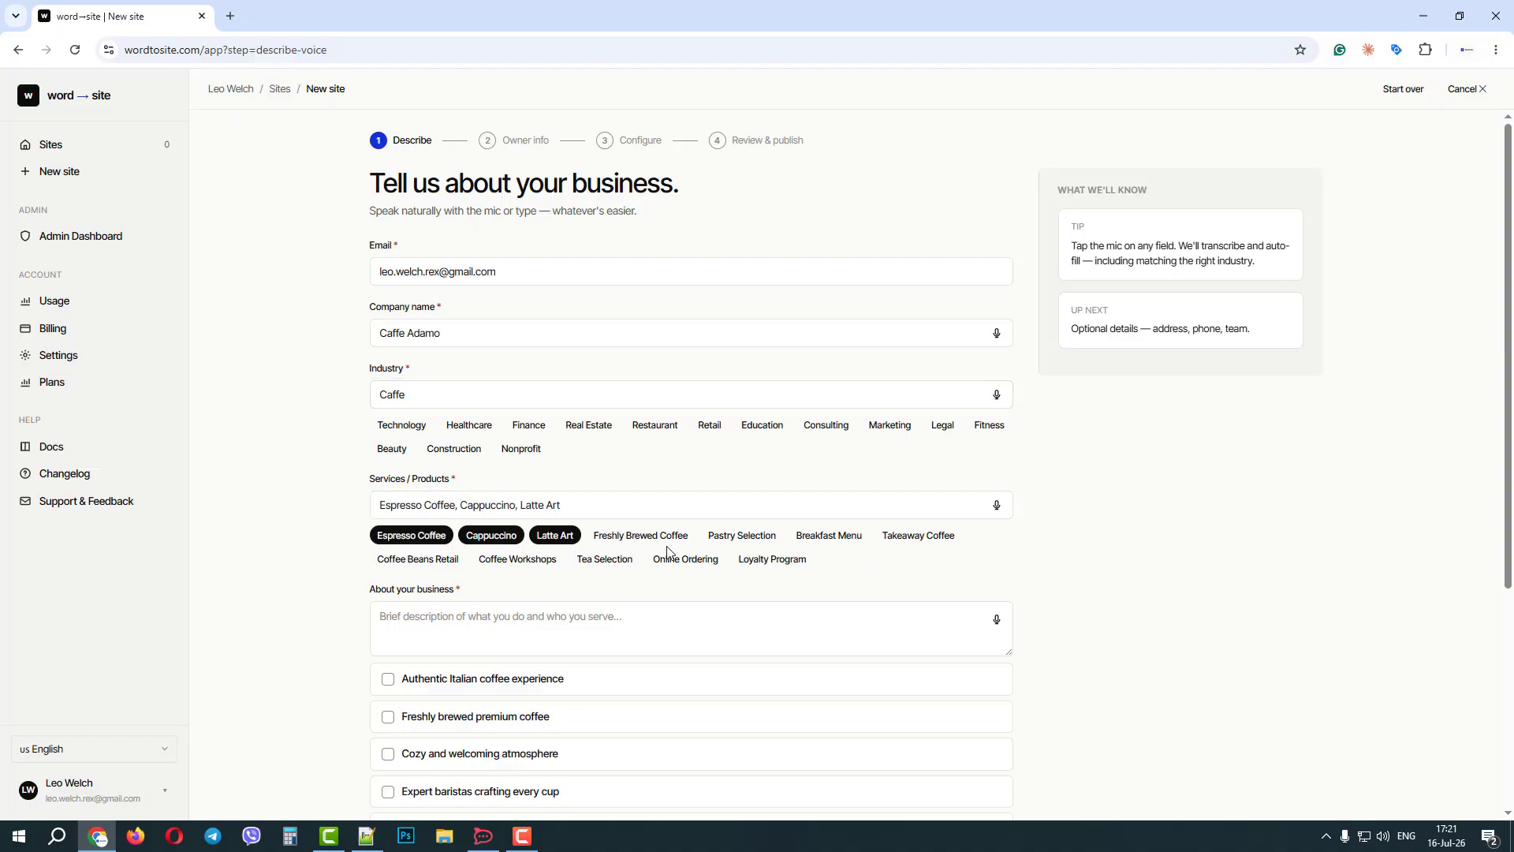
pyautogui.click(838, 543)
pyautogui.click(922, 541)
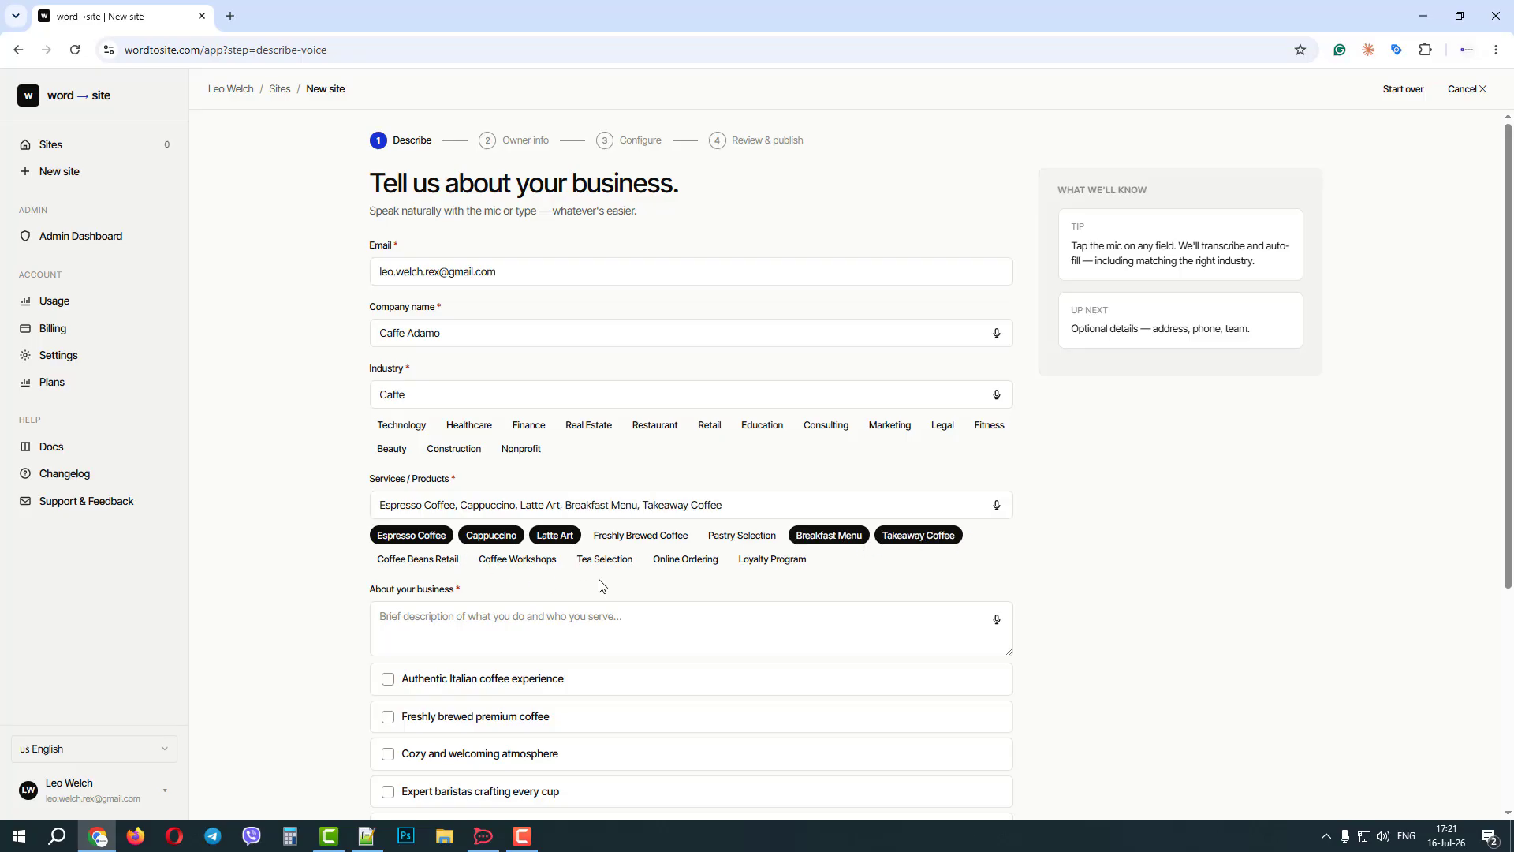
pyautogui.scroll(-2, 599, 585)
pyautogui.click(529, 522)
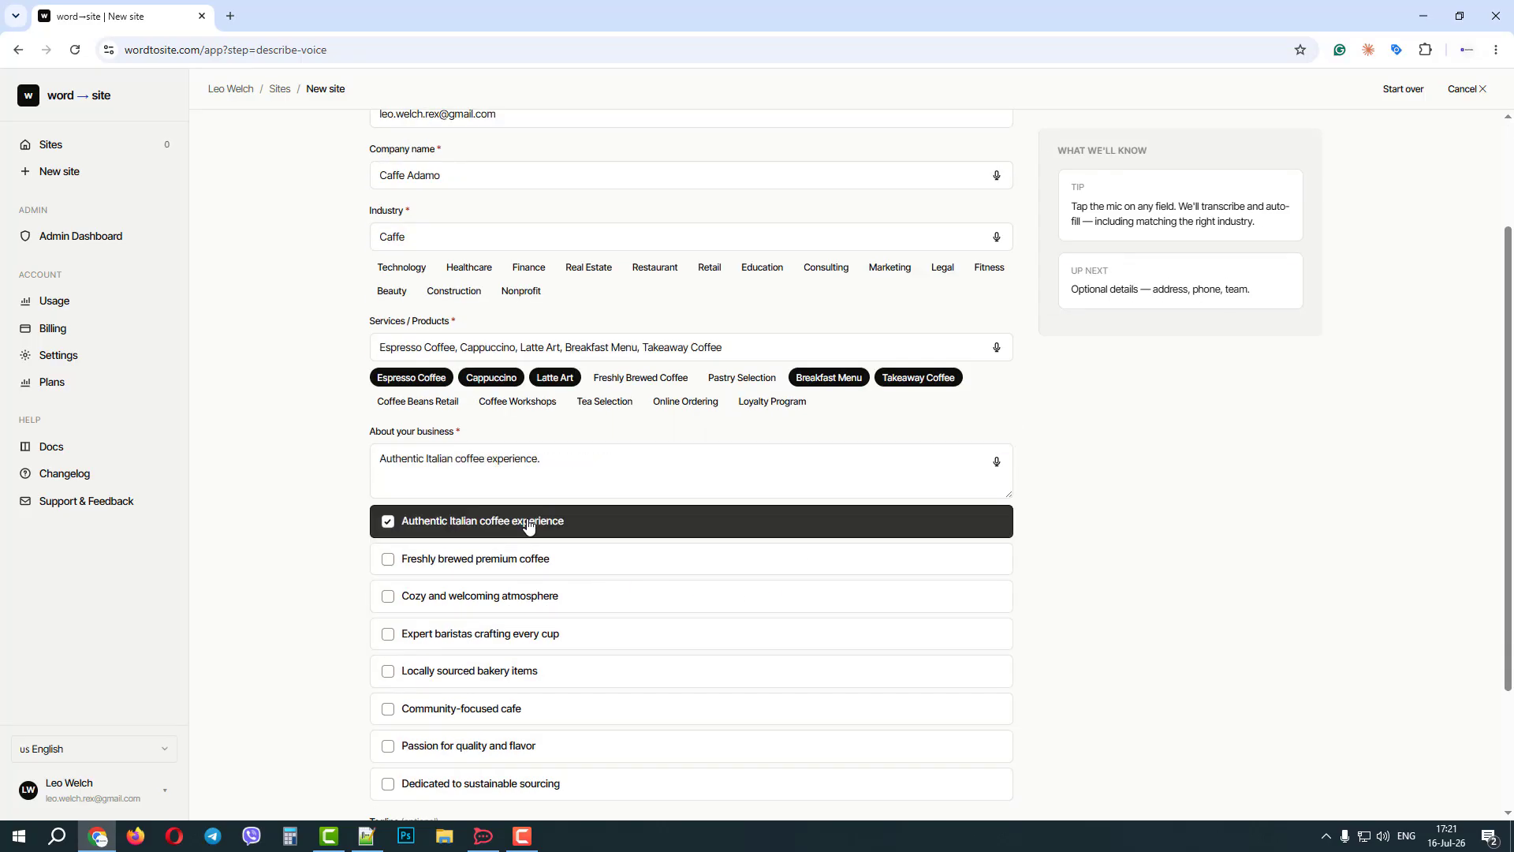
pyautogui.click(493, 562)
pyautogui.click(488, 597)
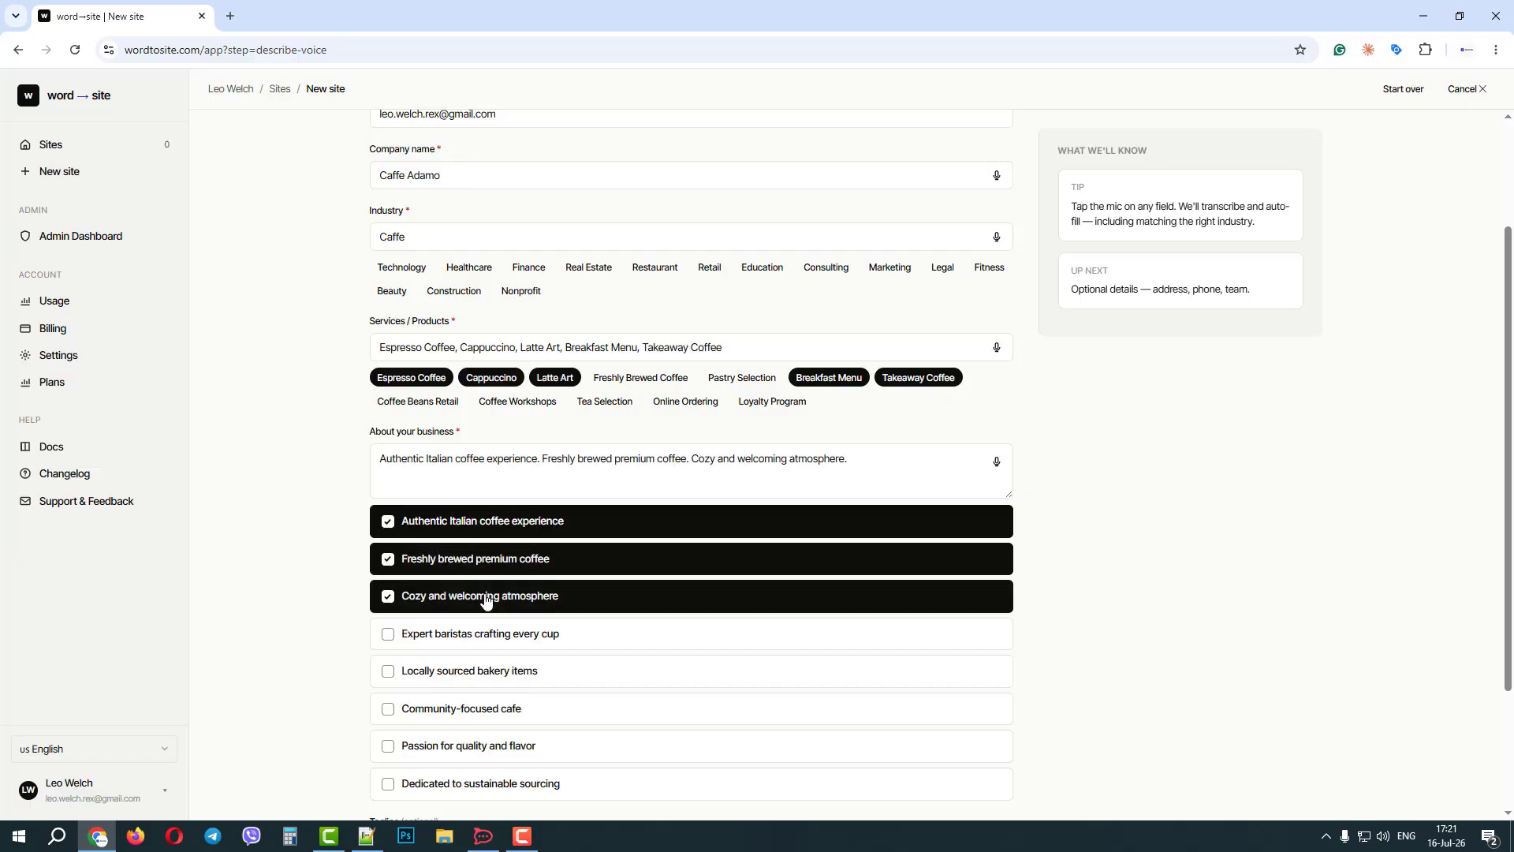
pyautogui.click(484, 639)
pyautogui.click(484, 643)
pyautogui.click(457, 597)
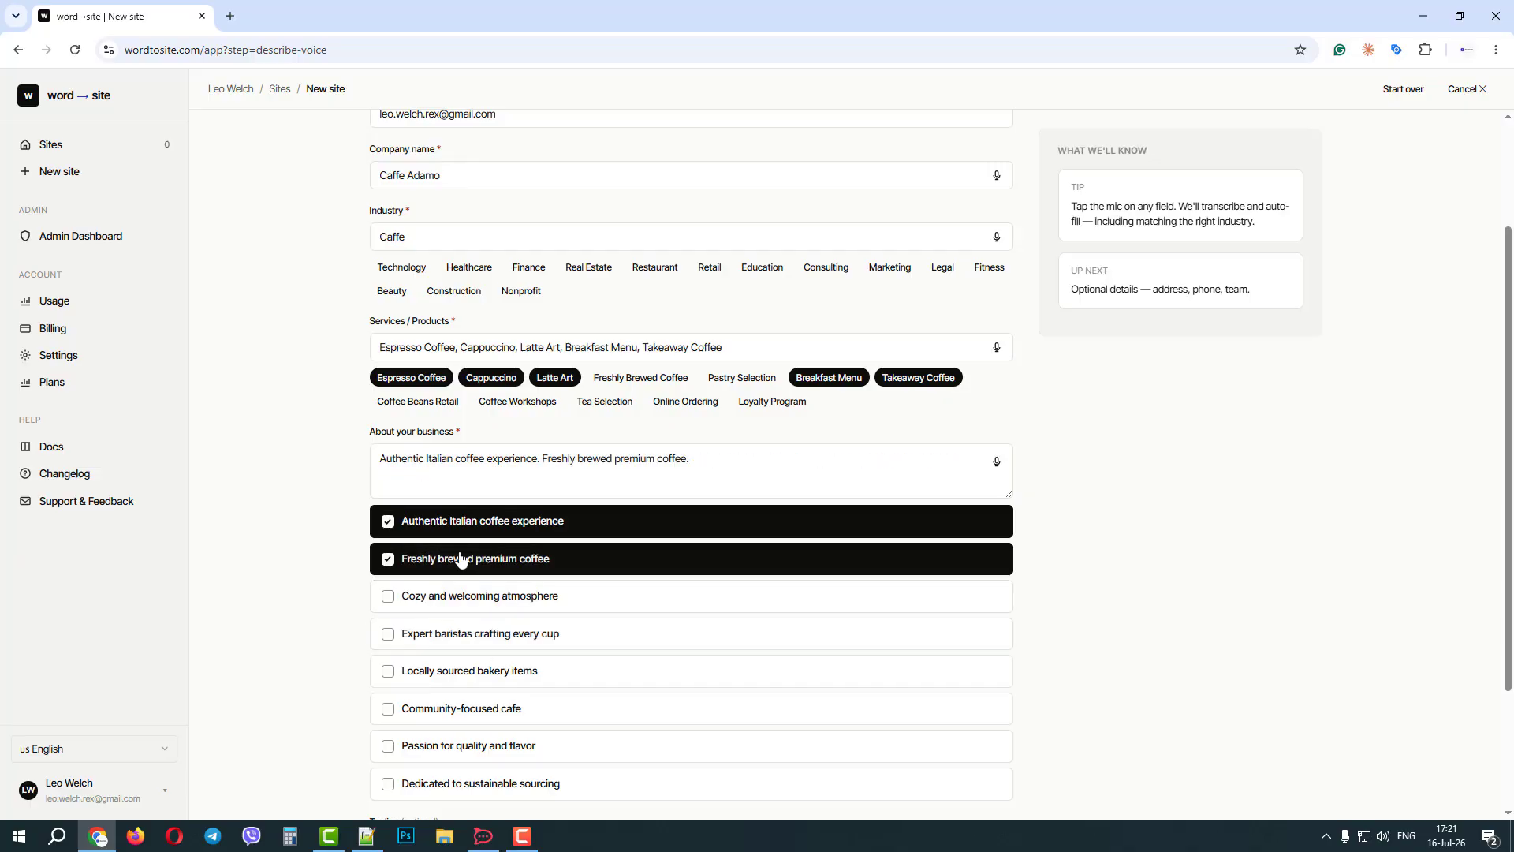
pyautogui.click(458, 560)
pyautogui.click(499, 523)
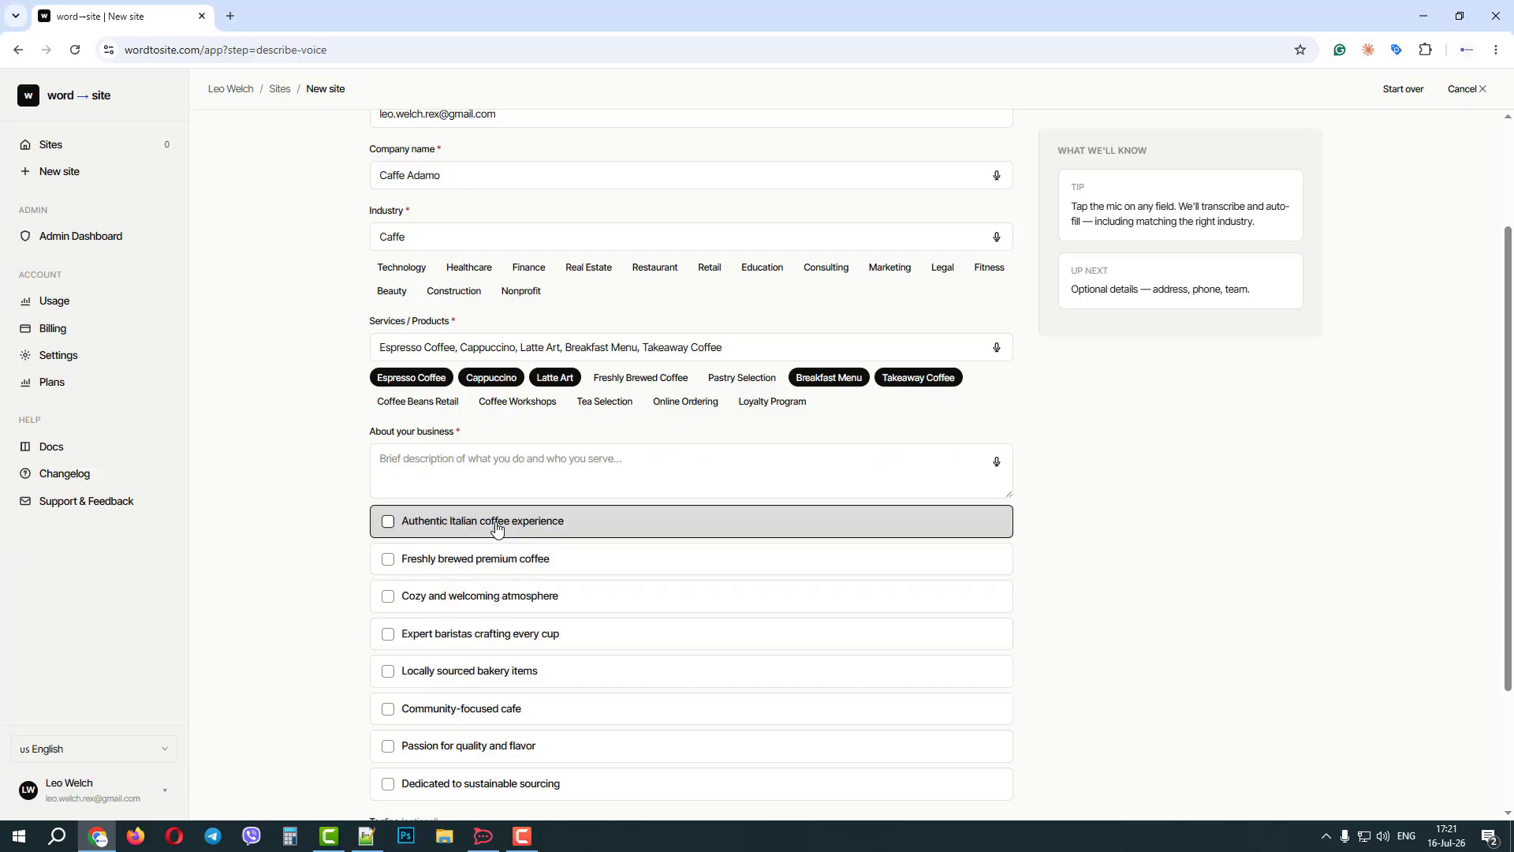
# Dictate the business description of Caffè Adamo as a contemporary bar, gelateria and pastry laboratory in Rome's historic center, allowing the microphone this time.
pyautogui.click(998, 463)
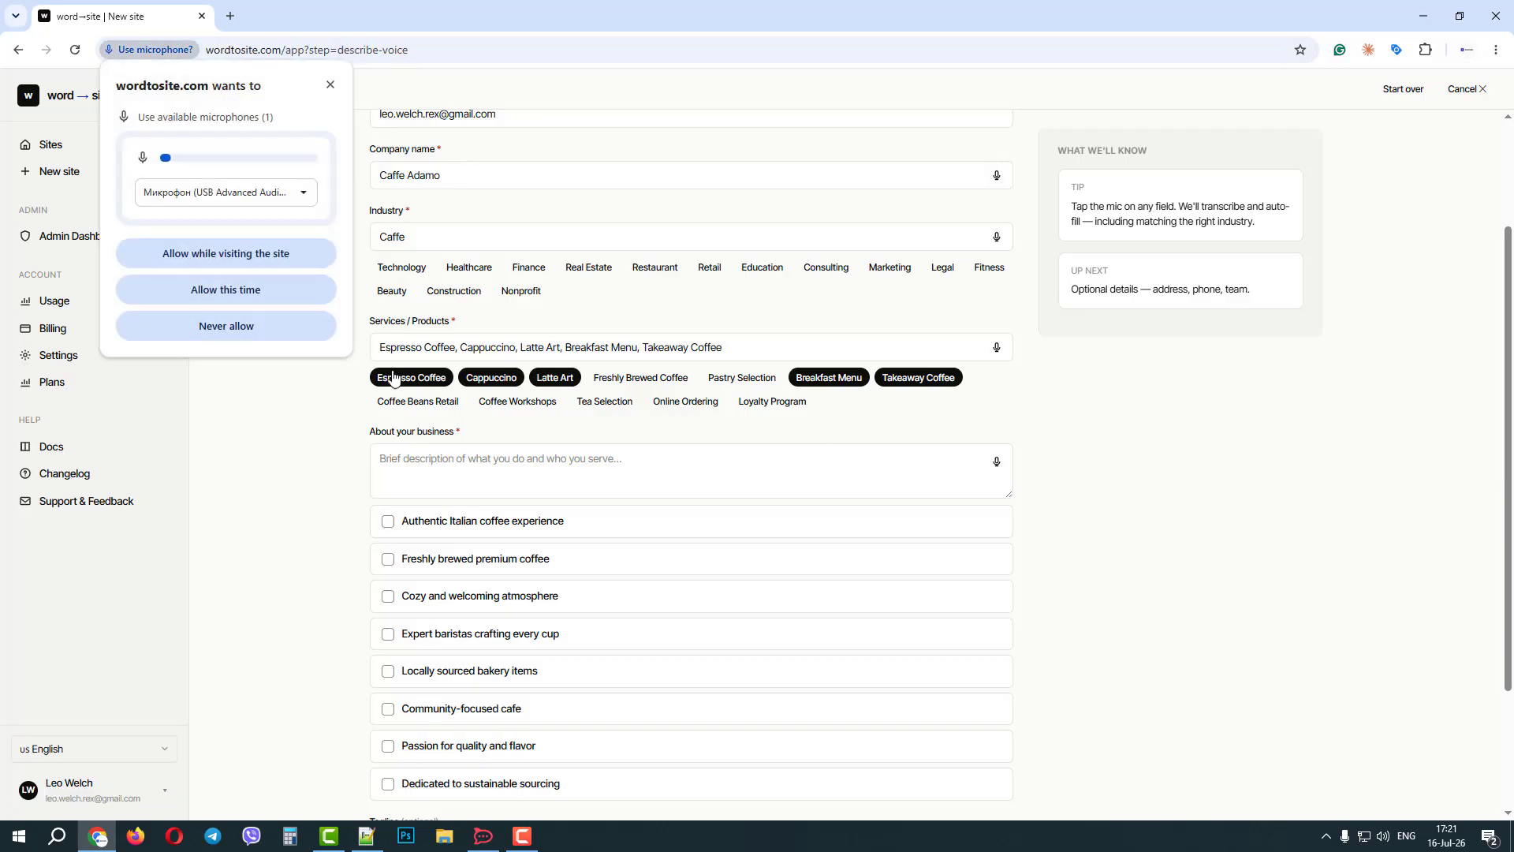
pyautogui.click(258, 289)
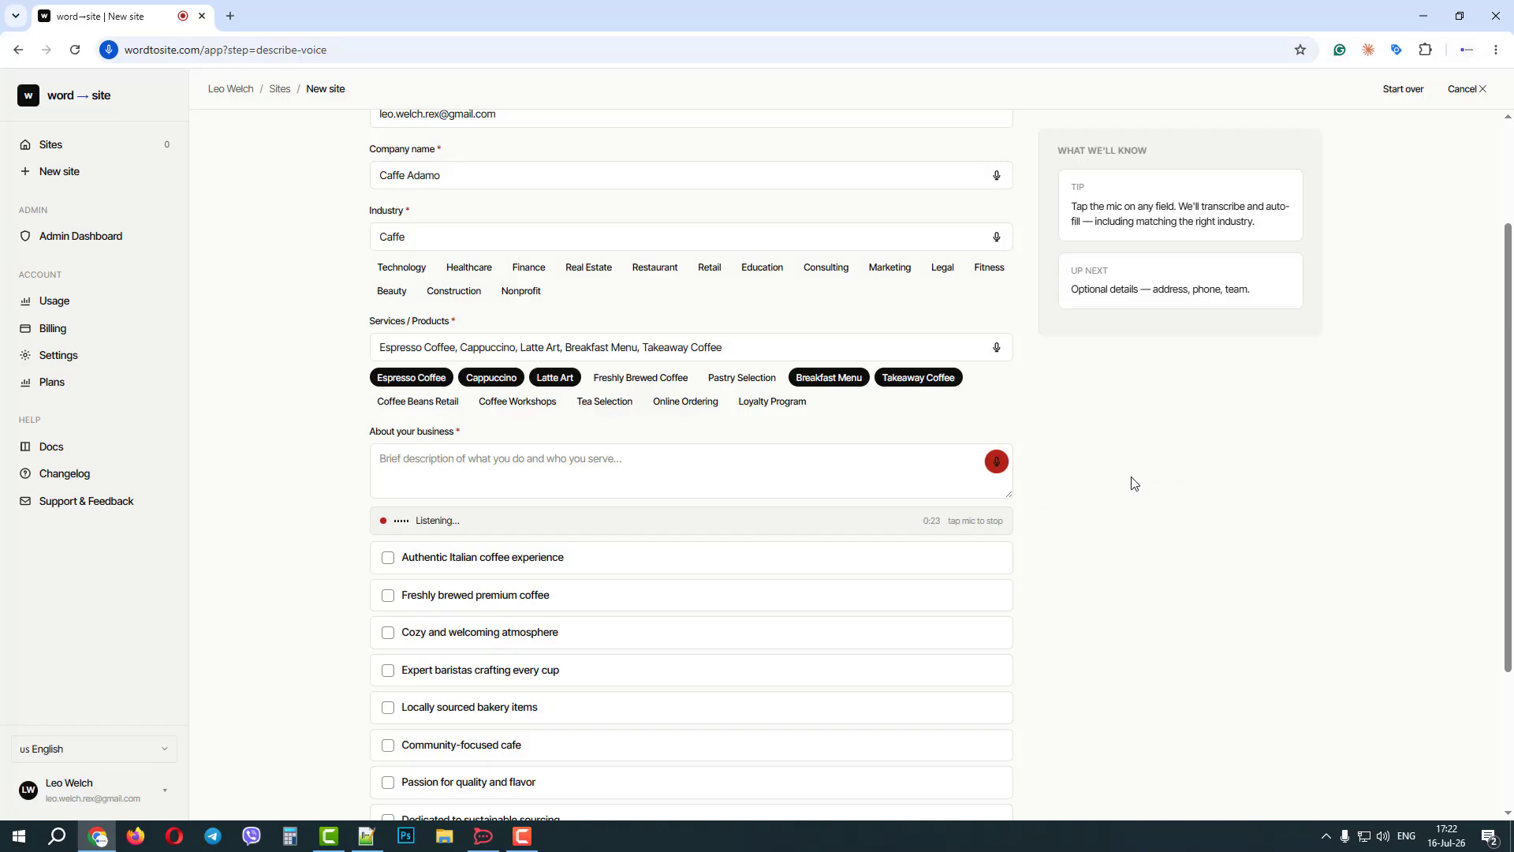
pyautogui.click(997, 467)
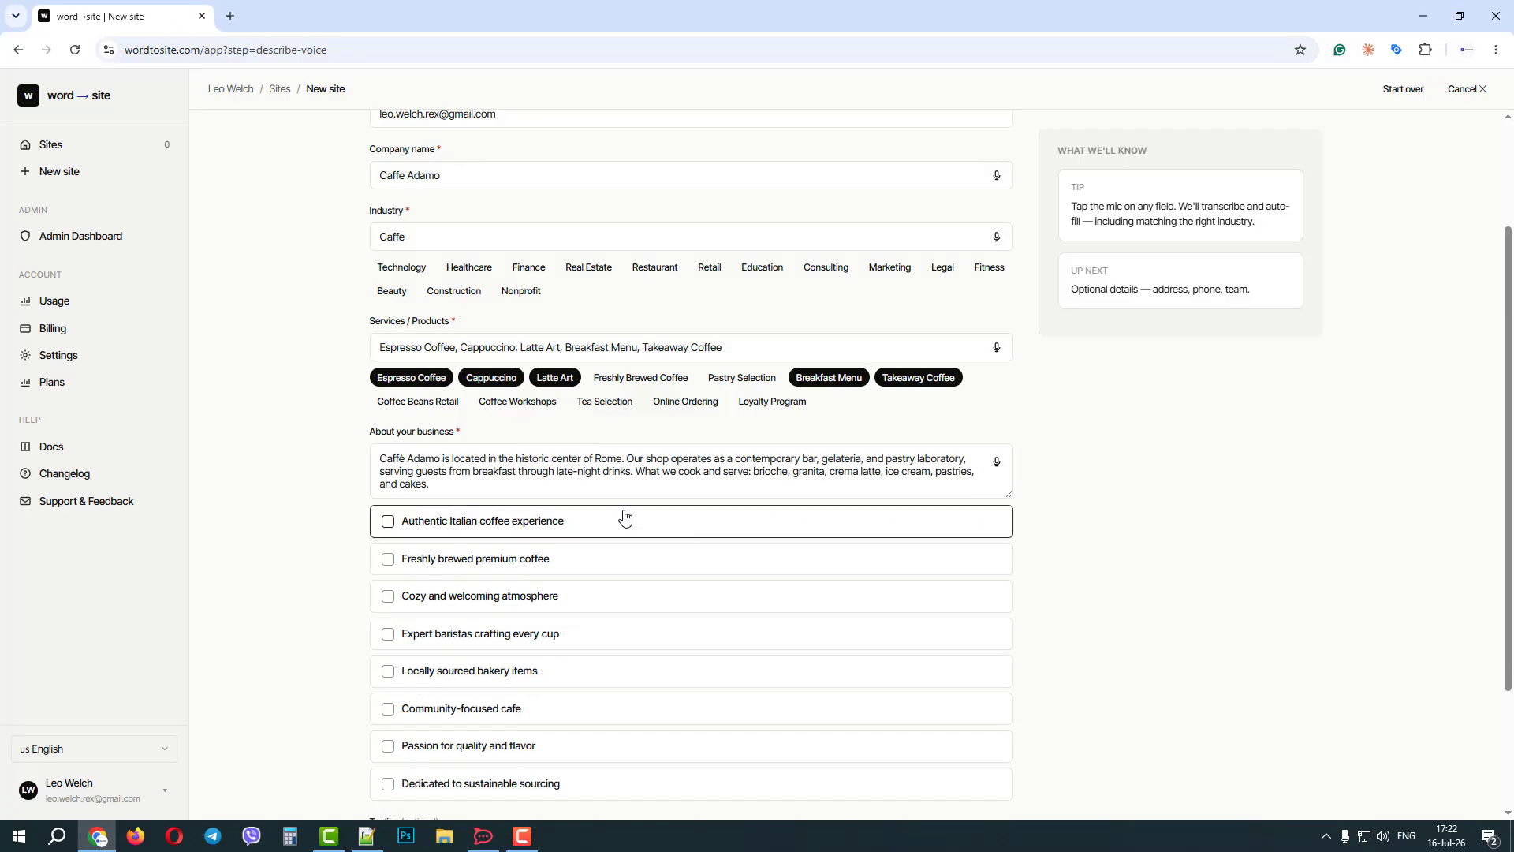
pyautogui.moveTo(452, 464); pyautogui.dragTo(718, 471)
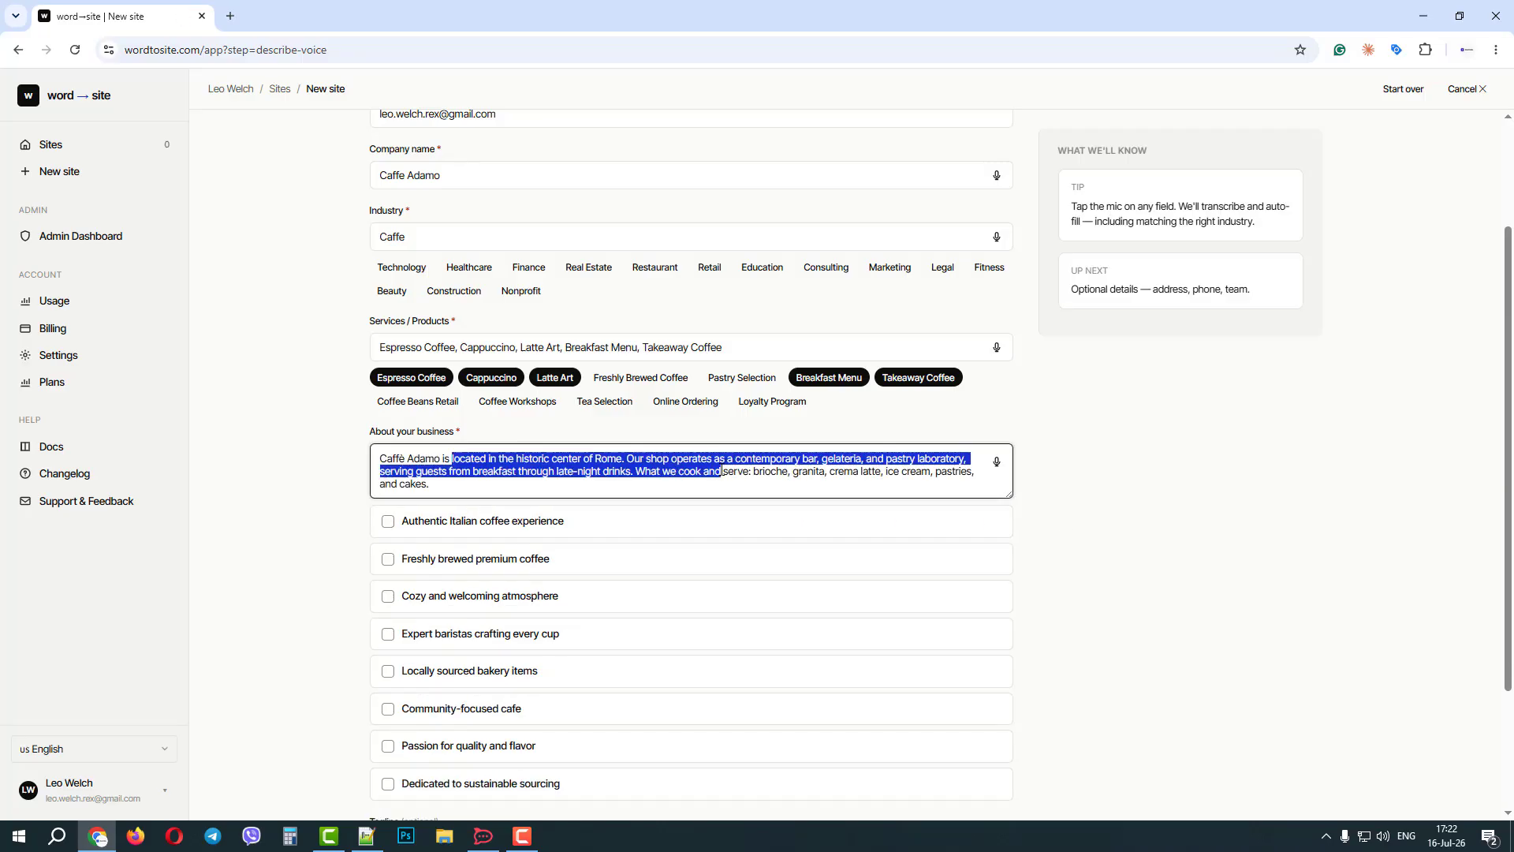
pyautogui.click(721, 471)
# Continue to the owner details and autofill the business address and phone number from the saved entry.
pyautogui.scroll(-3, 1106, 504)
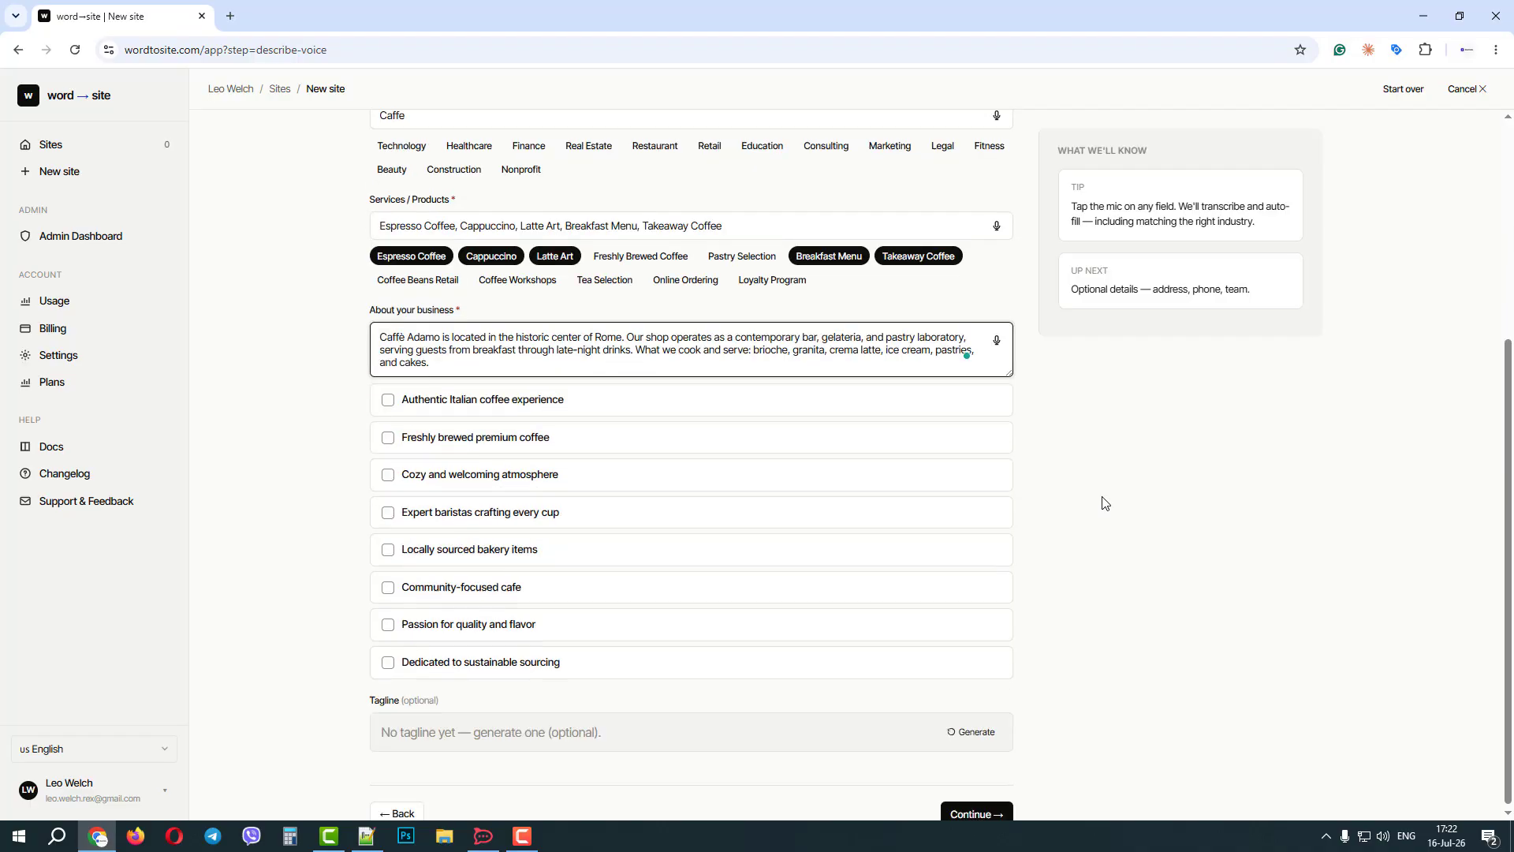
pyautogui.click(976, 760)
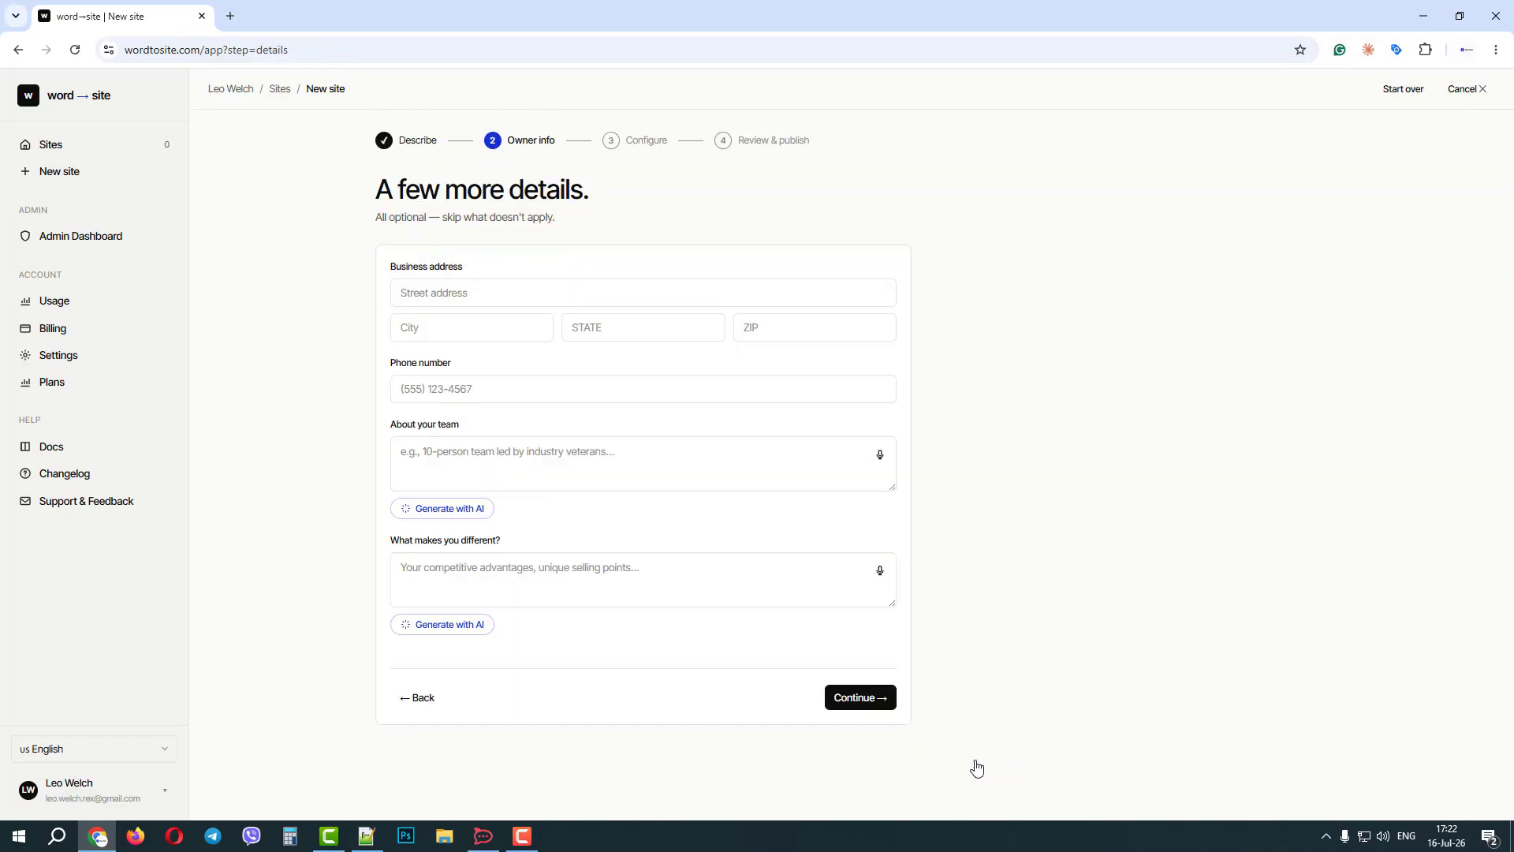
pyautogui.click(527, 287)
pyautogui.click(534, 338)
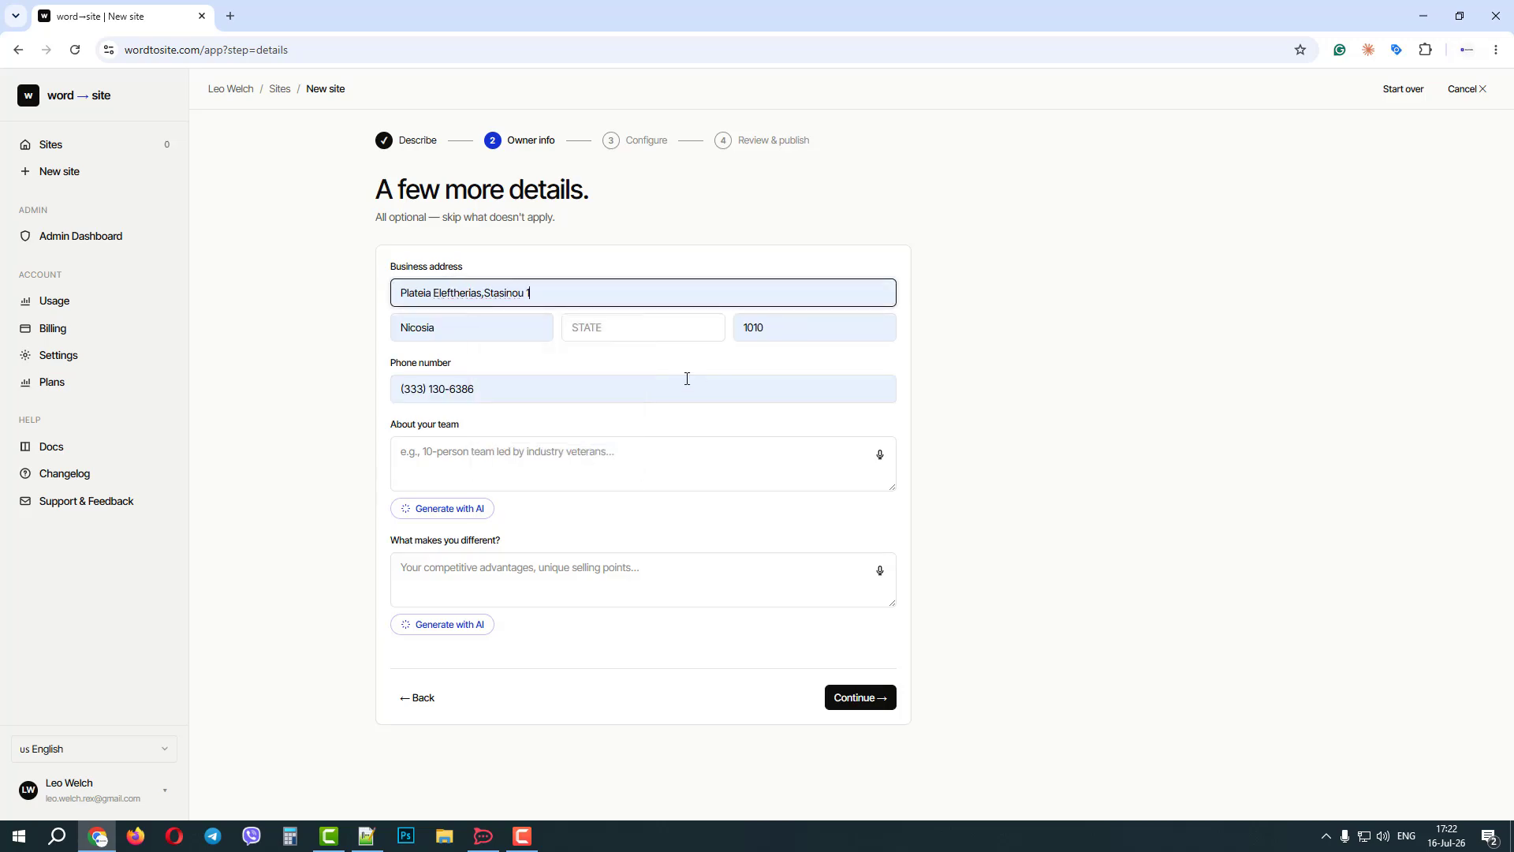
# Generate the texts for About your team and What makes you different? with AI.
pyautogui.click(599, 462)
pyautogui.click(456, 508)
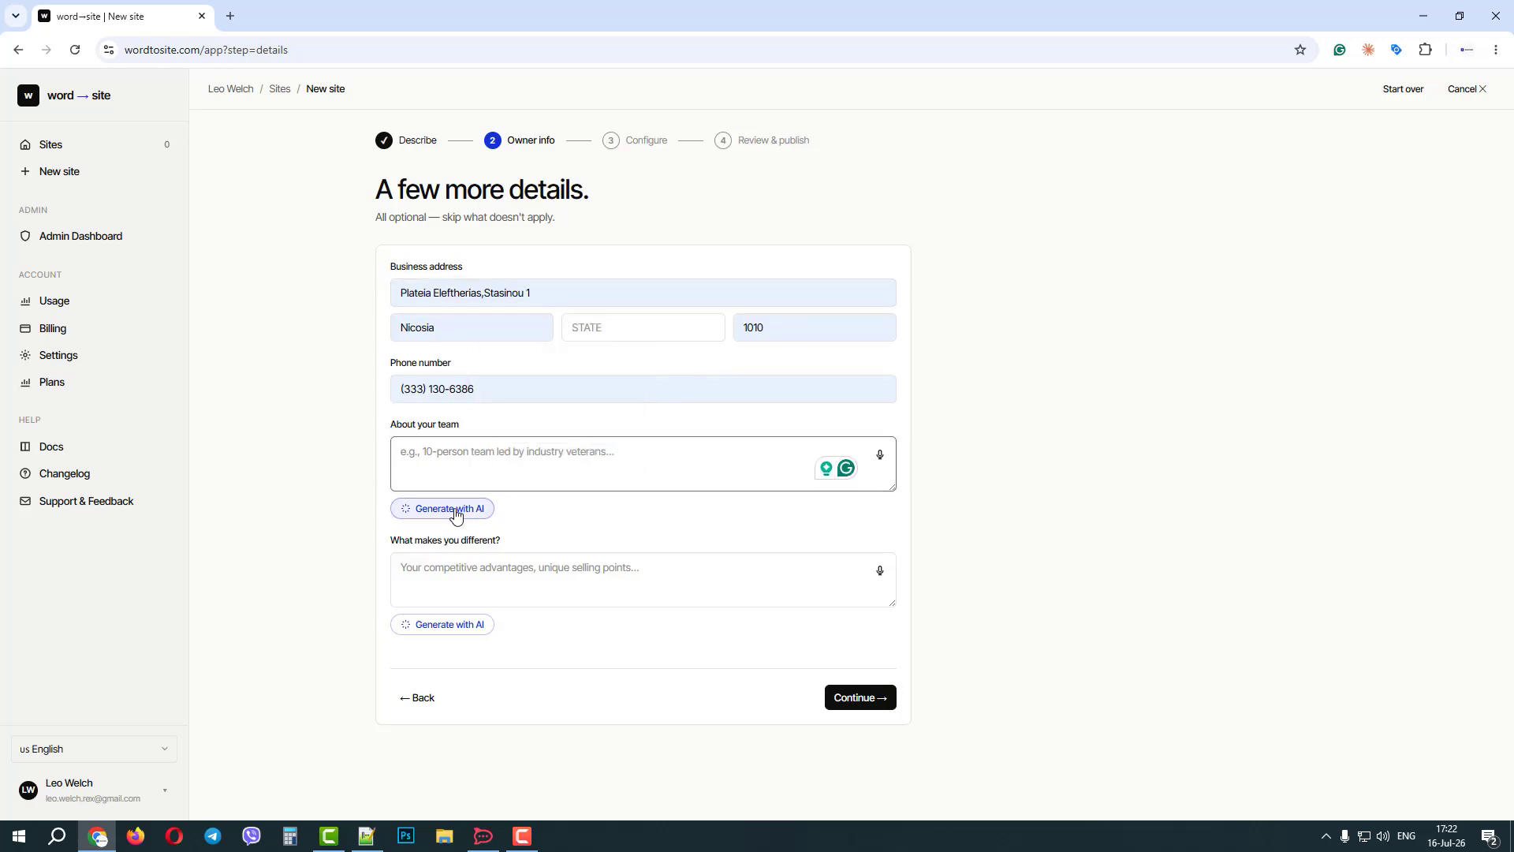
pyautogui.click(466, 626)
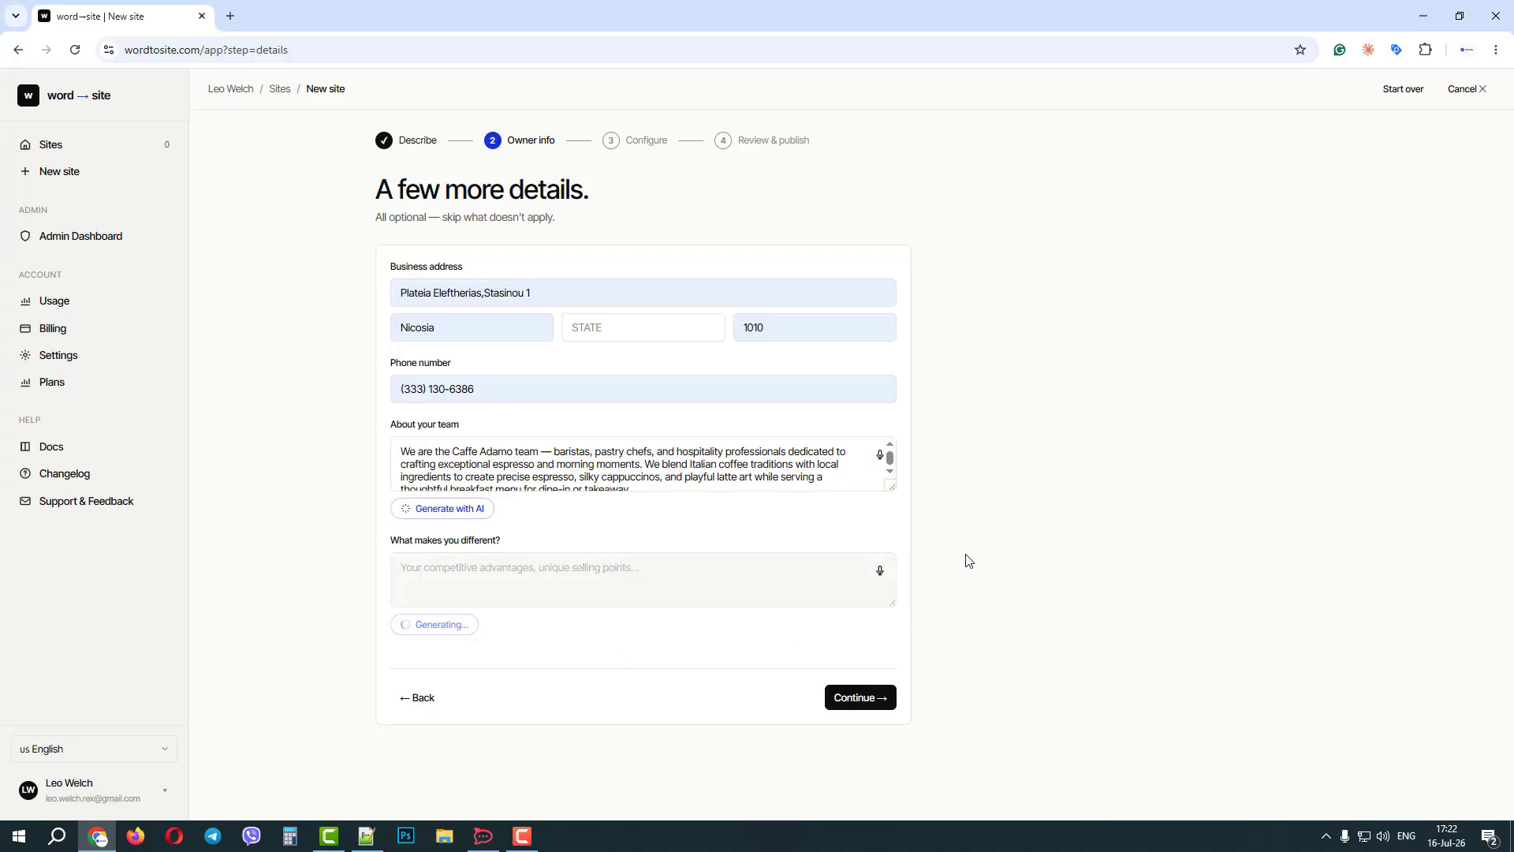
pyautogui.scroll(-1, 717, 574)
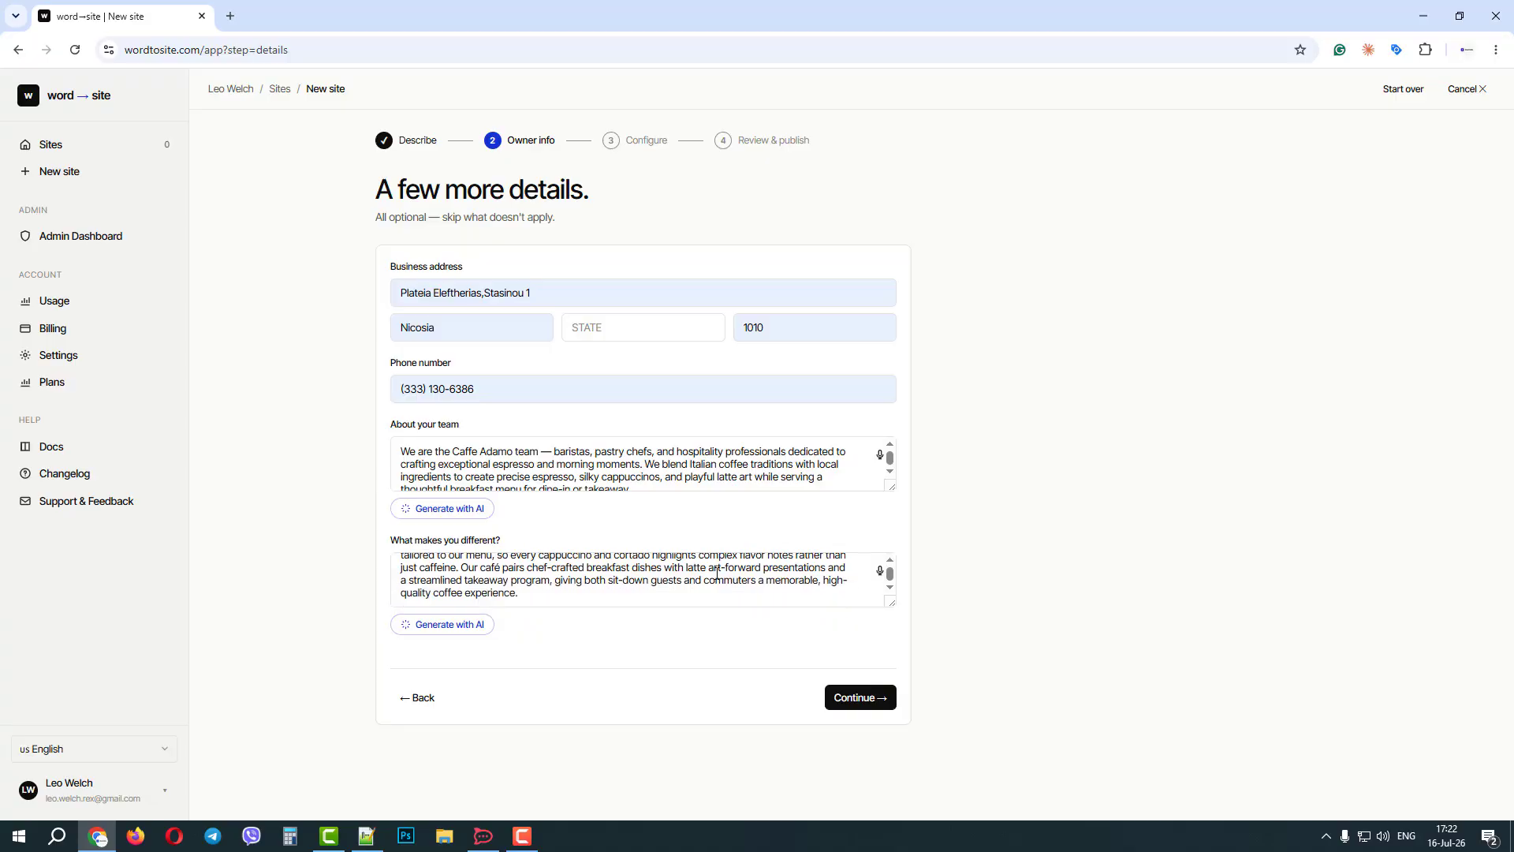
# Accept the generated owner details and continue to the skin selection in the Configure stage.
pyautogui.scroll(1, 717, 574)
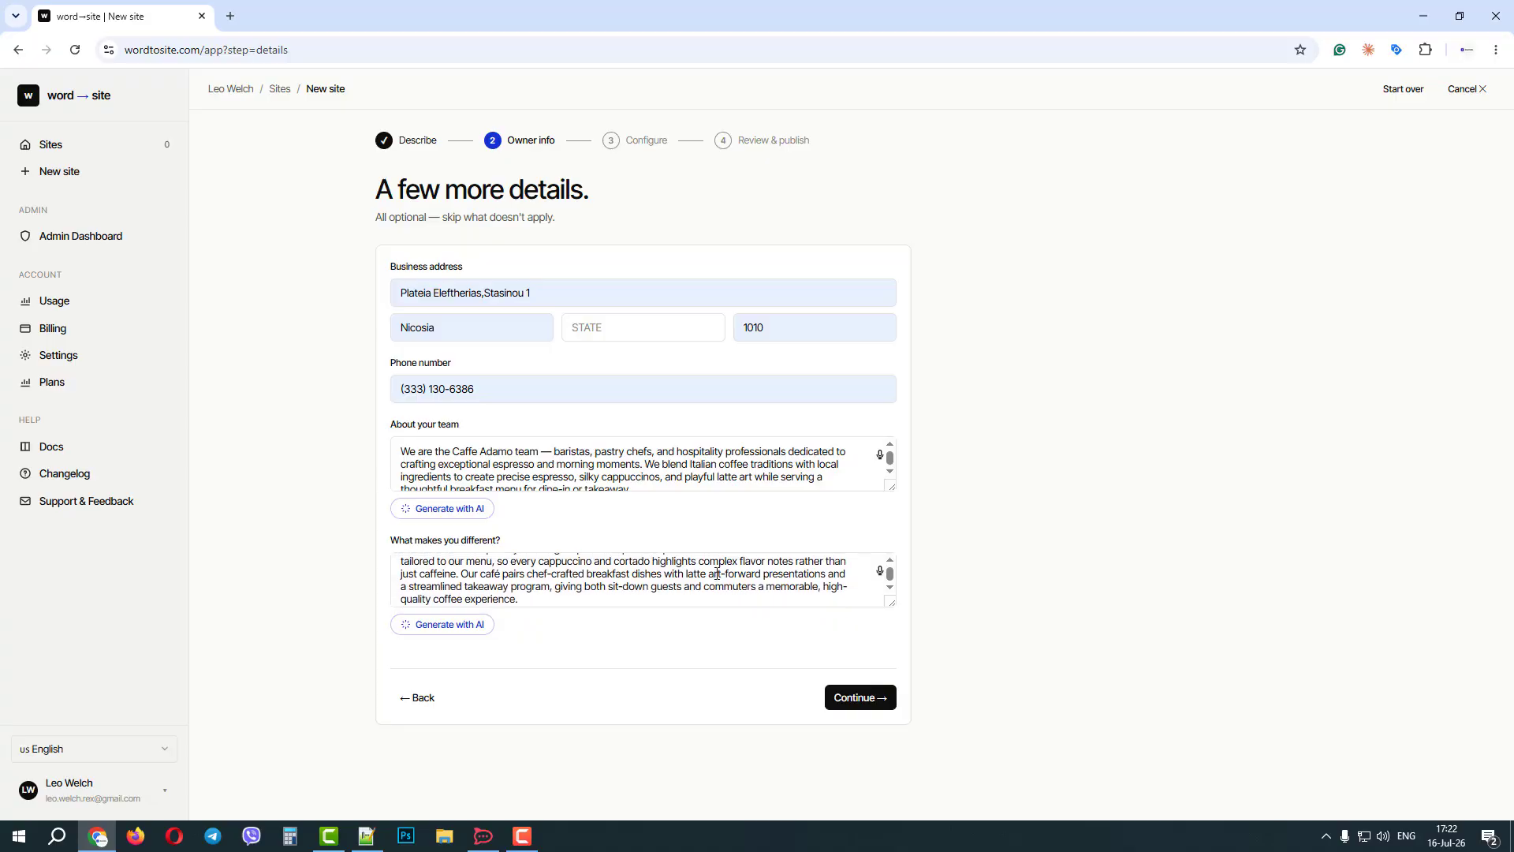
pyautogui.click(865, 699)
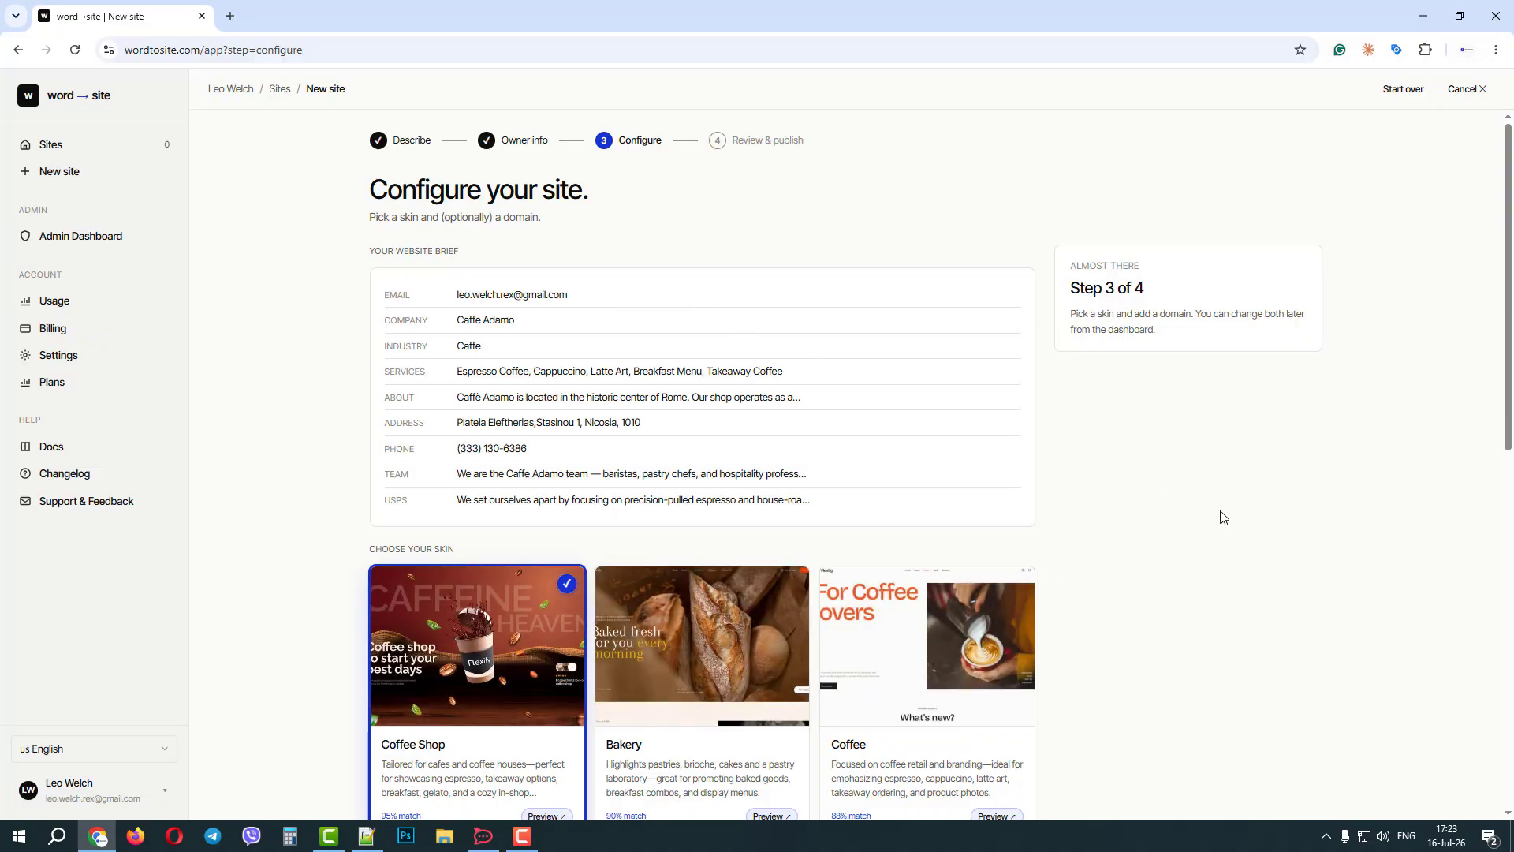
pyautogui.scroll(-4, 1183, 510)
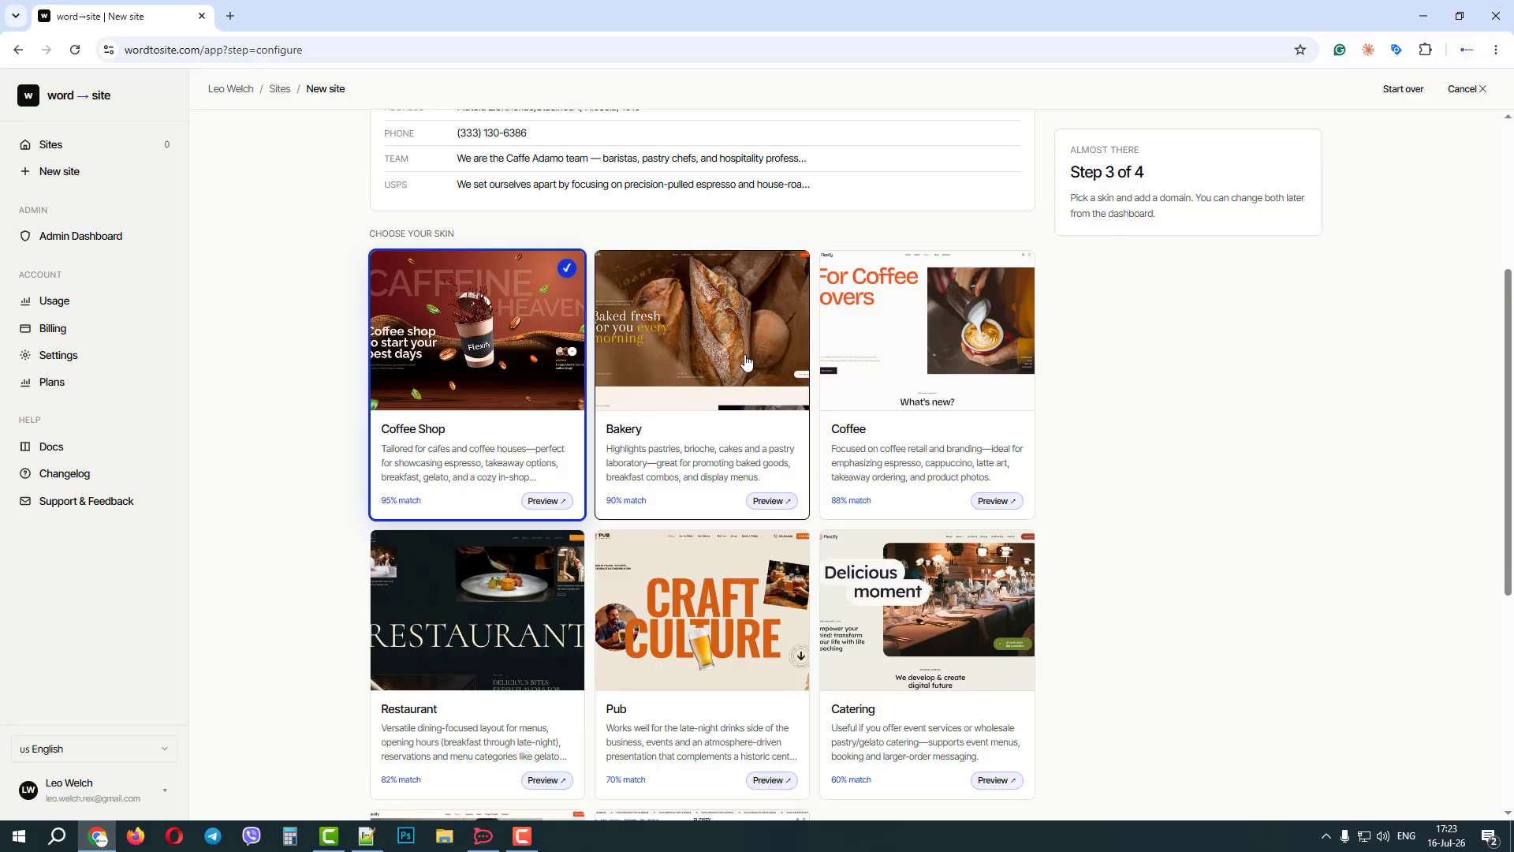
# Preview the Coffee Shop skin's demo site down to its menu section, and close the preview.
pyautogui.click(557, 501)
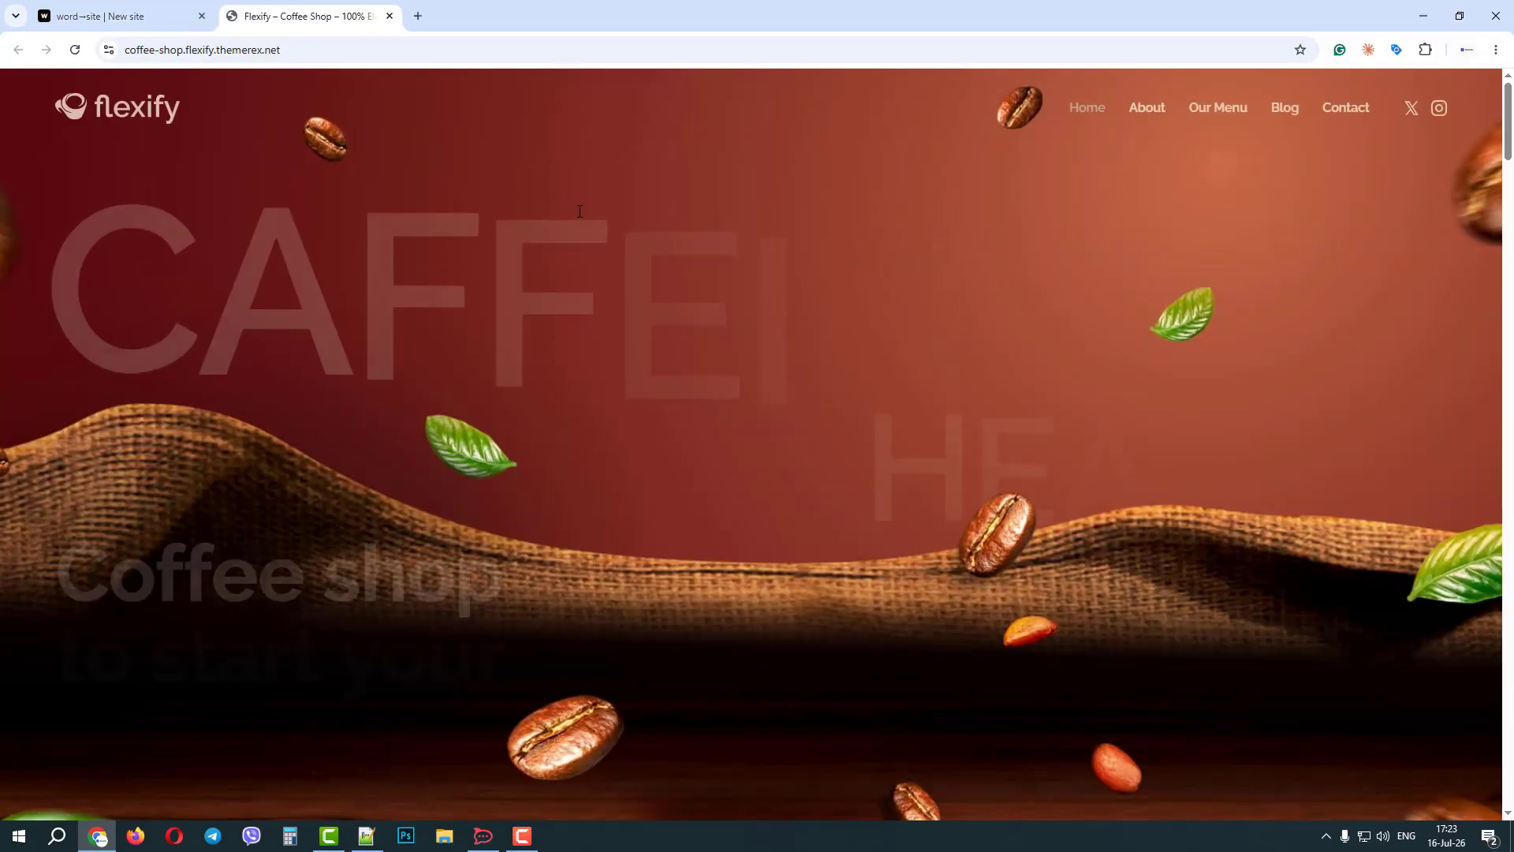
pyautogui.scroll(-8, 883, 315)
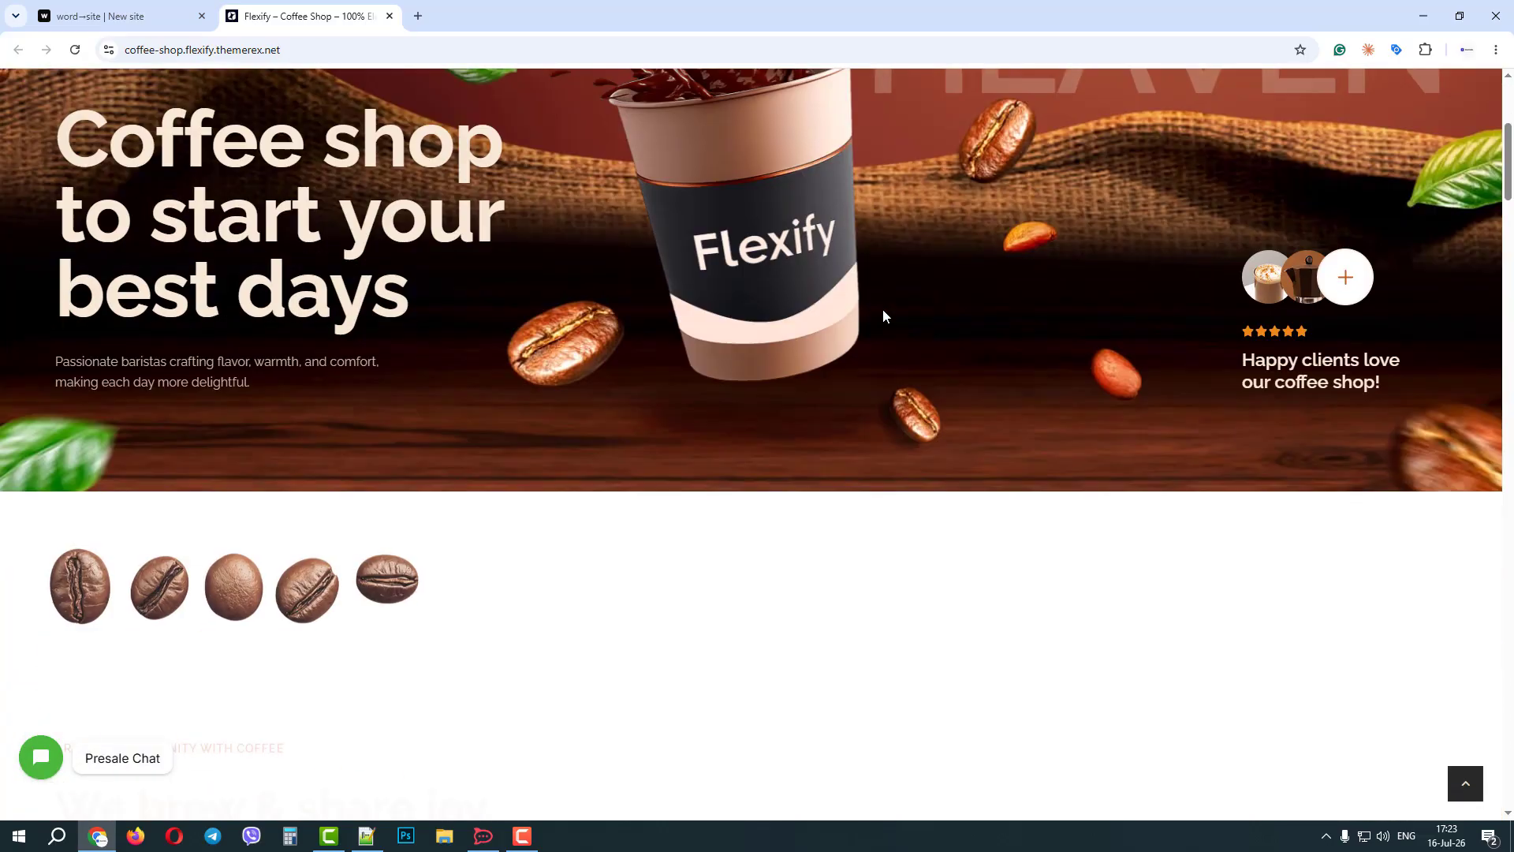
pyautogui.scroll(-3, 860, 313)
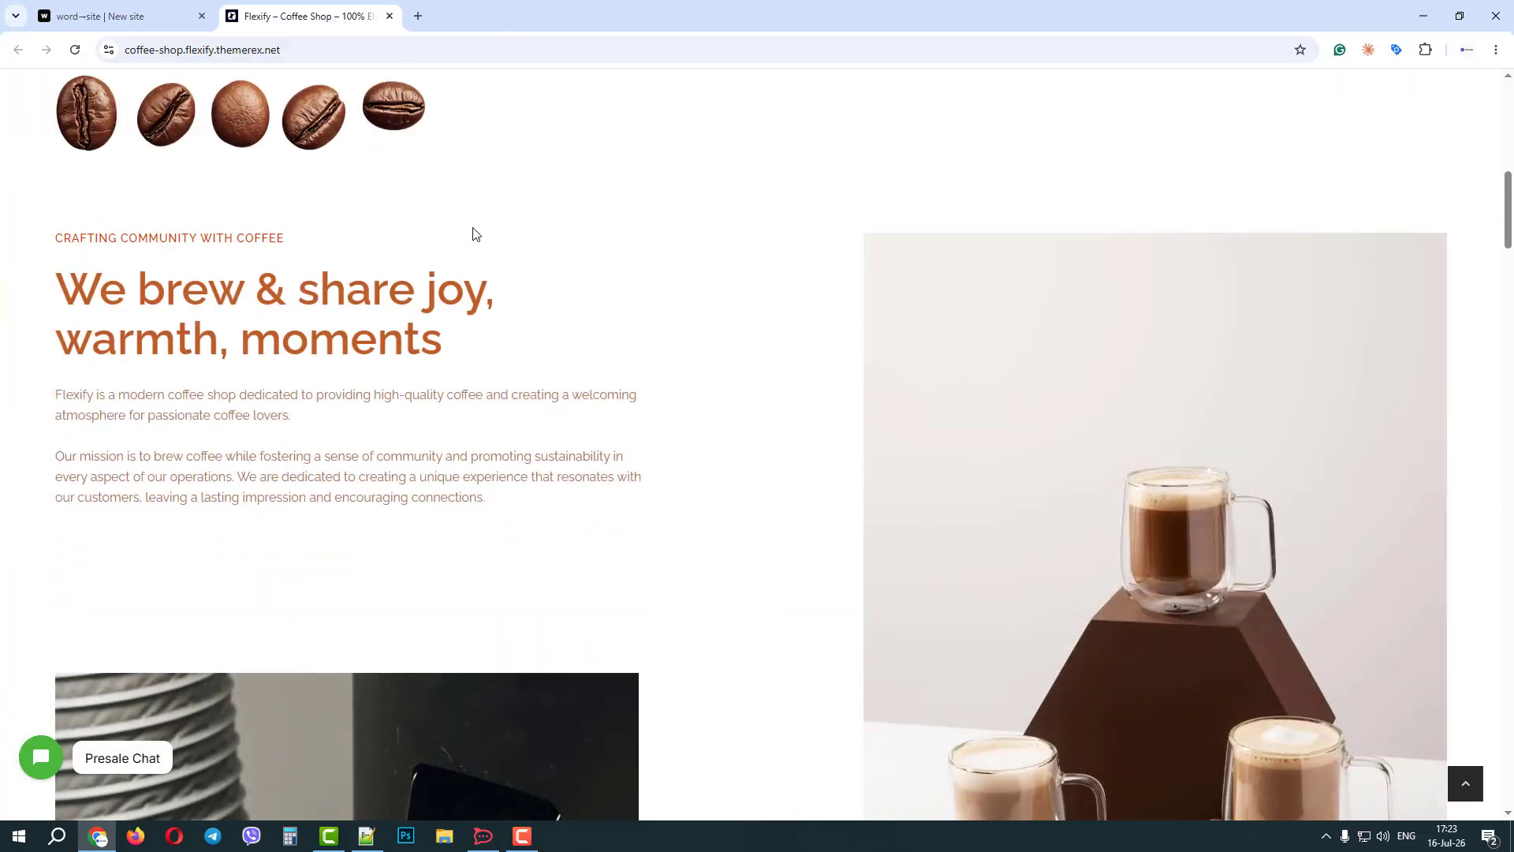
pyautogui.scroll(-4, 473, 235)
pyautogui.scroll(-15, 478, 239)
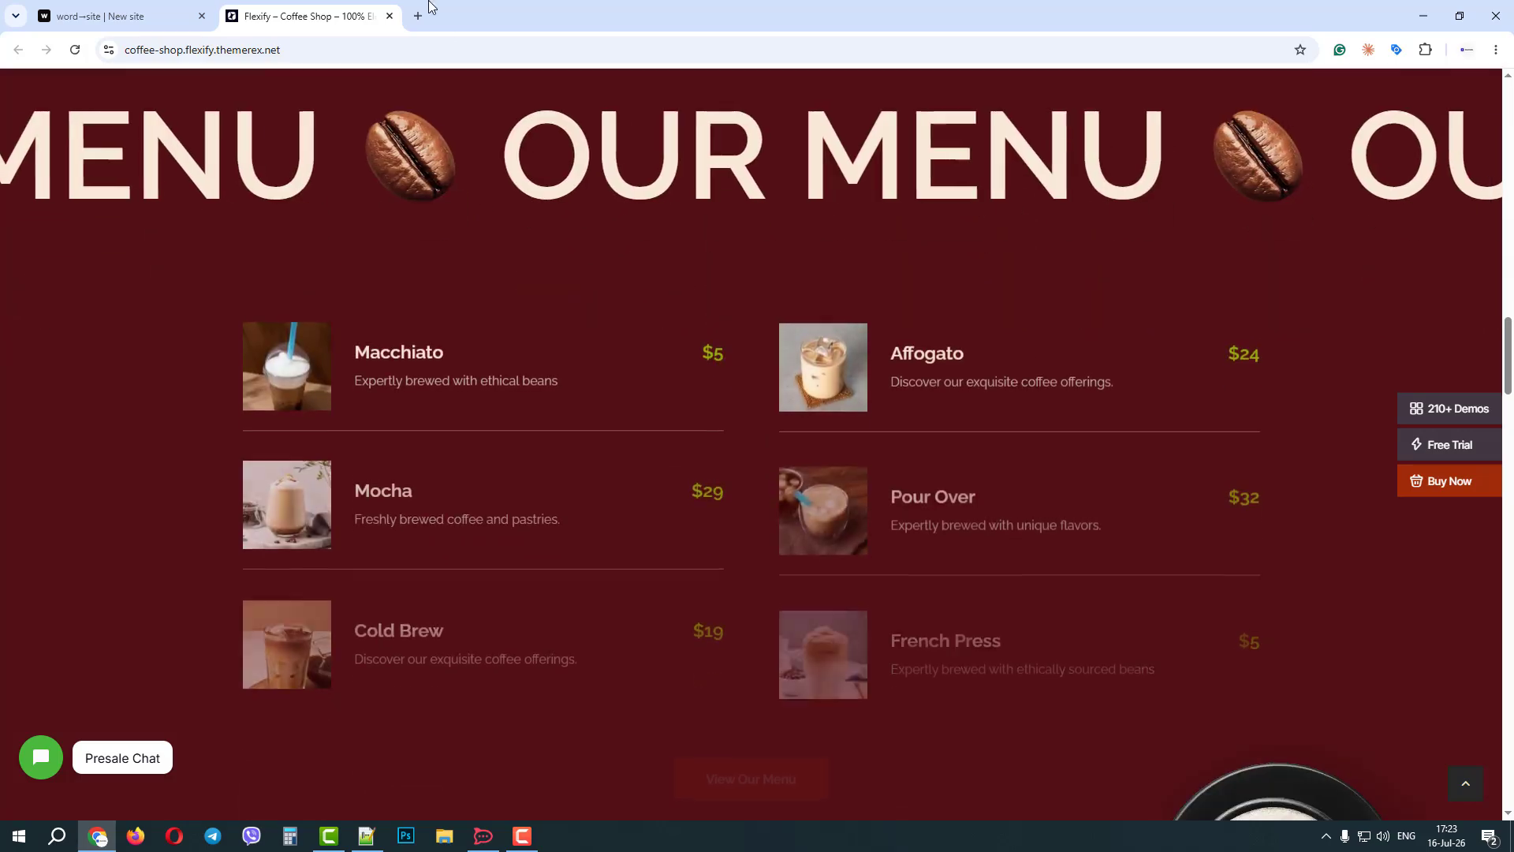
pyautogui.click(389, 16)
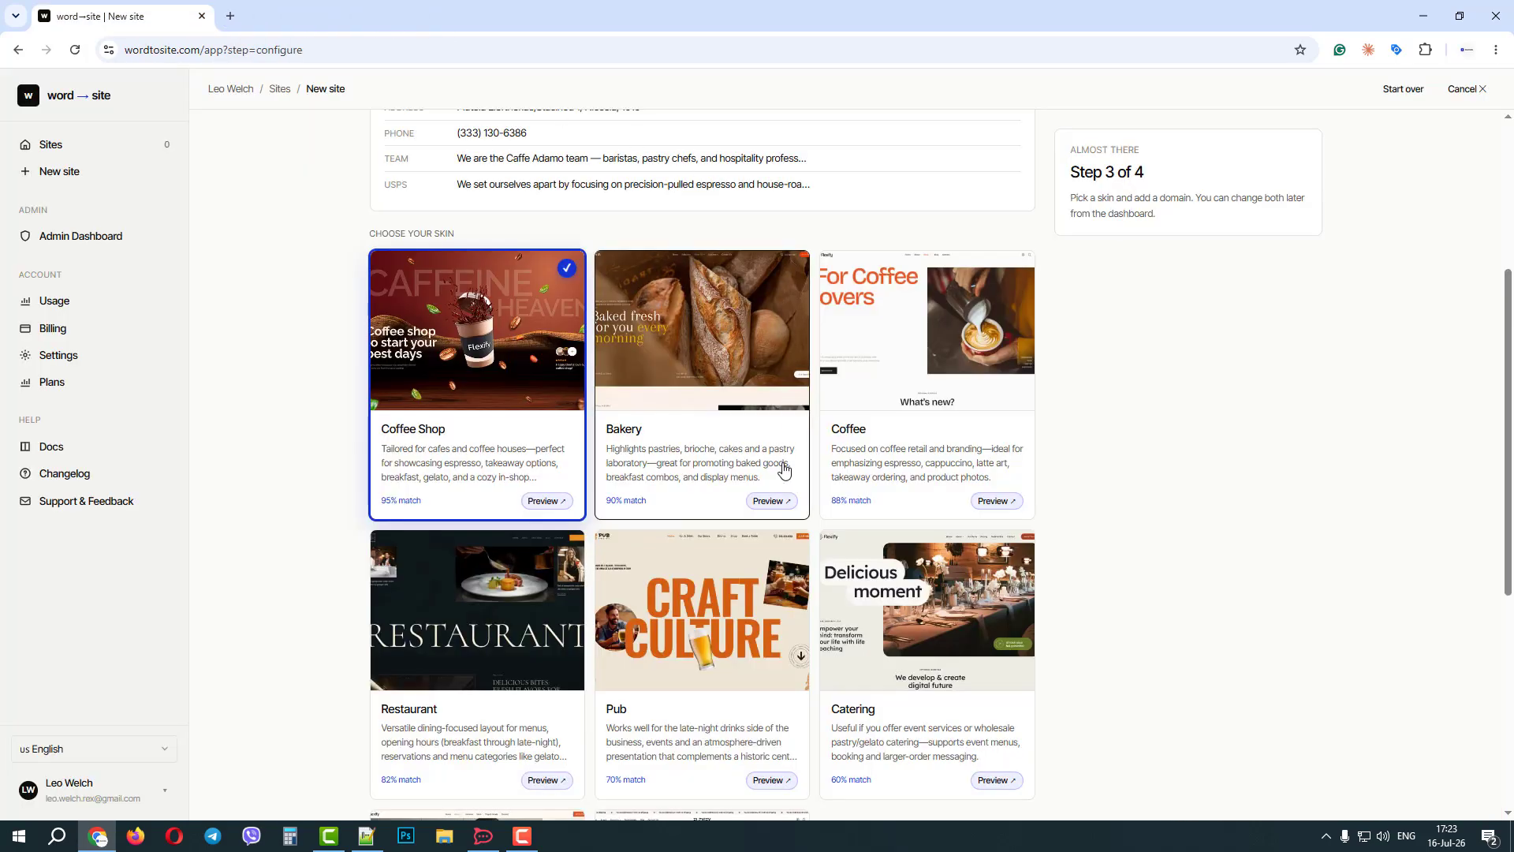
# Preview the Bakery skin's demo site down to its products section, and close the preview.
pyautogui.click(772, 501)
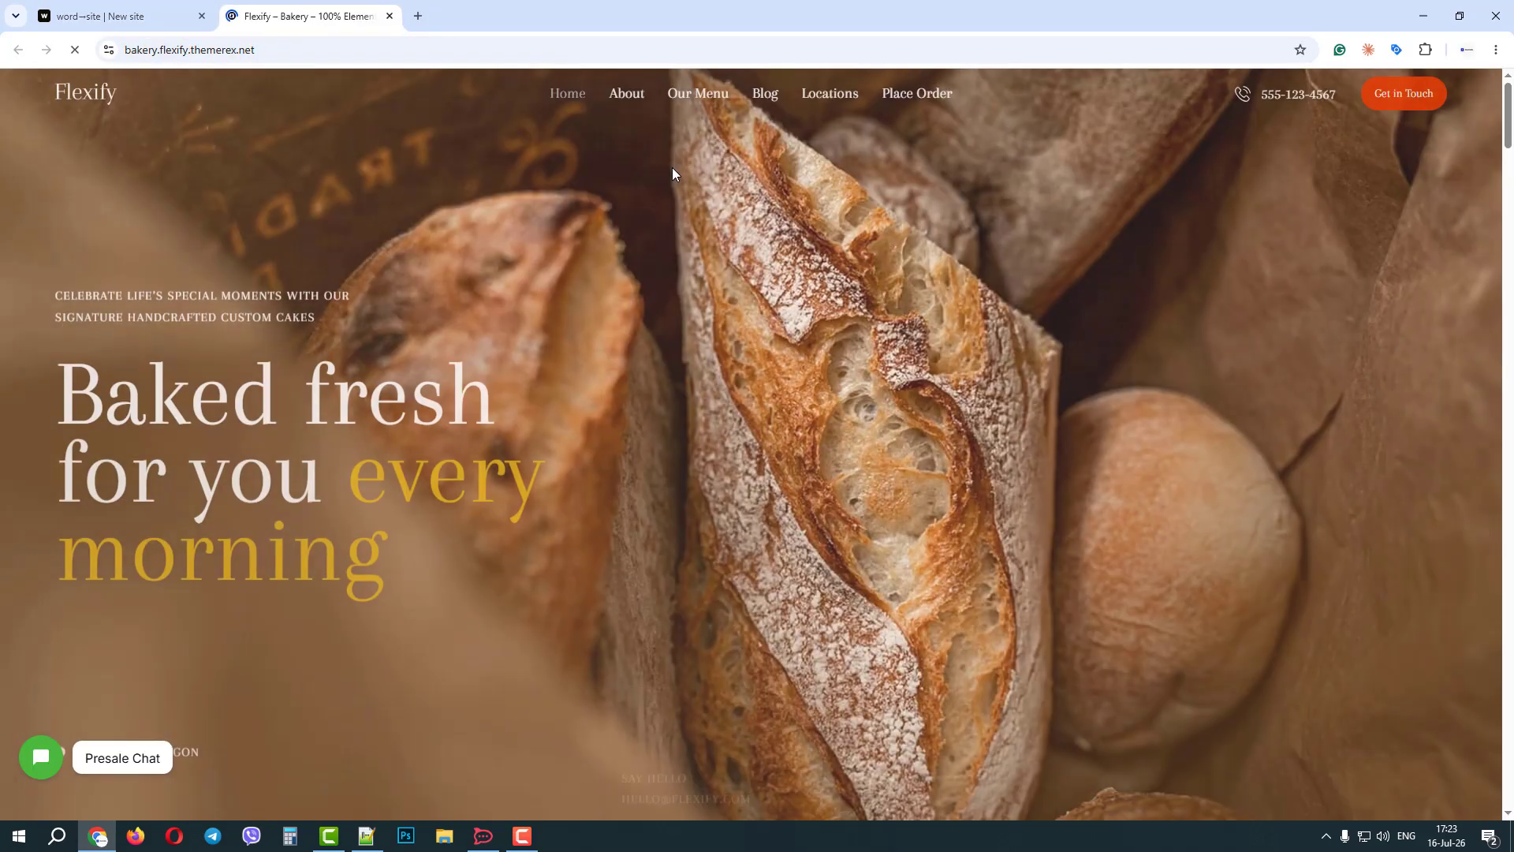
pyautogui.scroll(-15, 830, 282)
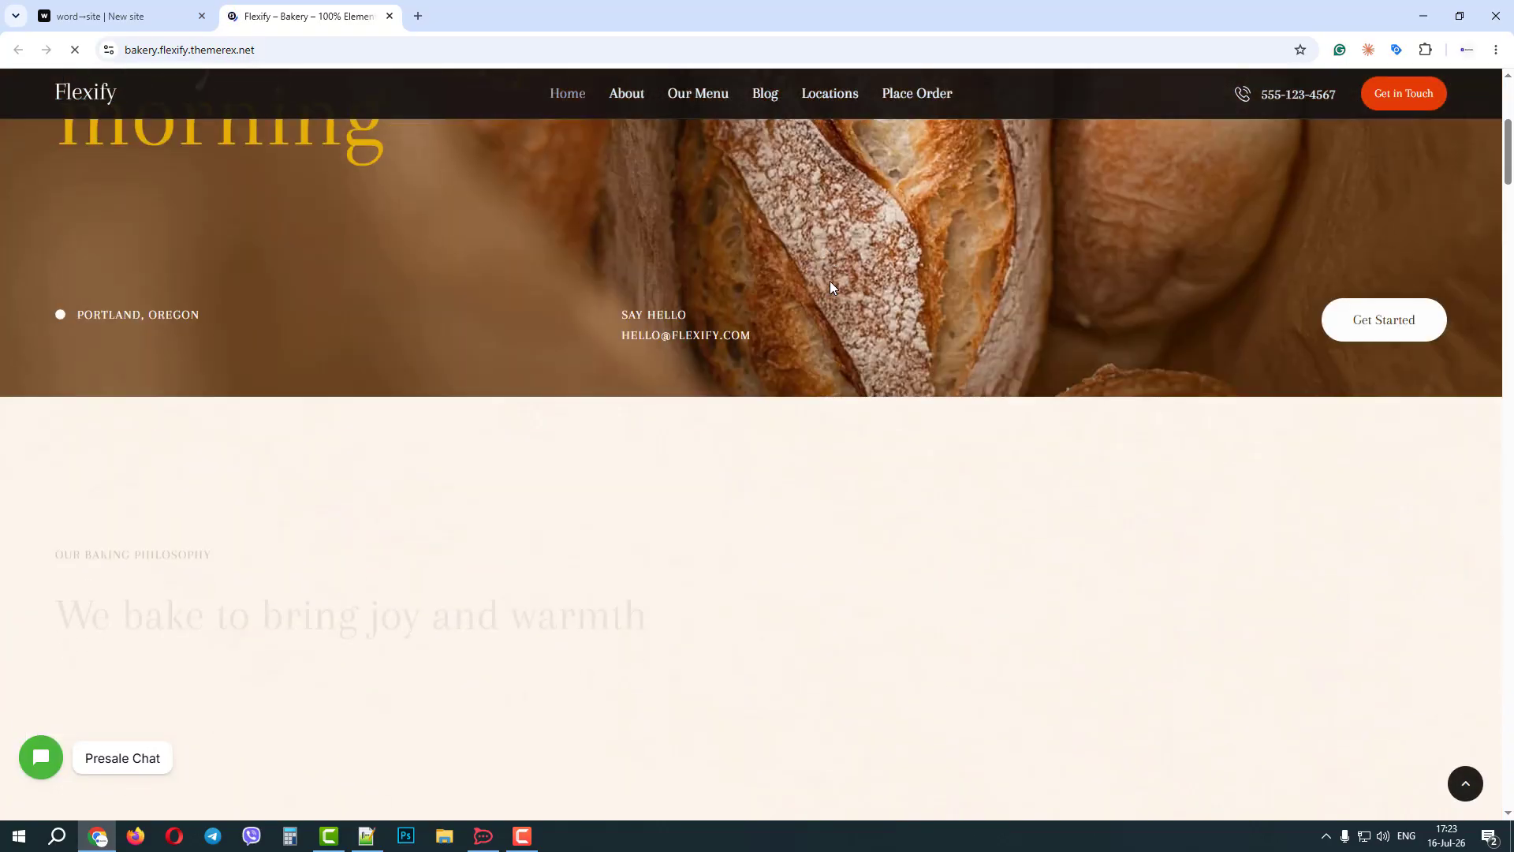
pyautogui.scroll(-20, 823, 286)
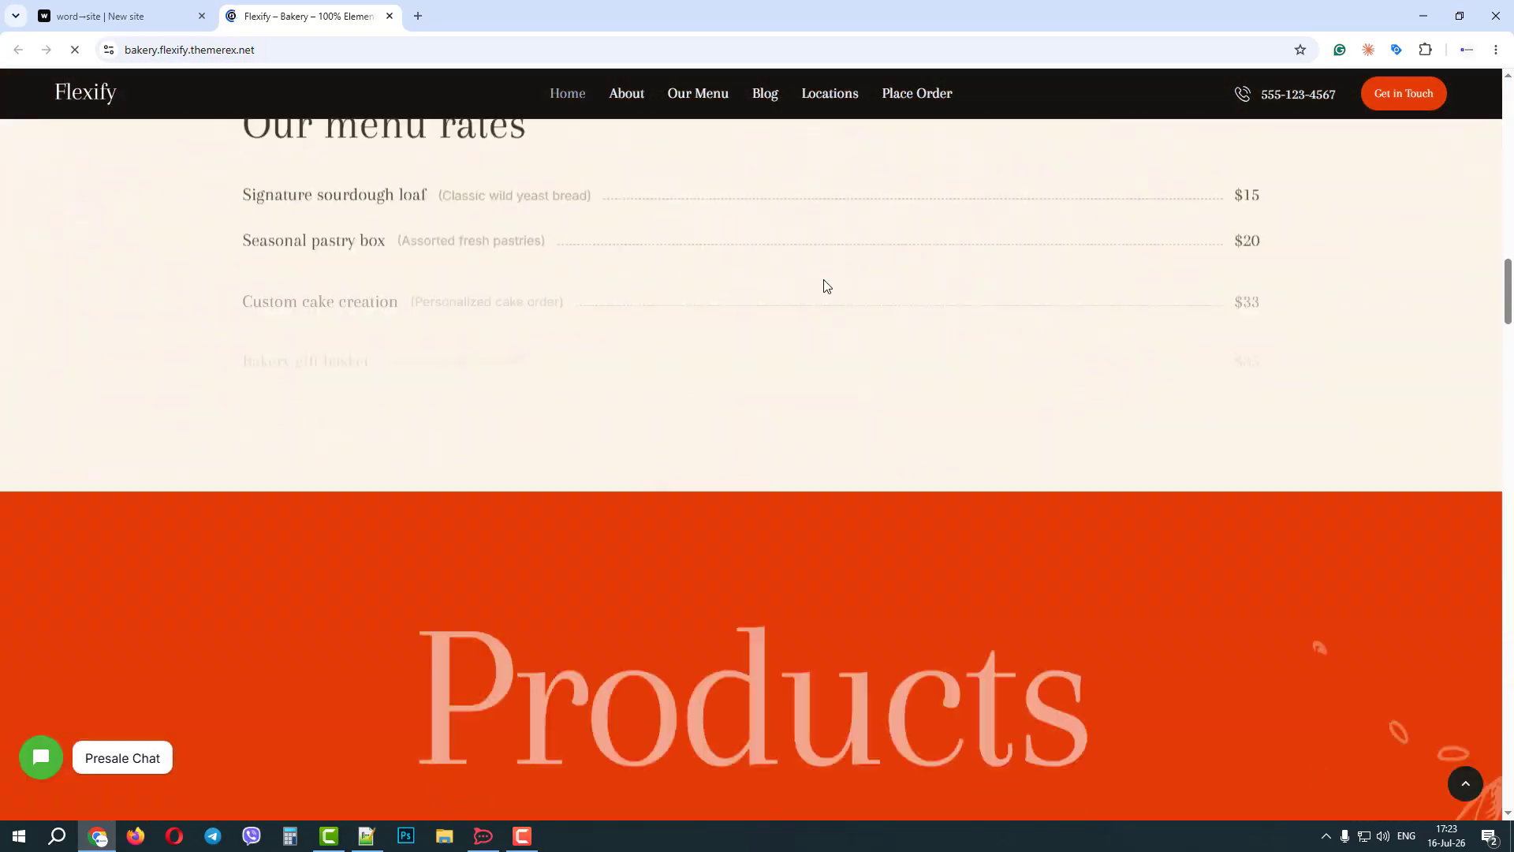
pyautogui.scroll(-7, 825, 287)
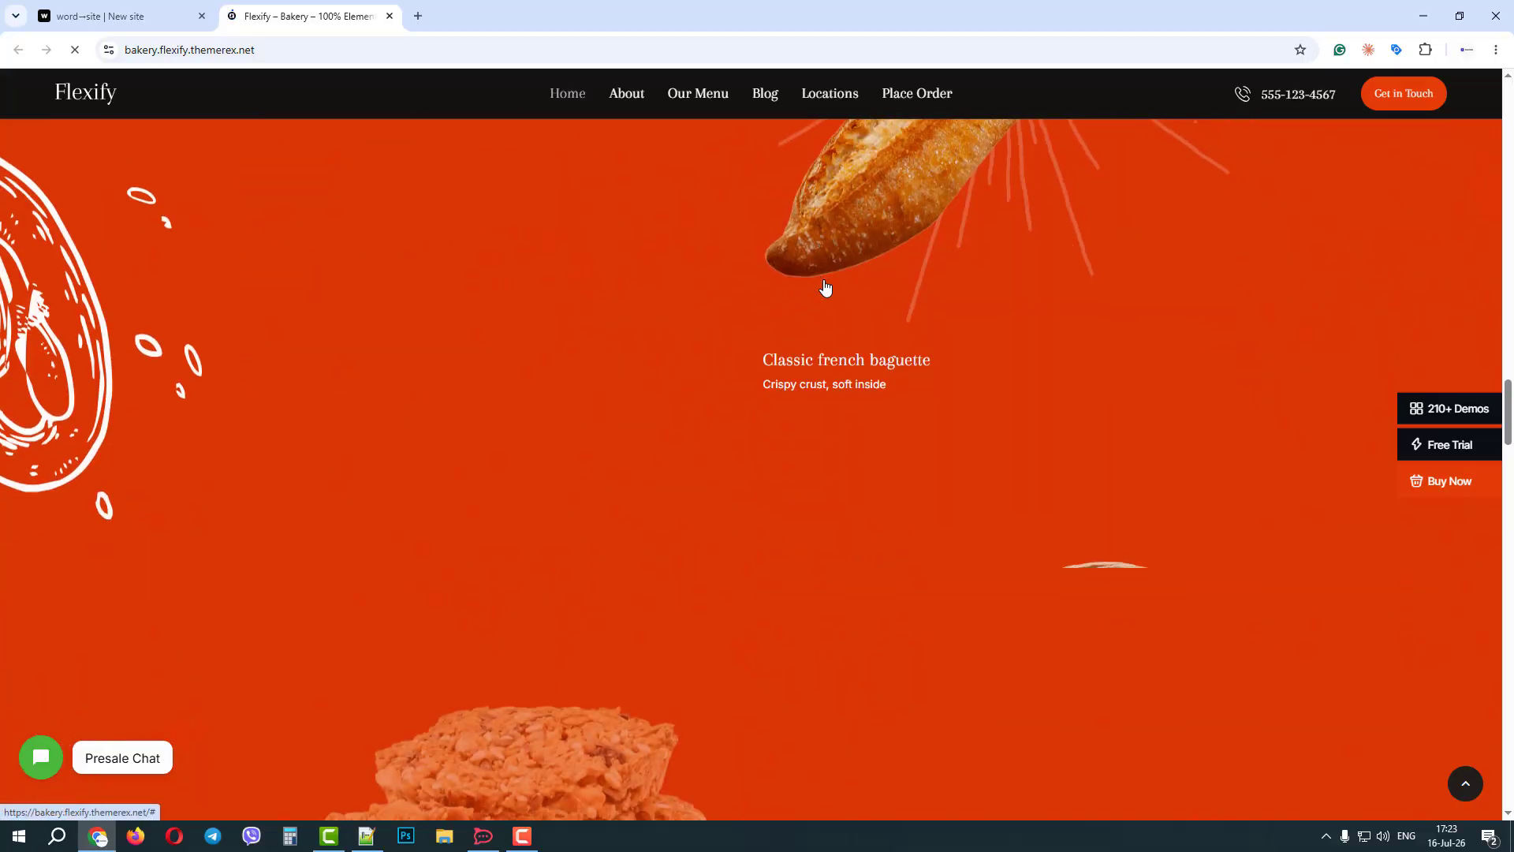
pyautogui.click(390, 15)
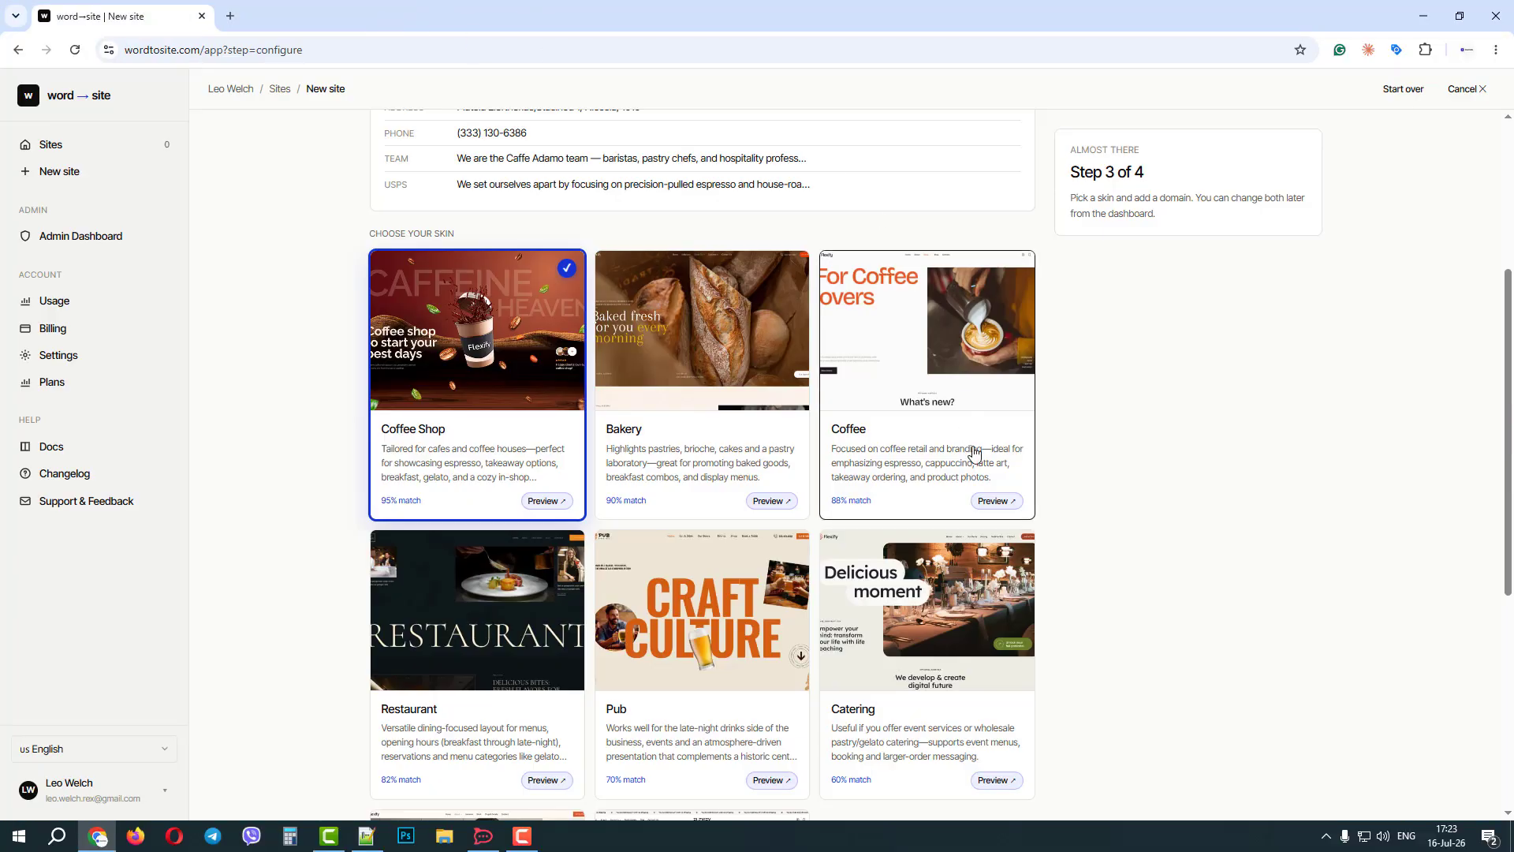
# Preview the Coffee skin's demo site and select Coffee as the skin for the site.
pyautogui.click(995, 502)
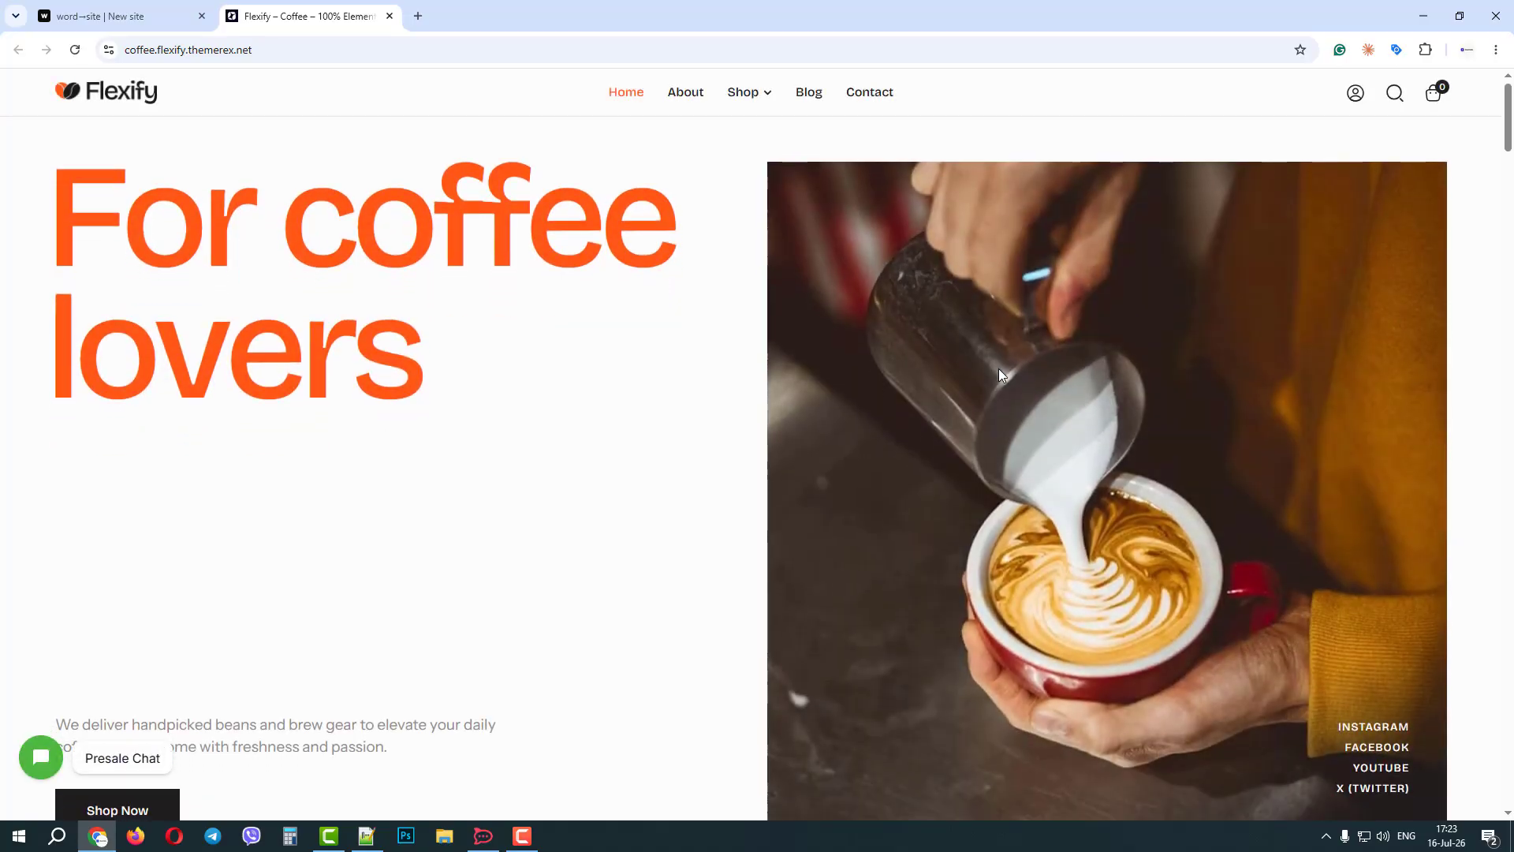
pyautogui.scroll(-5, 1001, 368)
pyautogui.scroll(-2, 1010, 368)
pyautogui.moveTo(1509, 181); pyautogui.dragTo(1509, 134)
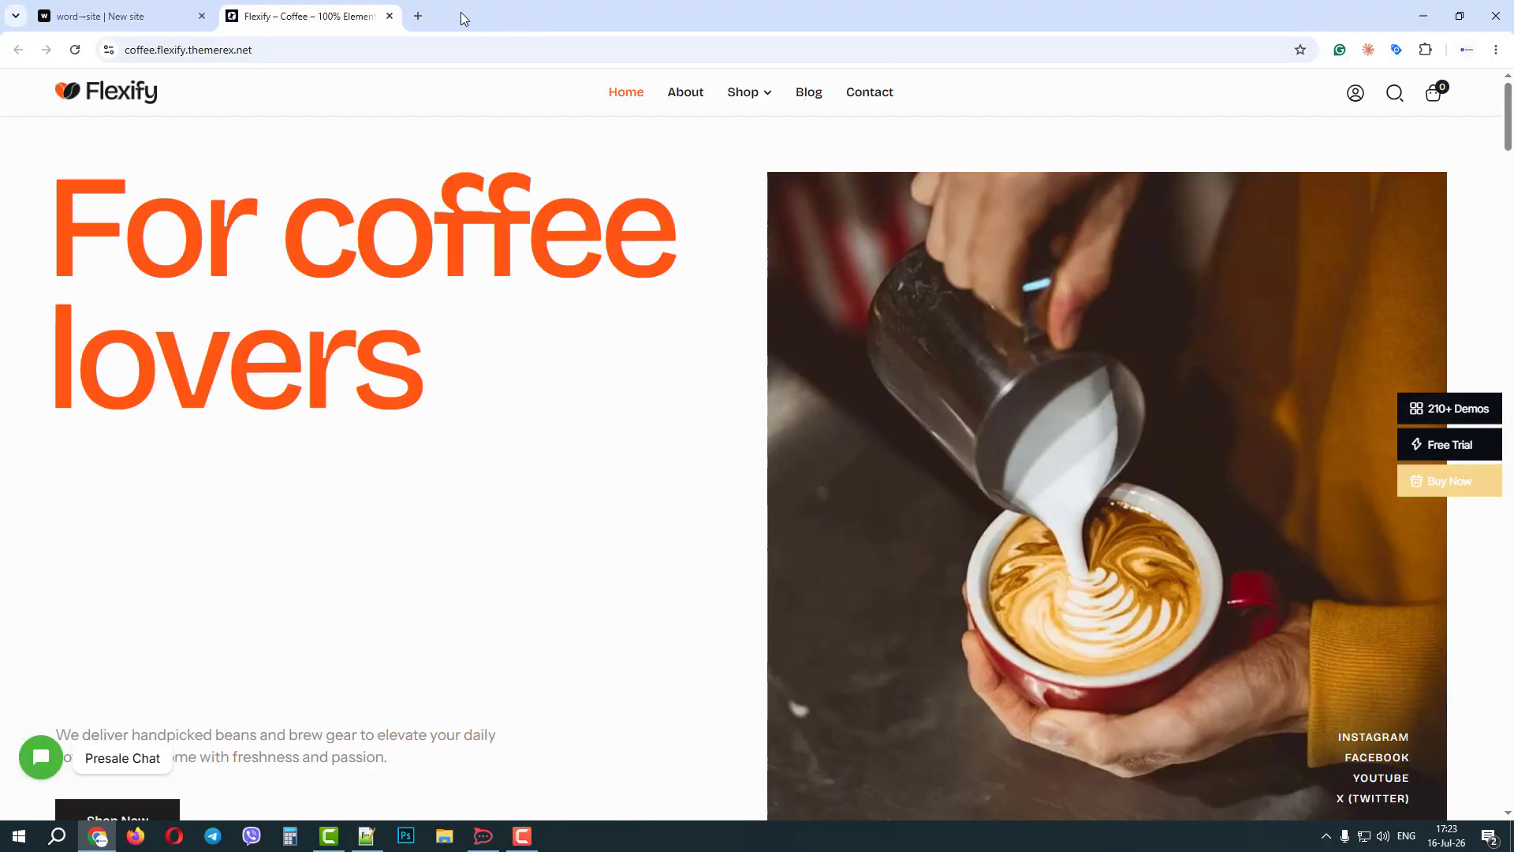
pyautogui.click(390, 16)
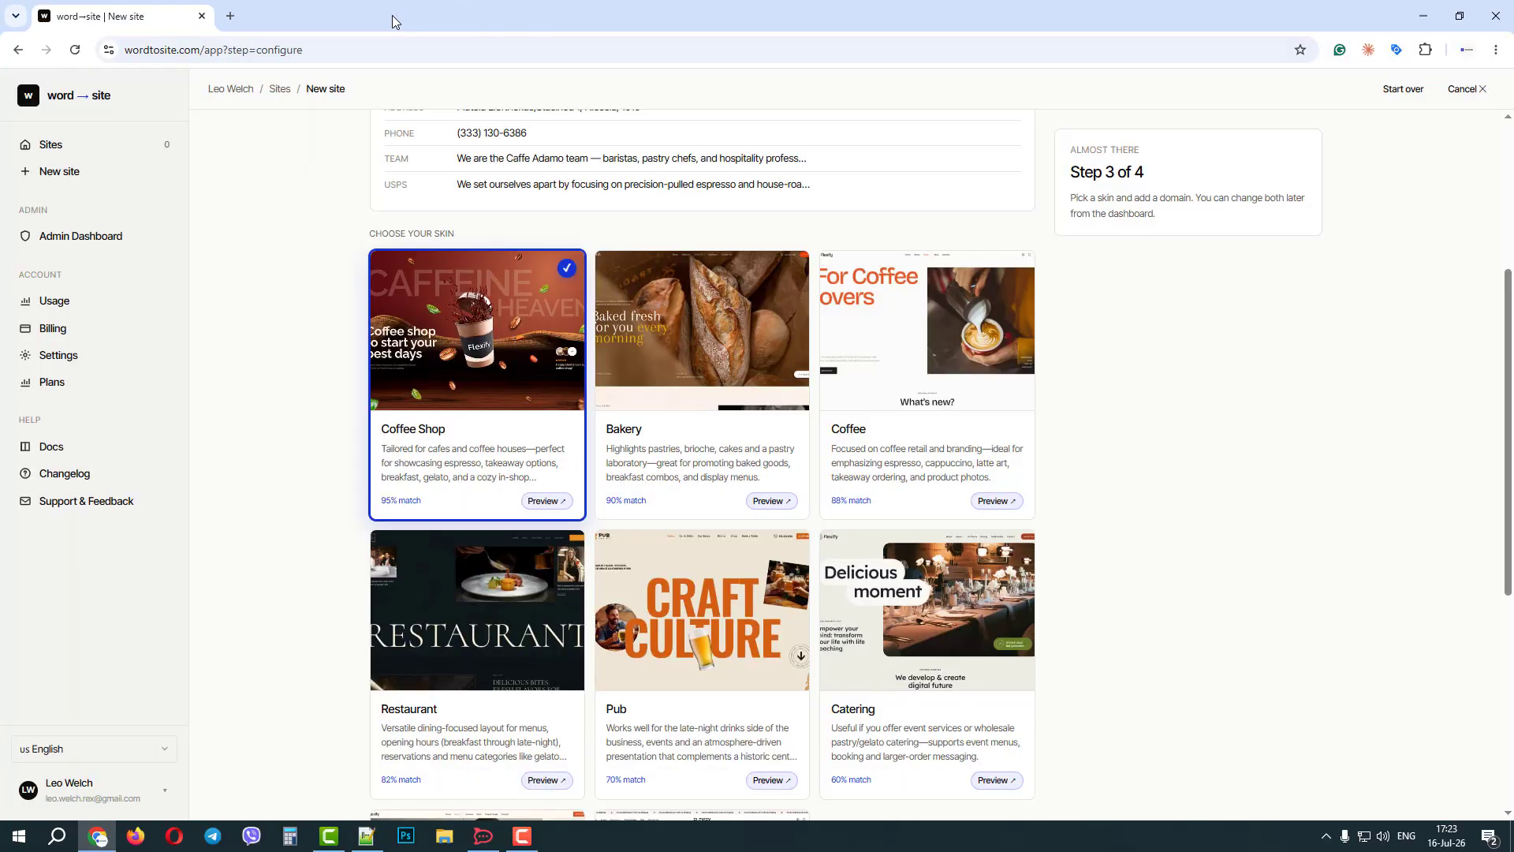
pyautogui.click(919, 383)
# Open the full skin library and search it for "baker".
pyautogui.scroll(-6, 1163, 414)
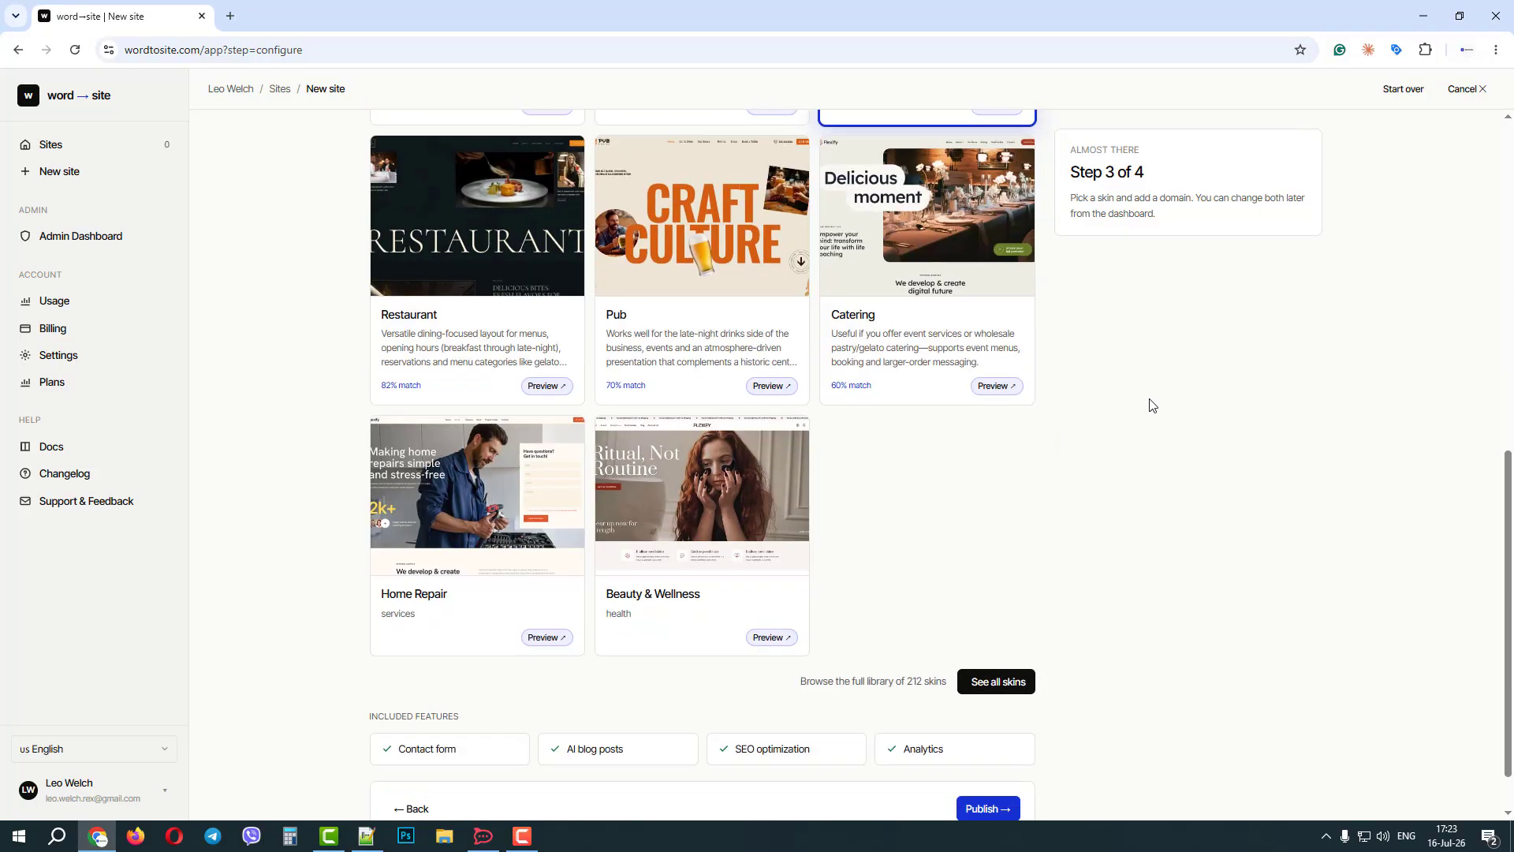
pyautogui.click(996, 623)
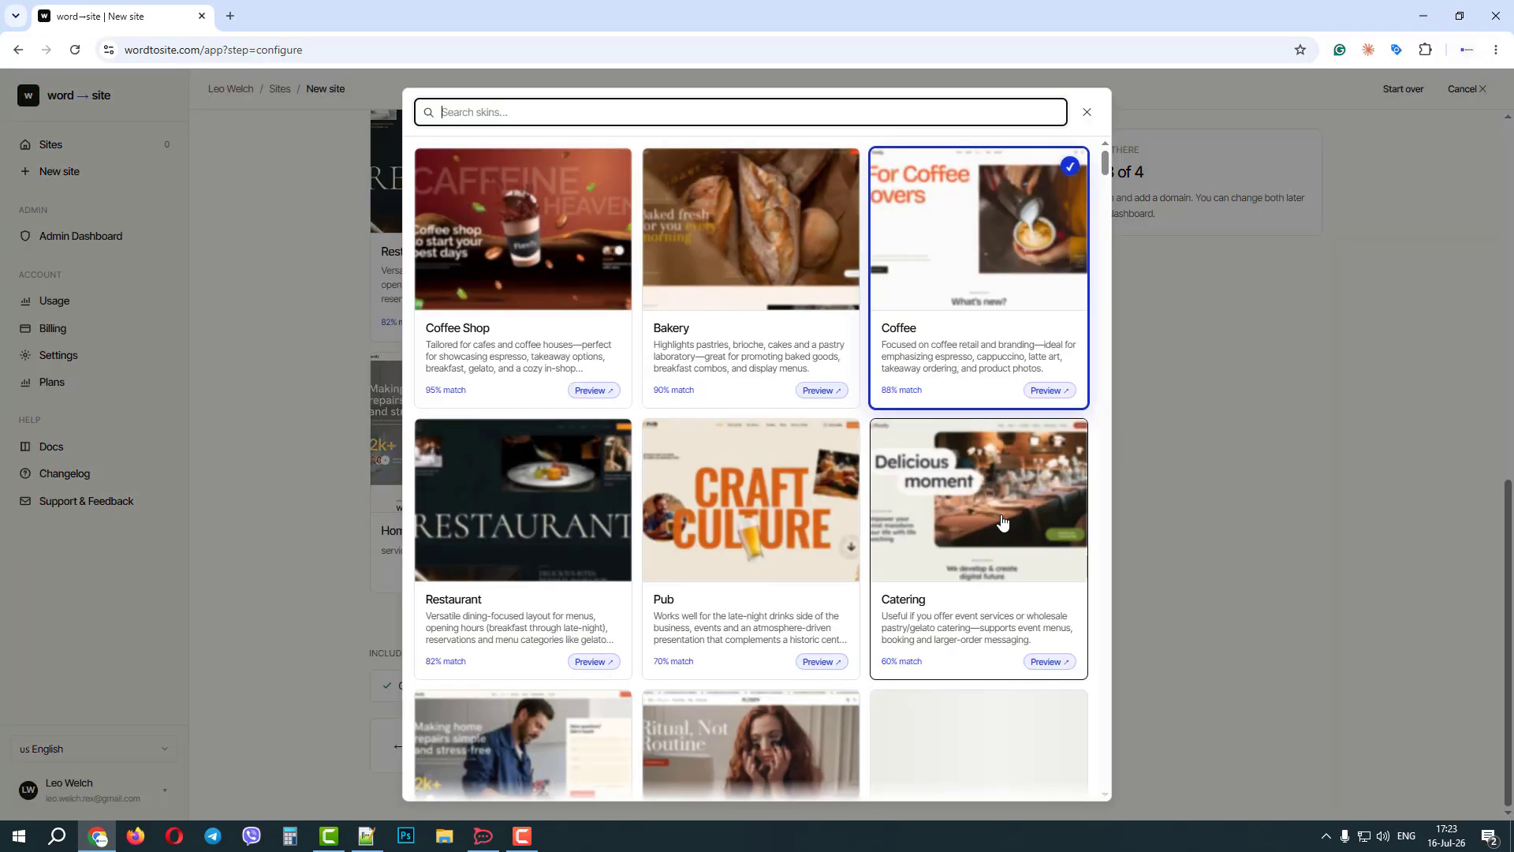
pyautogui.moveTo(1106, 173); pyautogui.dragTo(1106, 134)
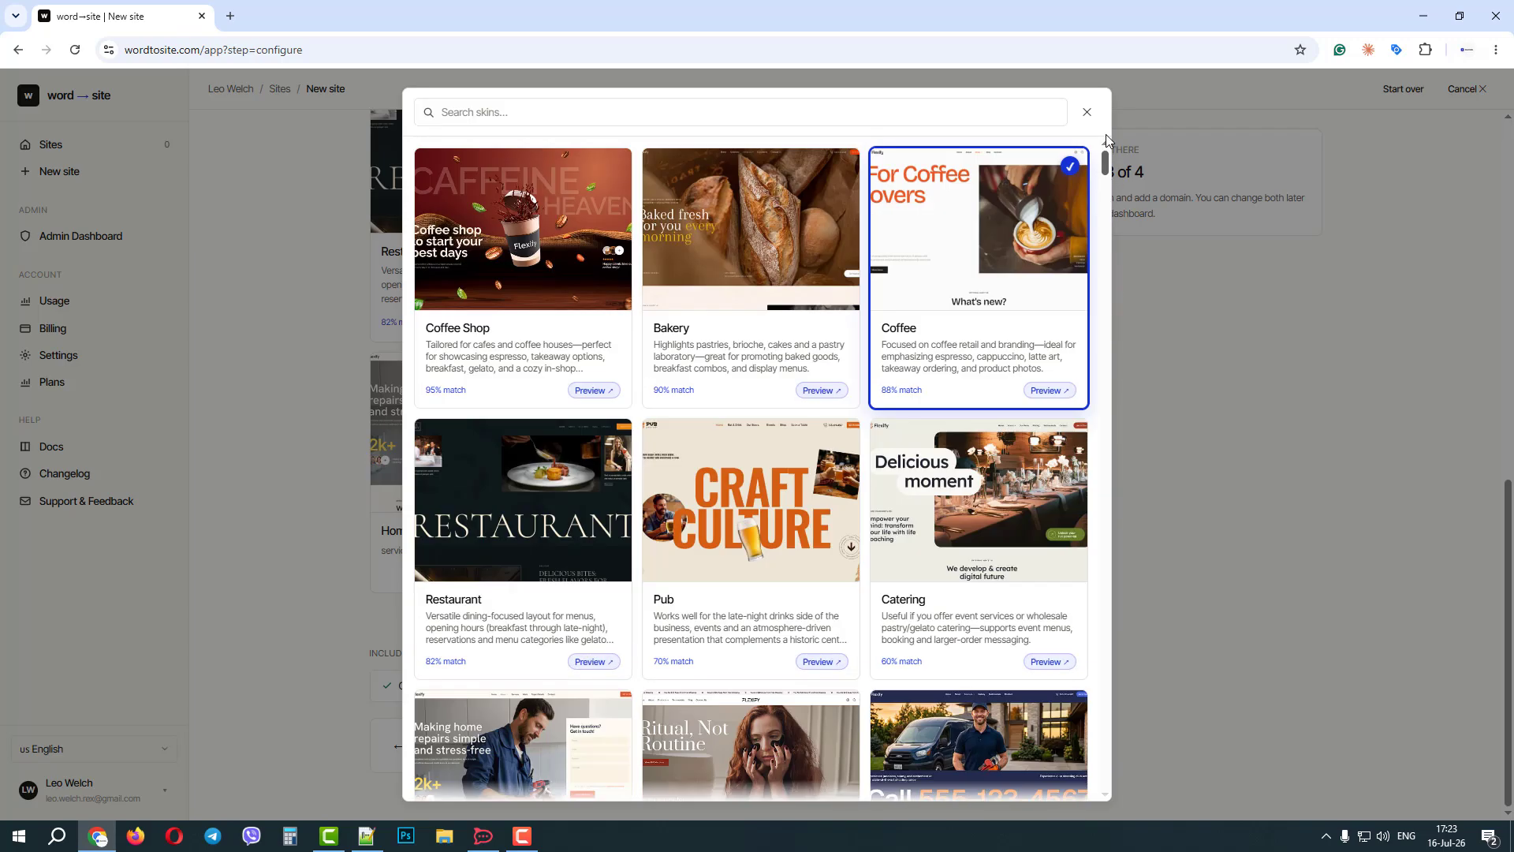
pyautogui.click(605, 113)
pyautogui.write('baker')
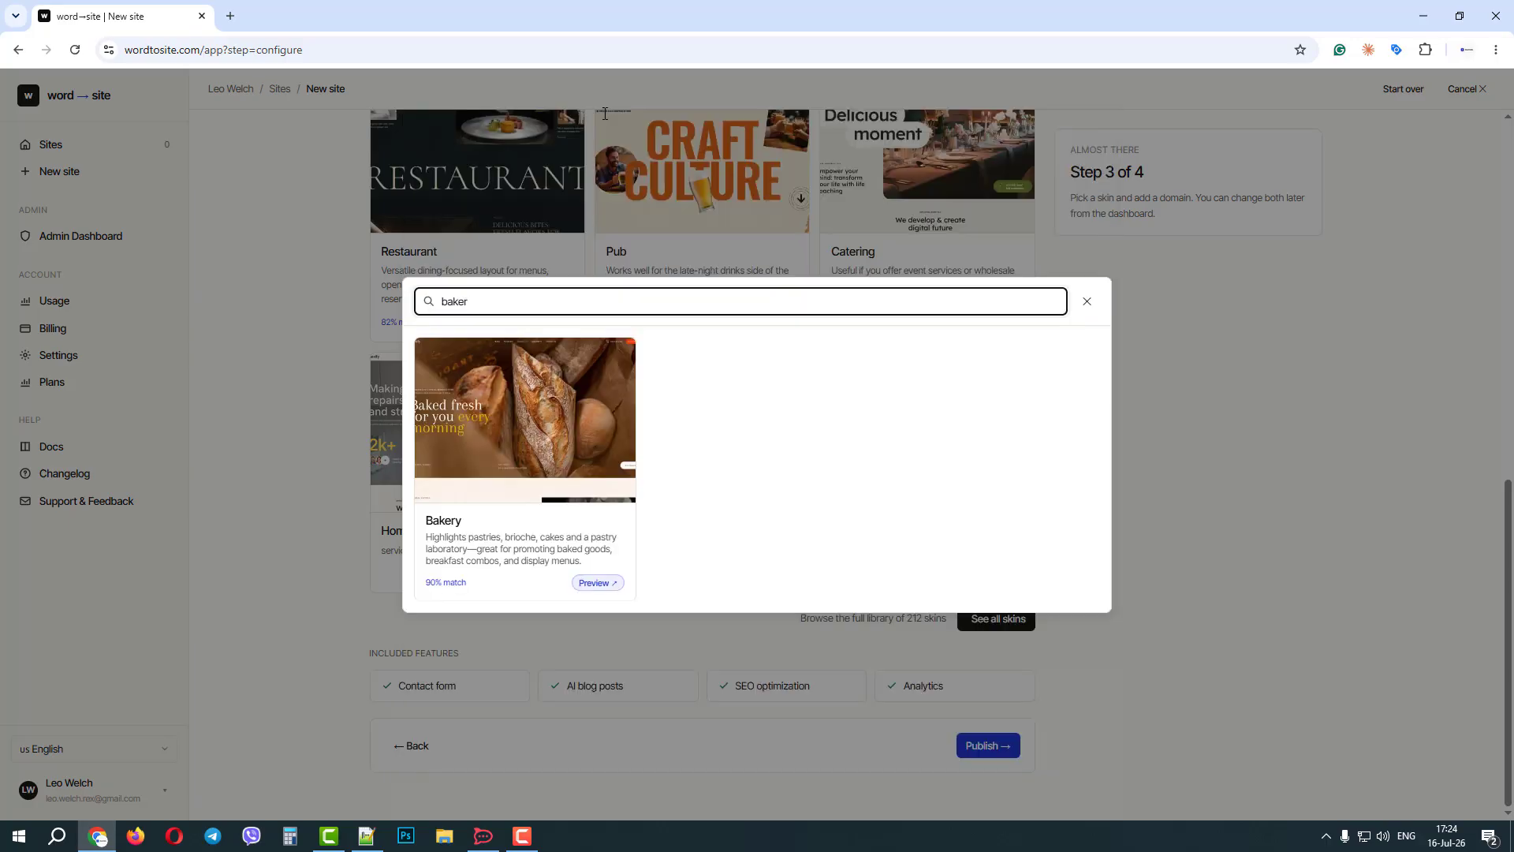
# Search the skin library for "auto" instead, look through the matching skins and close the library.
pyautogui.hotkey('ctrl', 'a')
pyautogui.press('BackSpace')
pyautogui.write('auto')
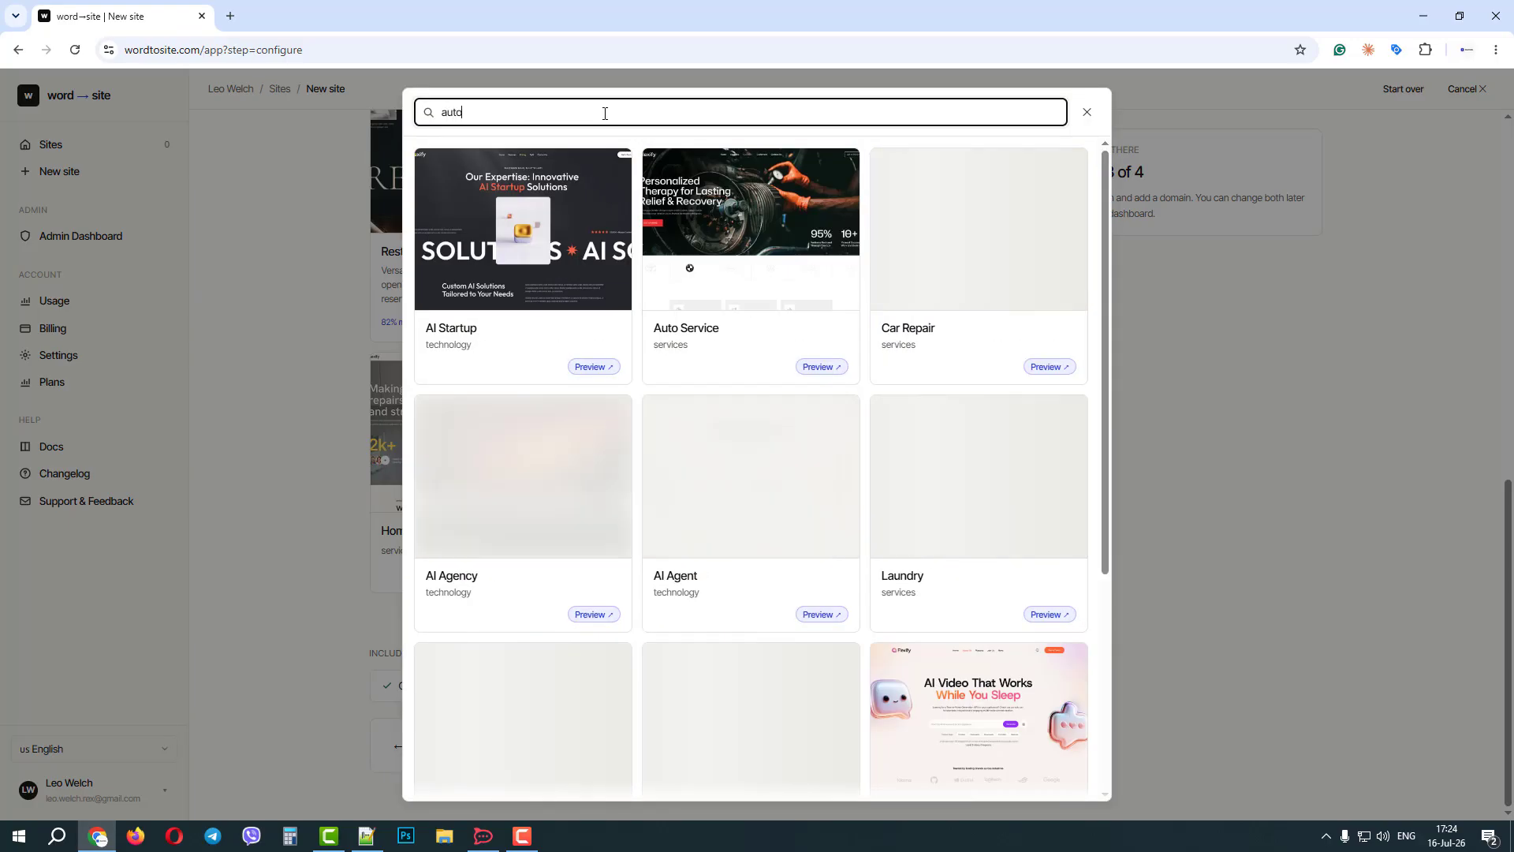
pyautogui.scroll(-3, 785, 317)
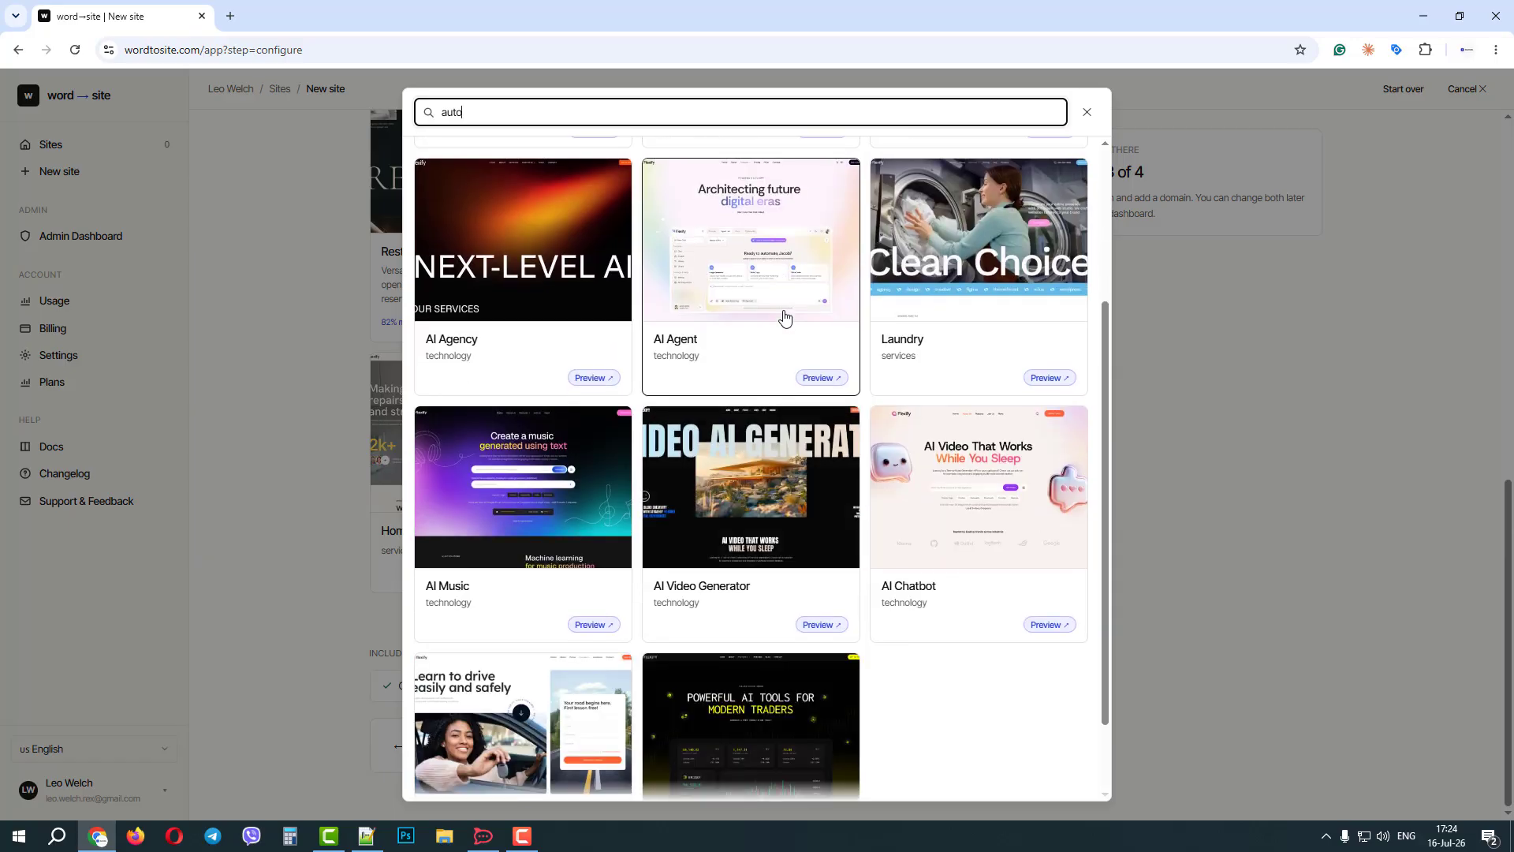
pyautogui.scroll(-2, 785, 317)
pyautogui.scroll(5, 796, 300)
pyautogui.click(1087, 112)
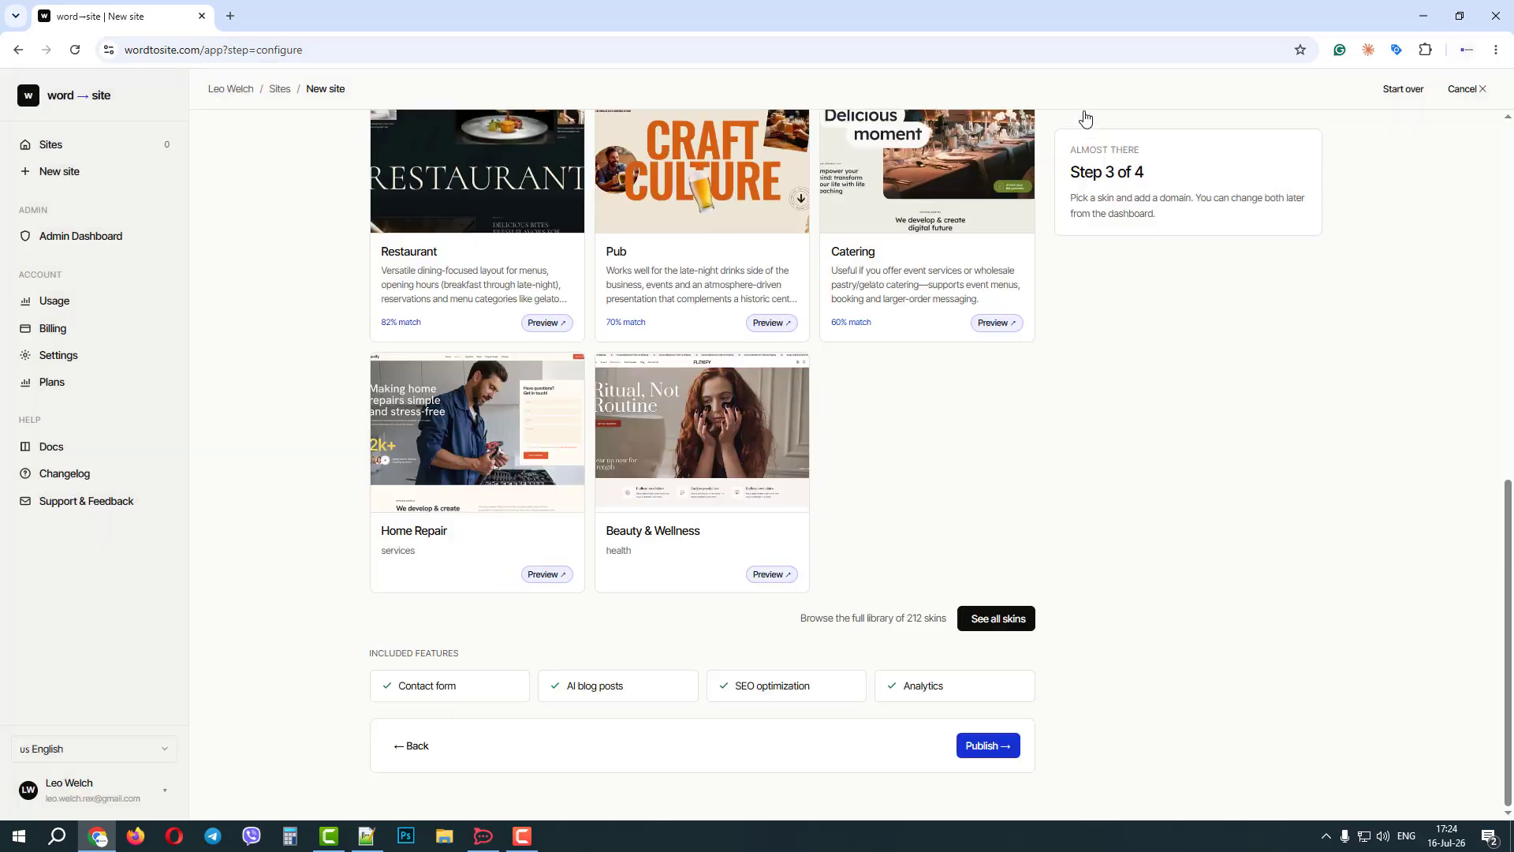
# Publish the website with the Coffee skin and reveal its site credentials and magic login.
pyautogui.click(991, 749)
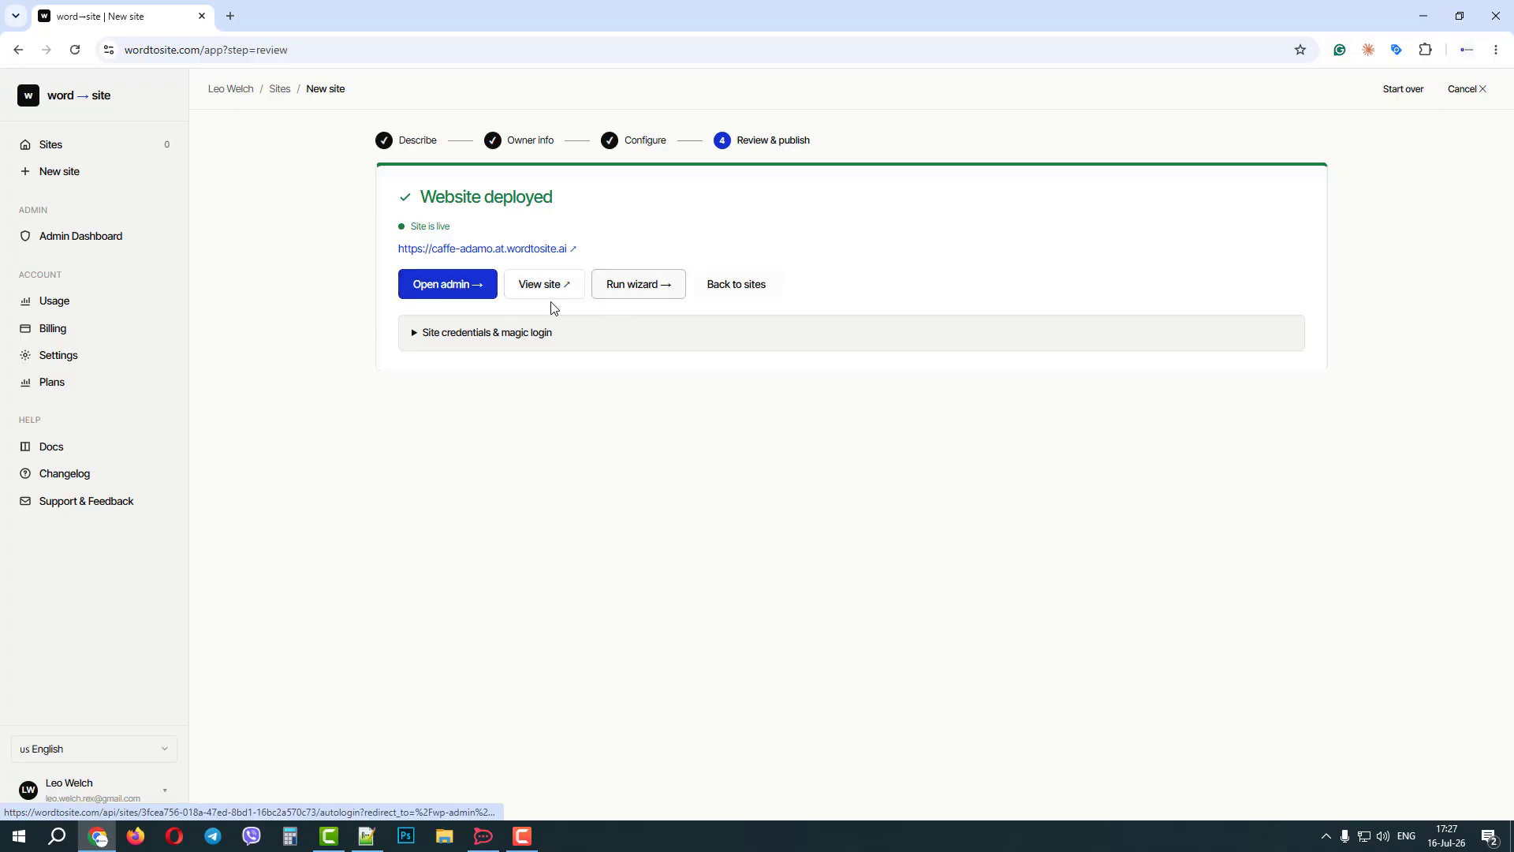
pyautogui.click(501, 333)
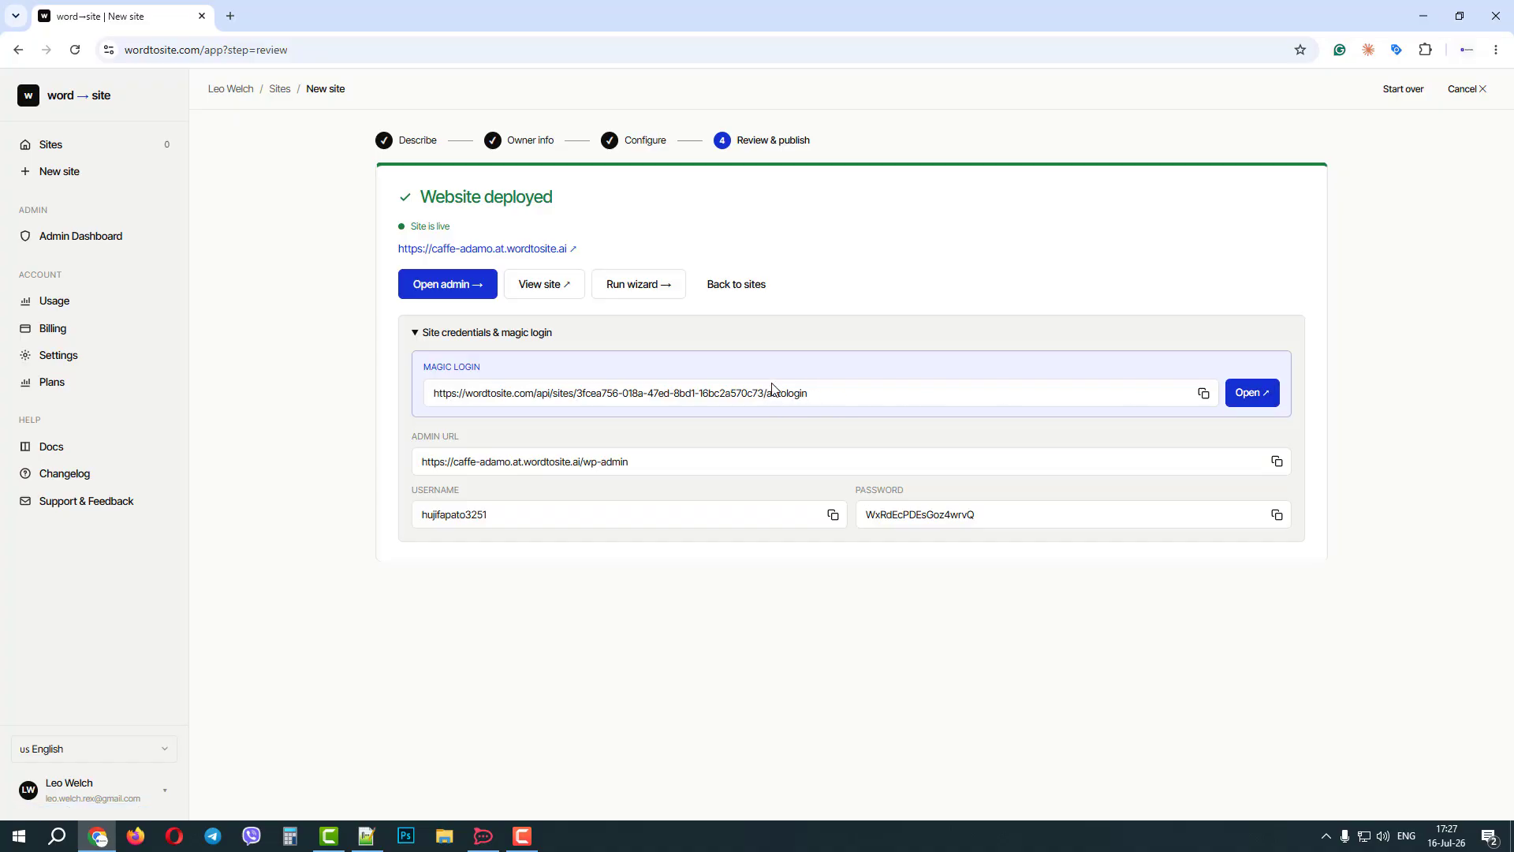
# Return to the sites overview and check in Billing how many live sites the plan includes.
pyautogui.click(727, 288)
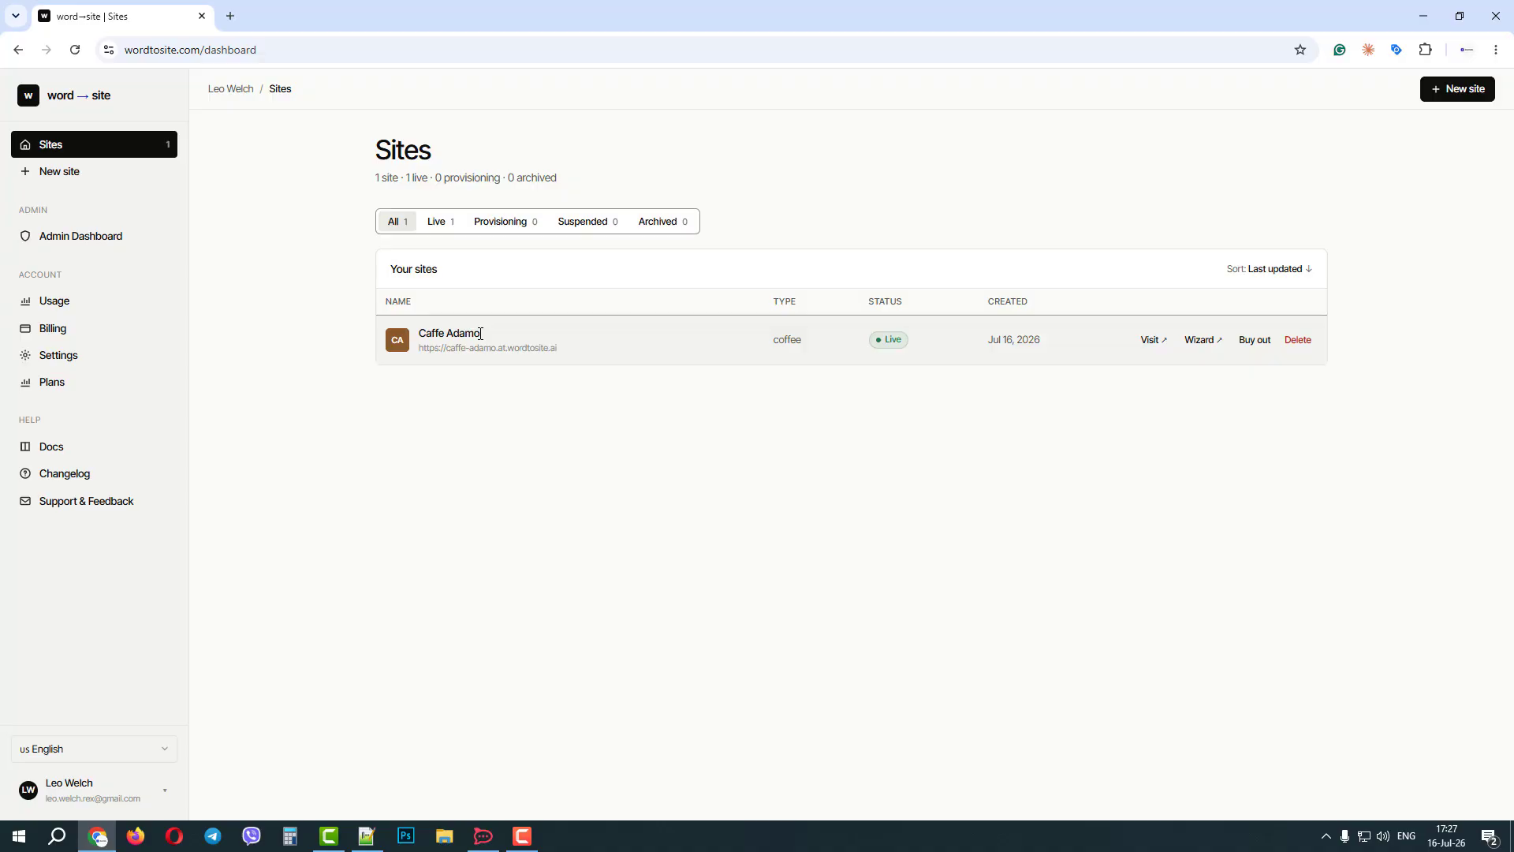
pyautogui.click(76, 331)
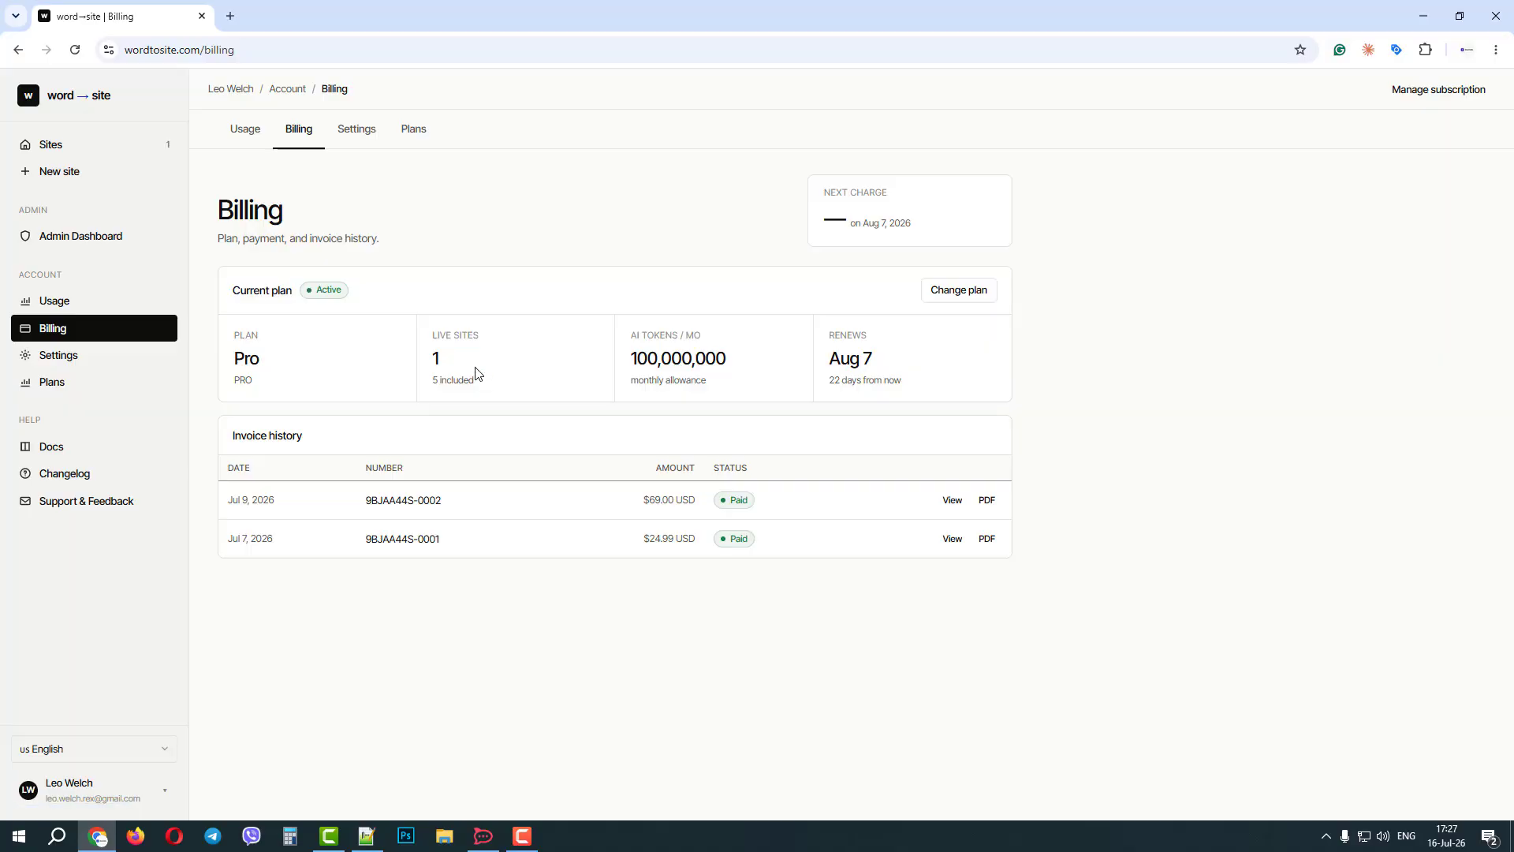
pyautogui.moveTo(480, 385); pyautogui.dragTo(433, 383)
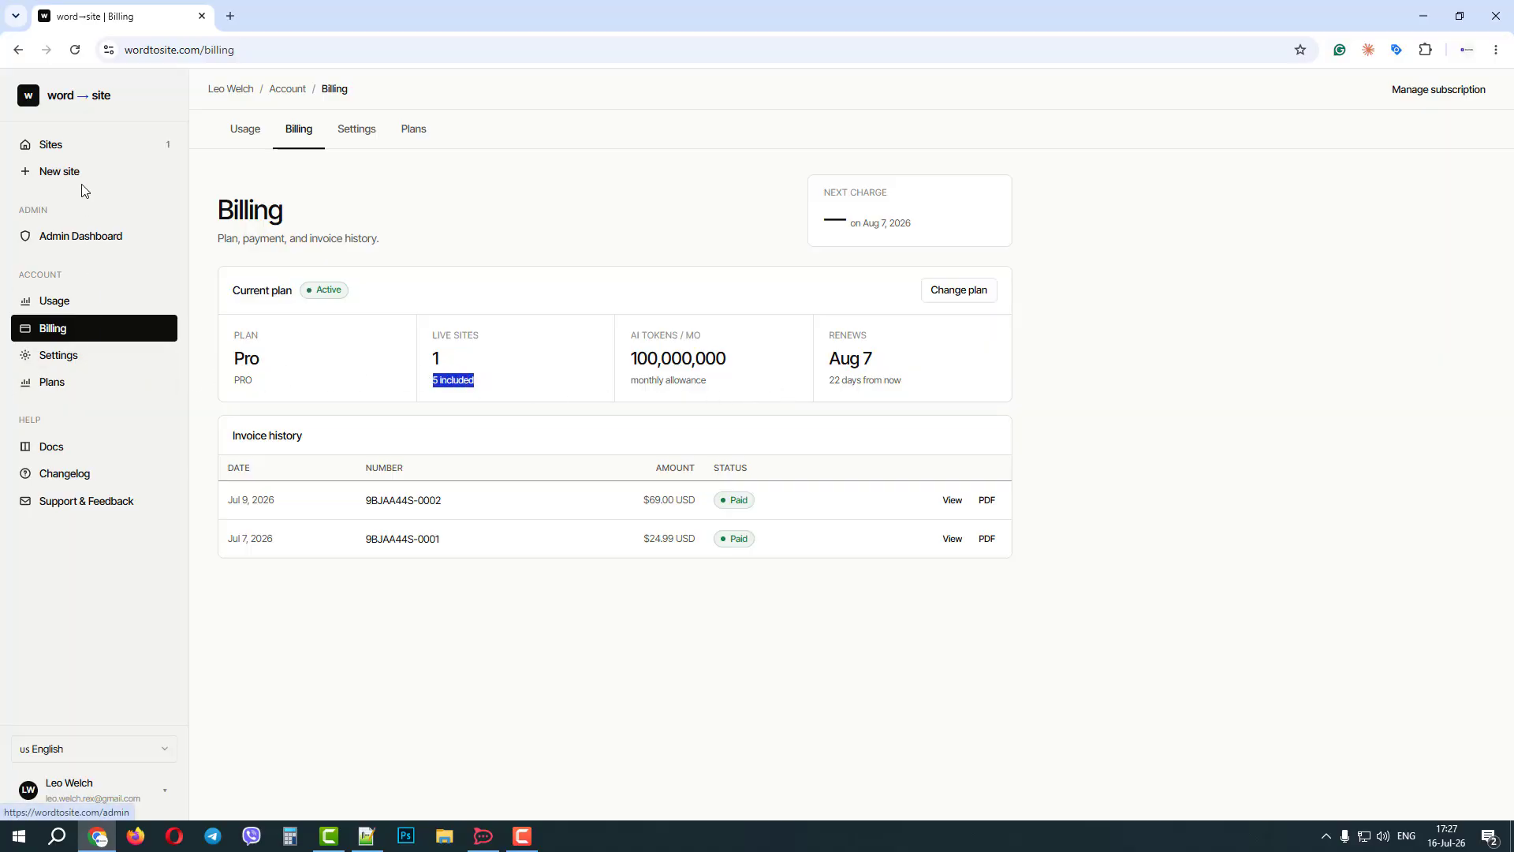
# Open the setup wizard of the Caffe Adamo site from the sites list and restart it from step 1.
pyautogui.click(75, 147)
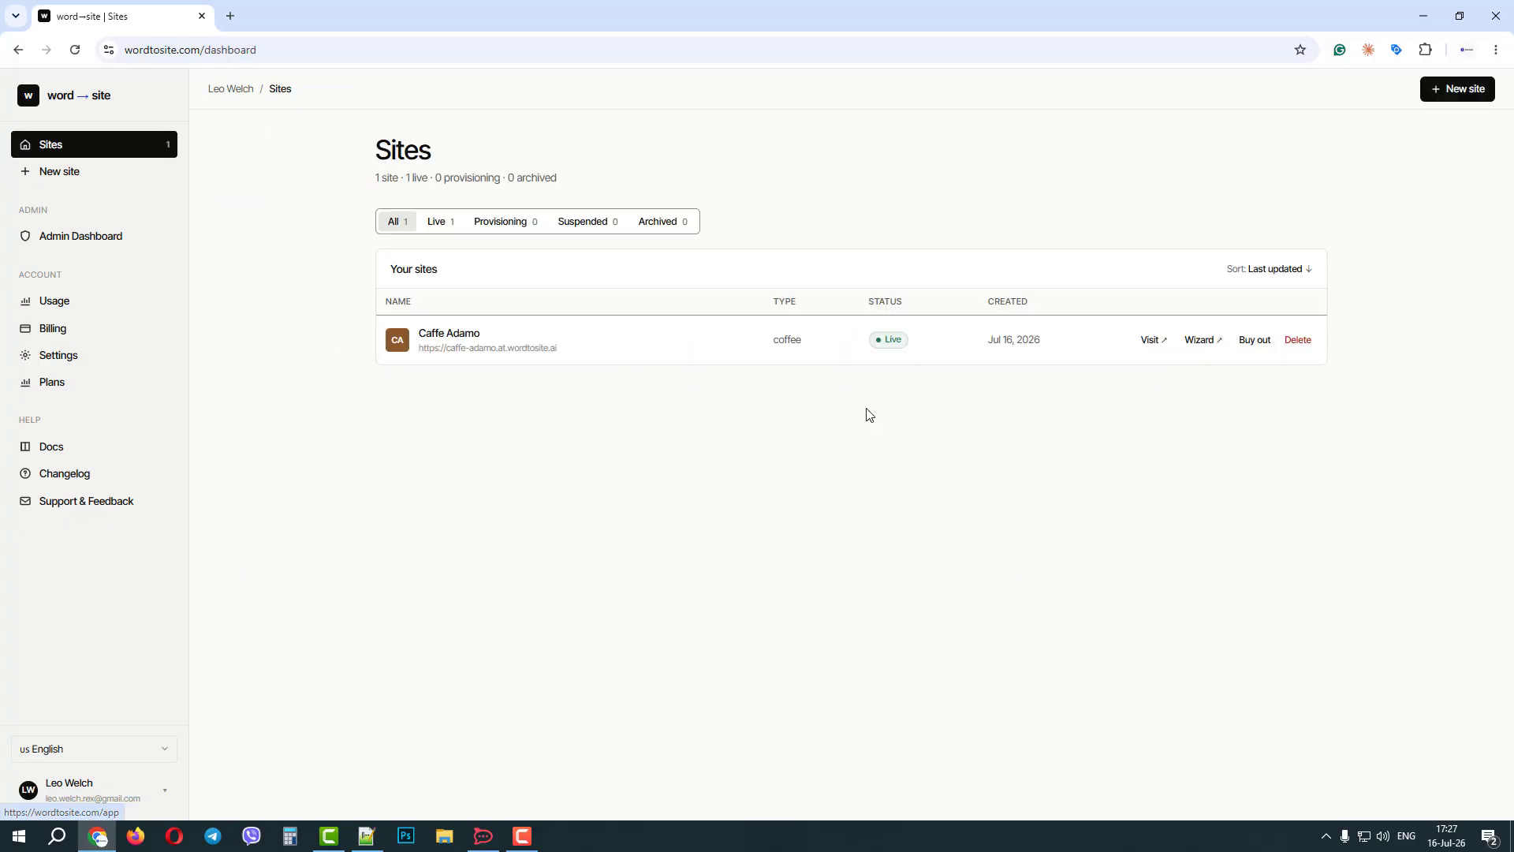
pyautogui.click(1203, 347)
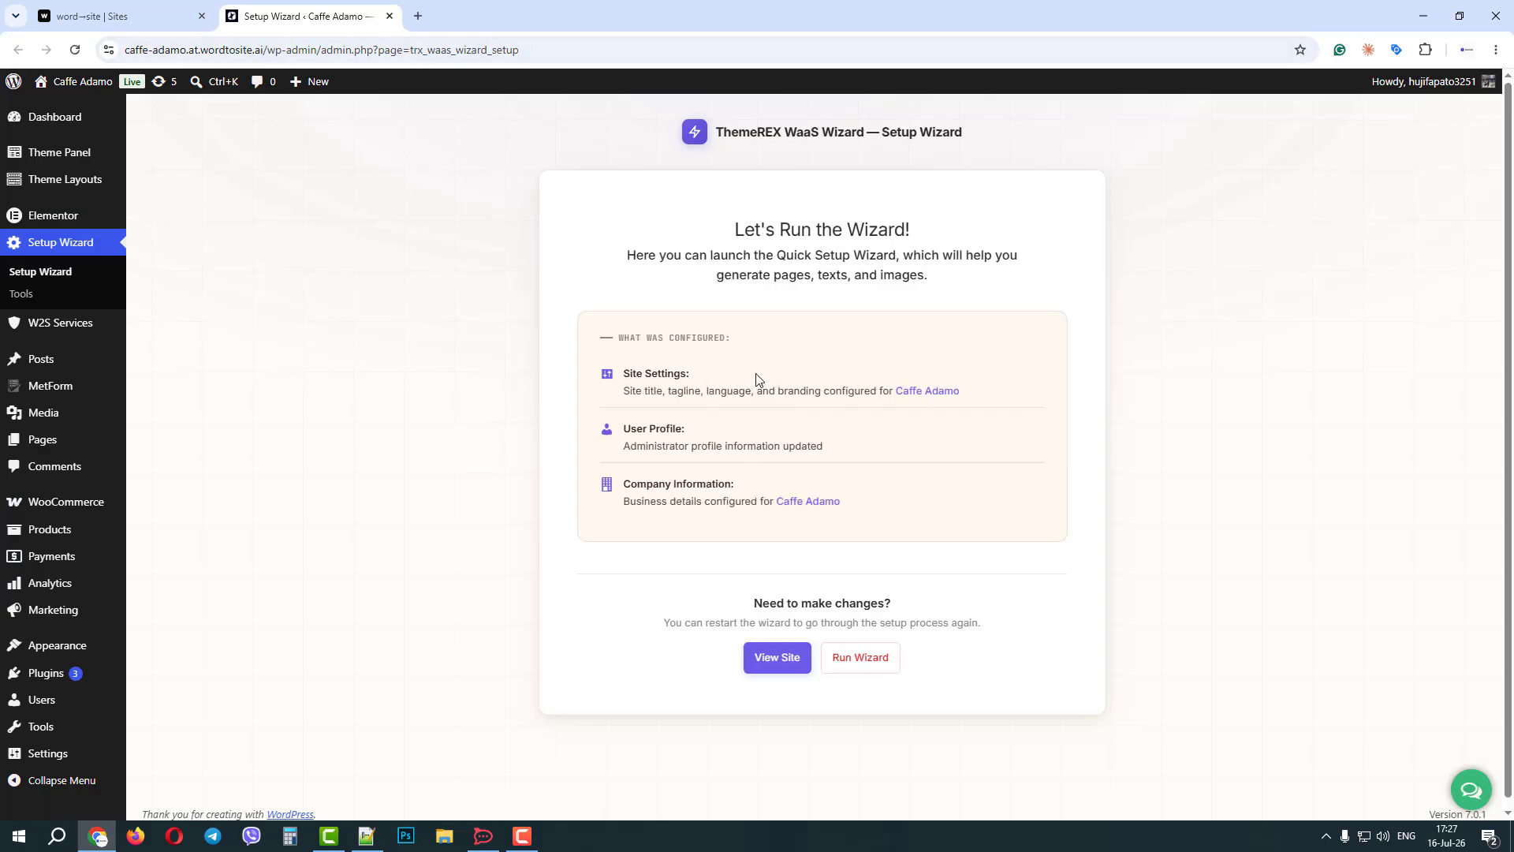
pyautogui.click(860, 665)
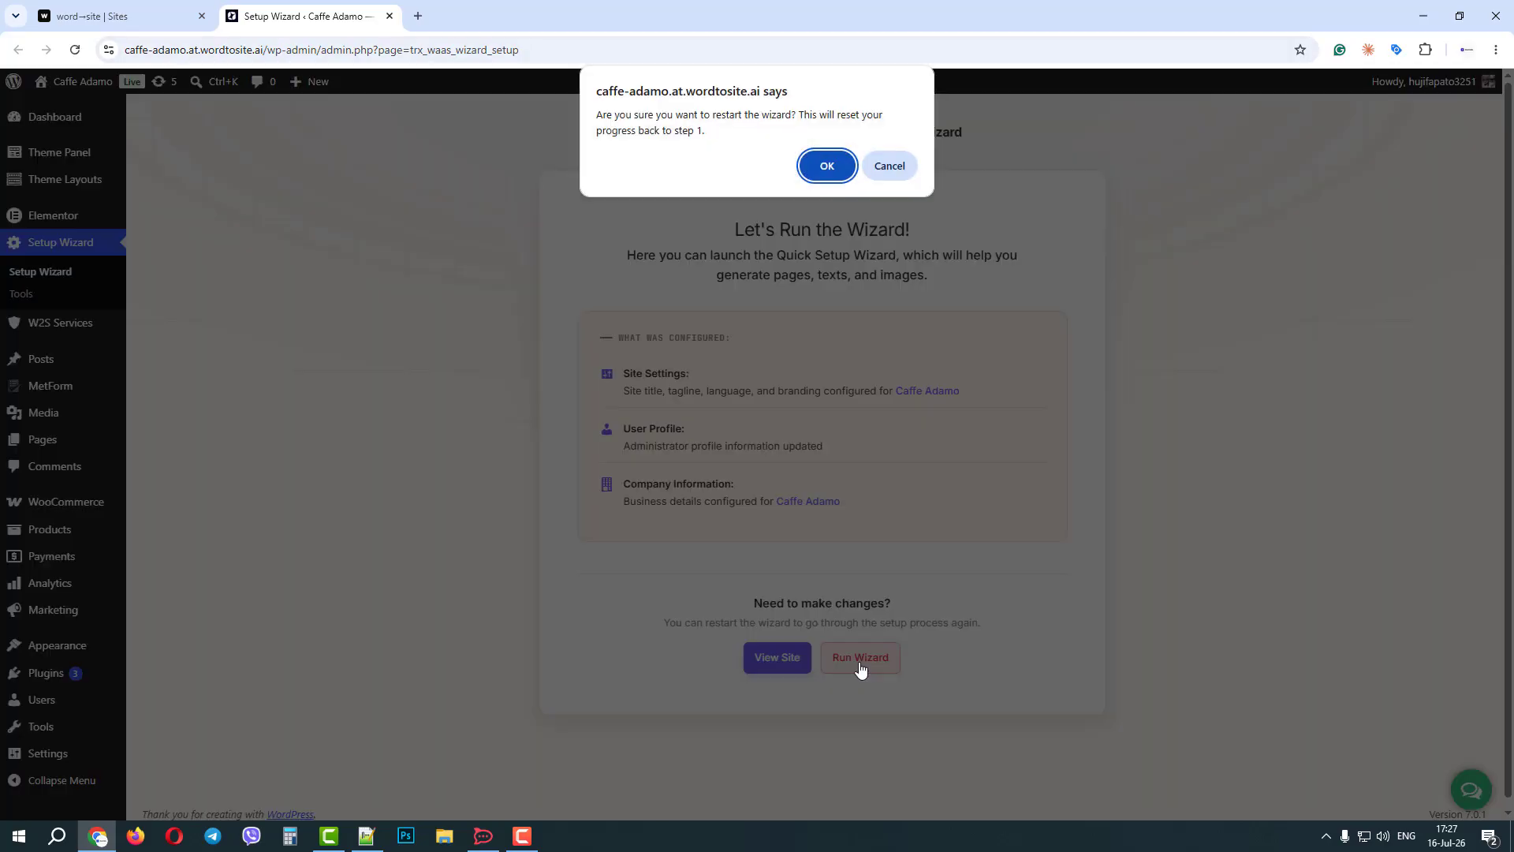
pyautogui.click(828, 167)
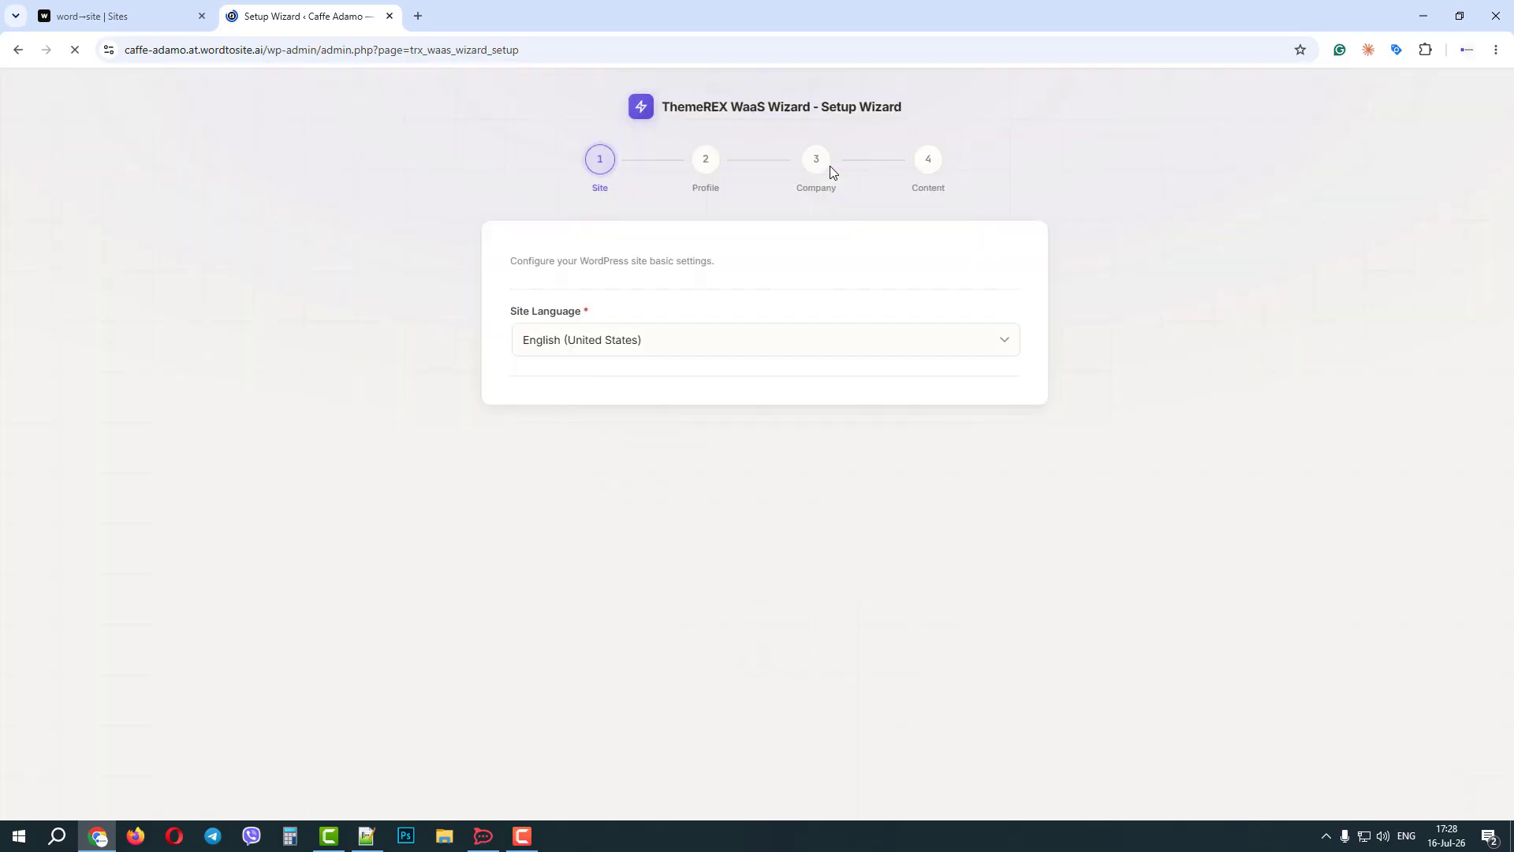
# Keep English (United States) and the prefilled site title and tagline, and continue to the wizard's Profile step.
pyautogui.click(650, 340)
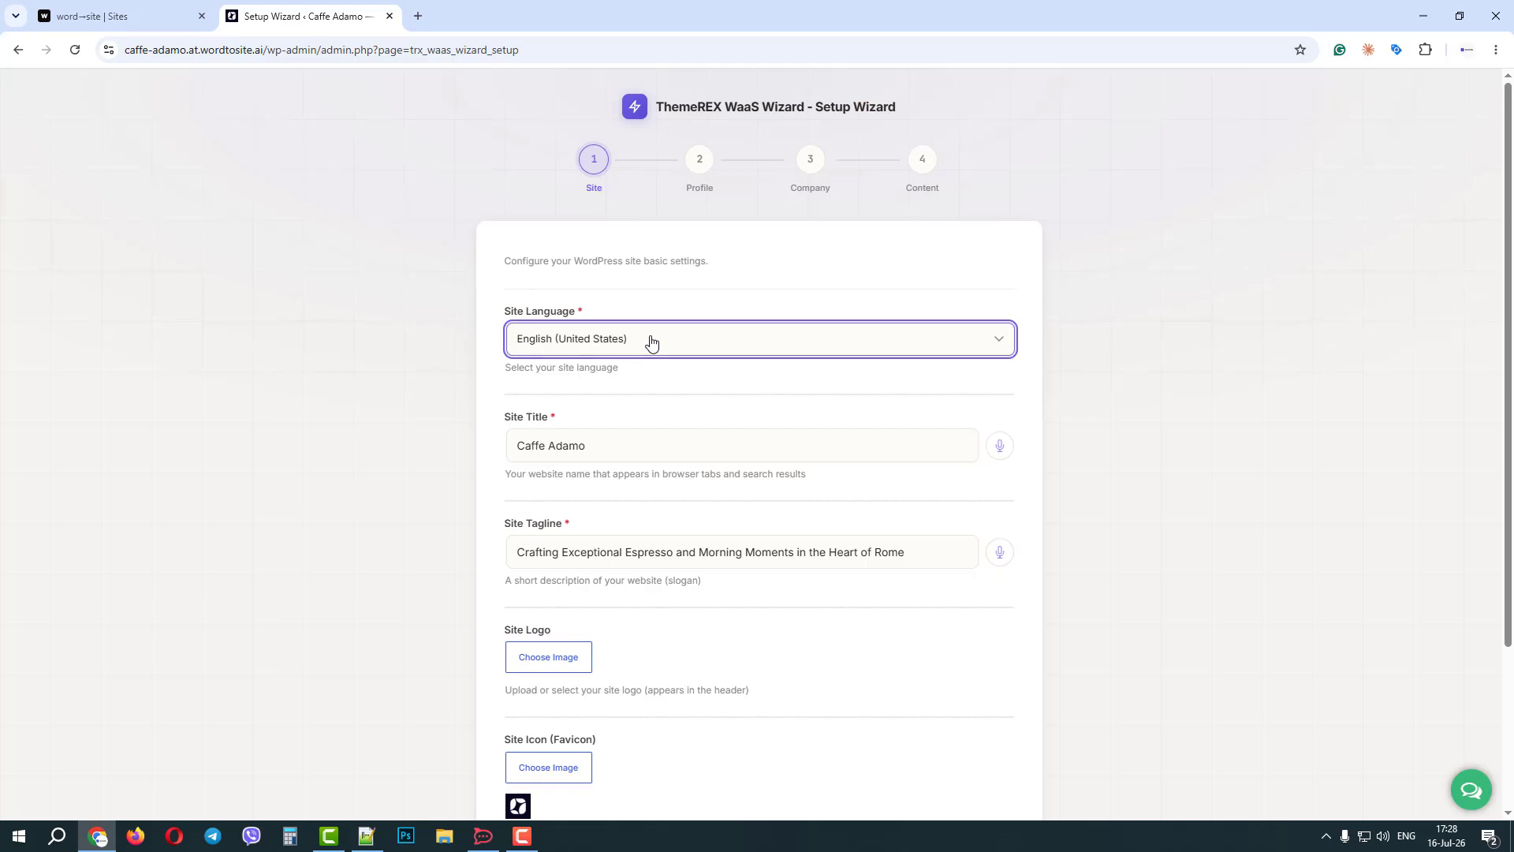
pyautogui.click(651, 341)
pyautogui.scroll(-2, 651, 341)
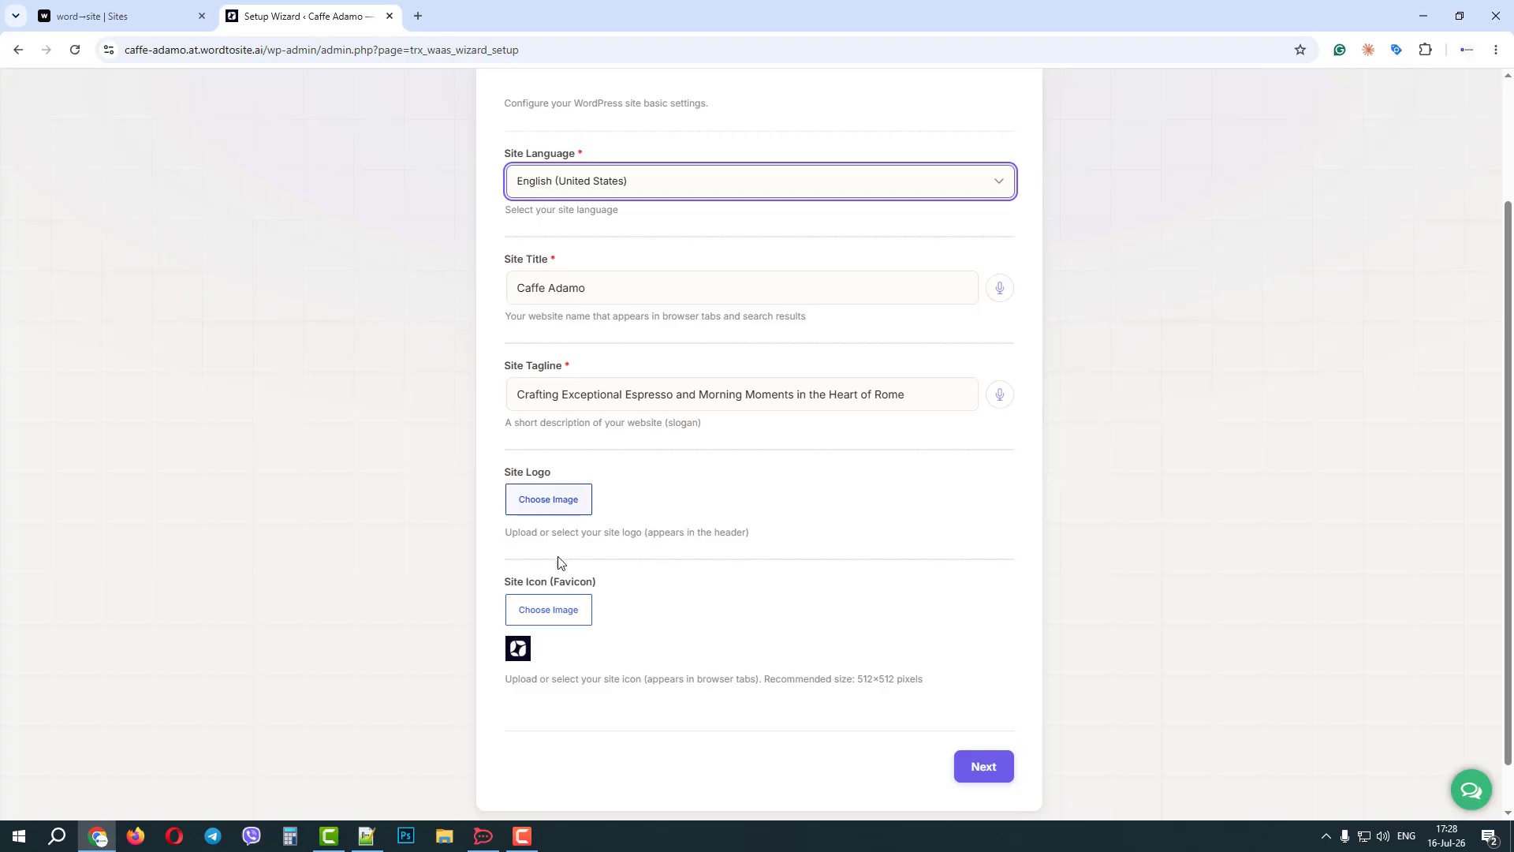
pyautogui.click(982, 770)
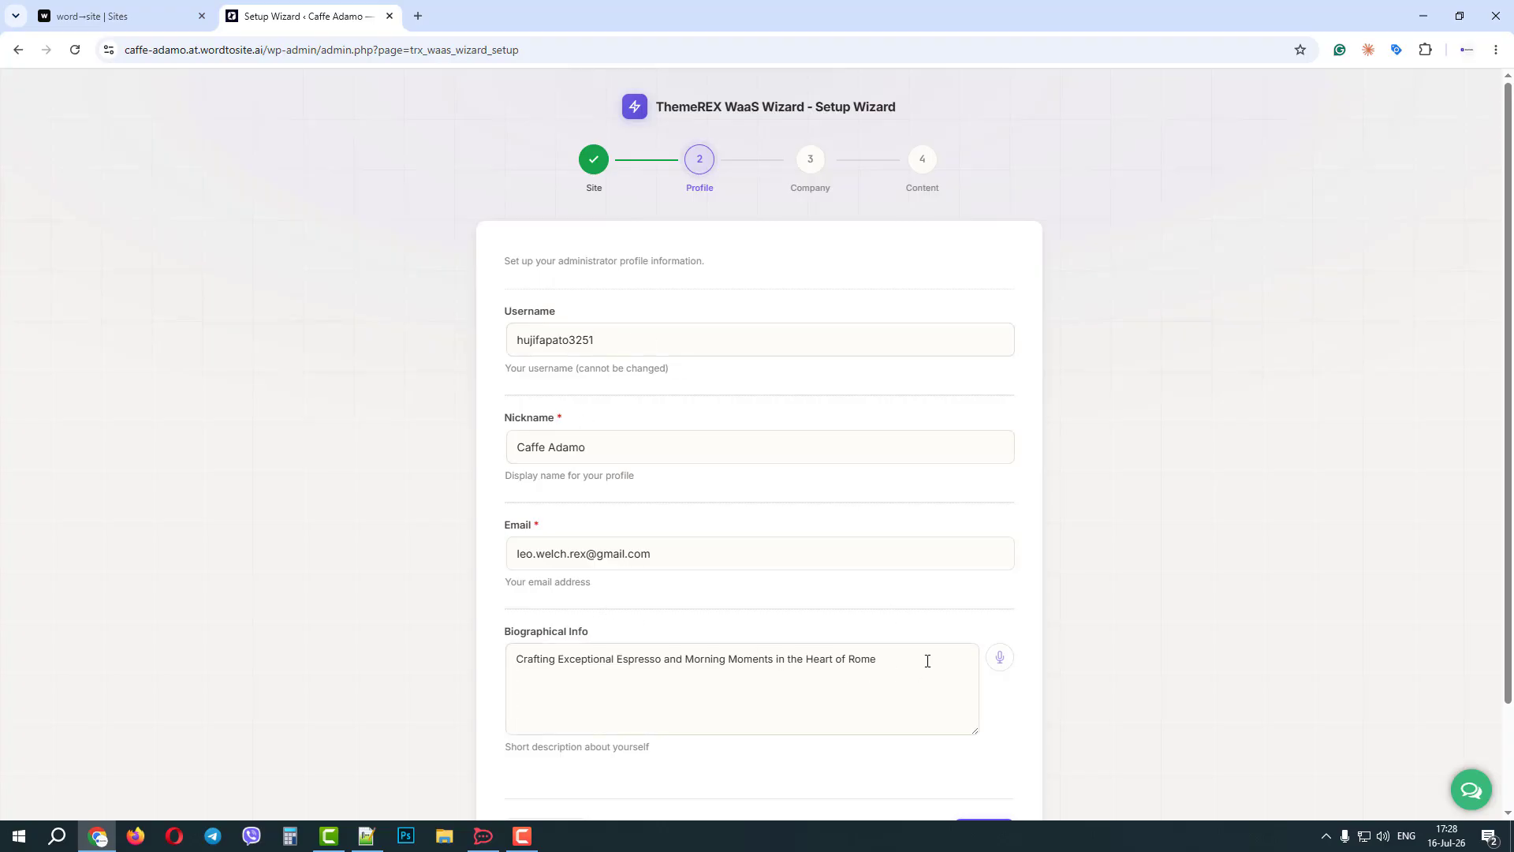
# Keep the prefilled nickname, email and biographical info, and continue to the wizard's Company step.
pyautogui.moveTo(927, 661); pyautogui.dragTo(493, 662)
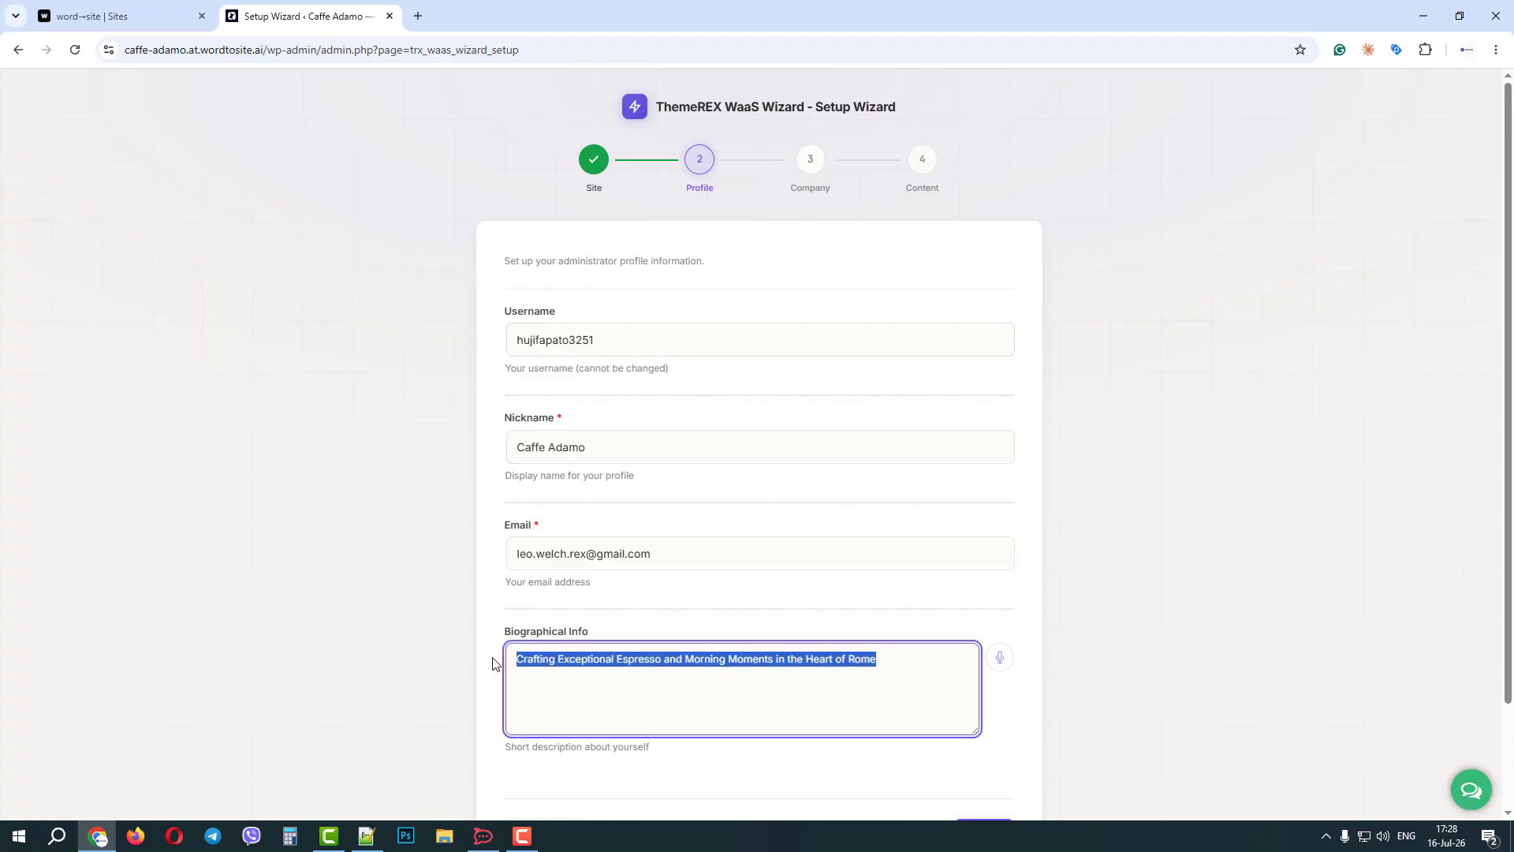
pyautogui.click(789, 566)
pyautogui.scroll(-2, 894, 570)
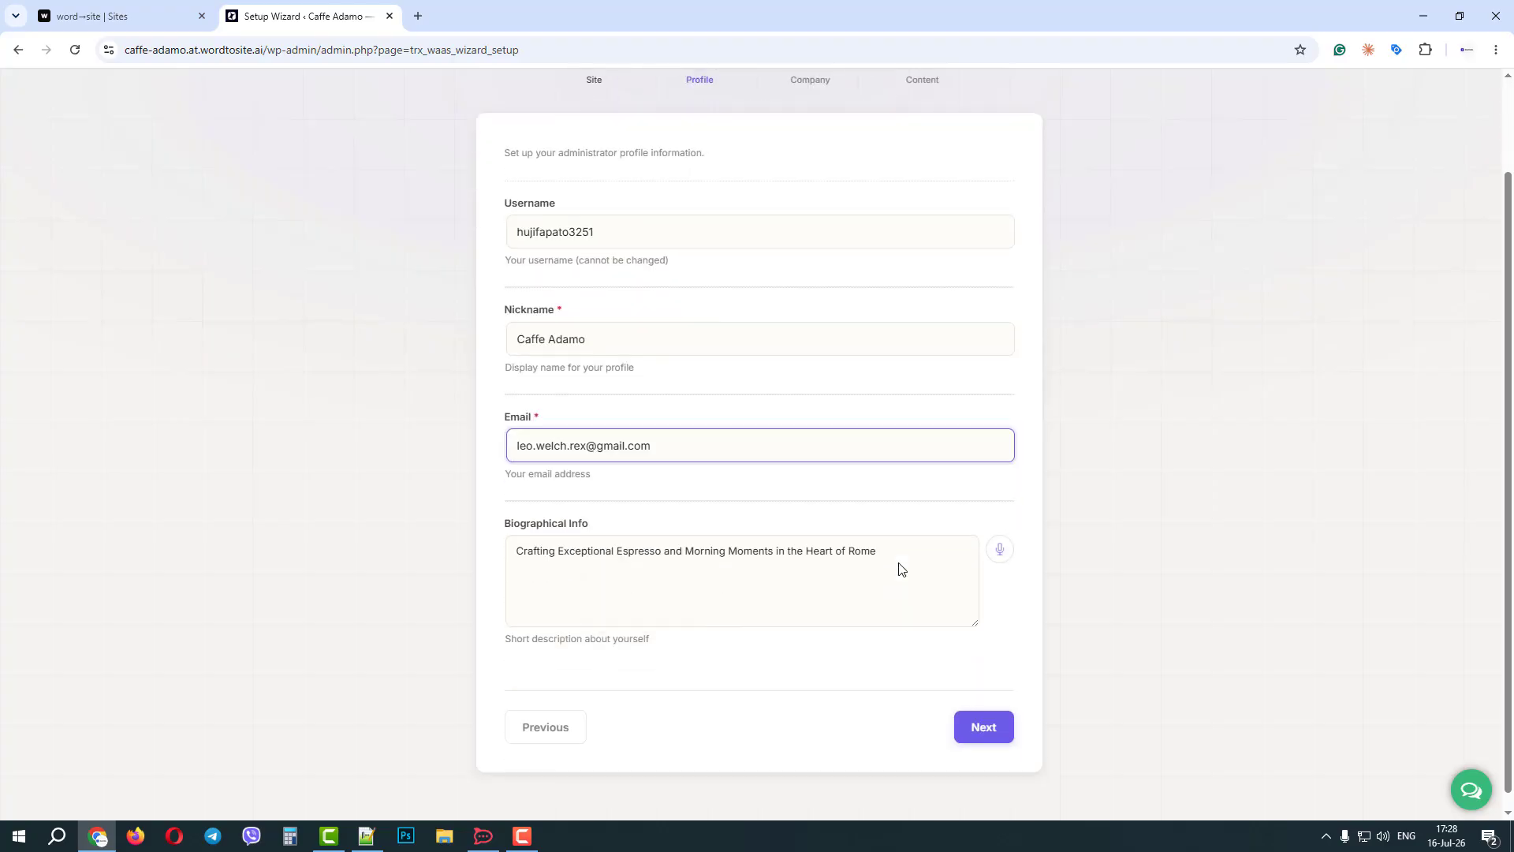
pyautogui.click(981, 714)
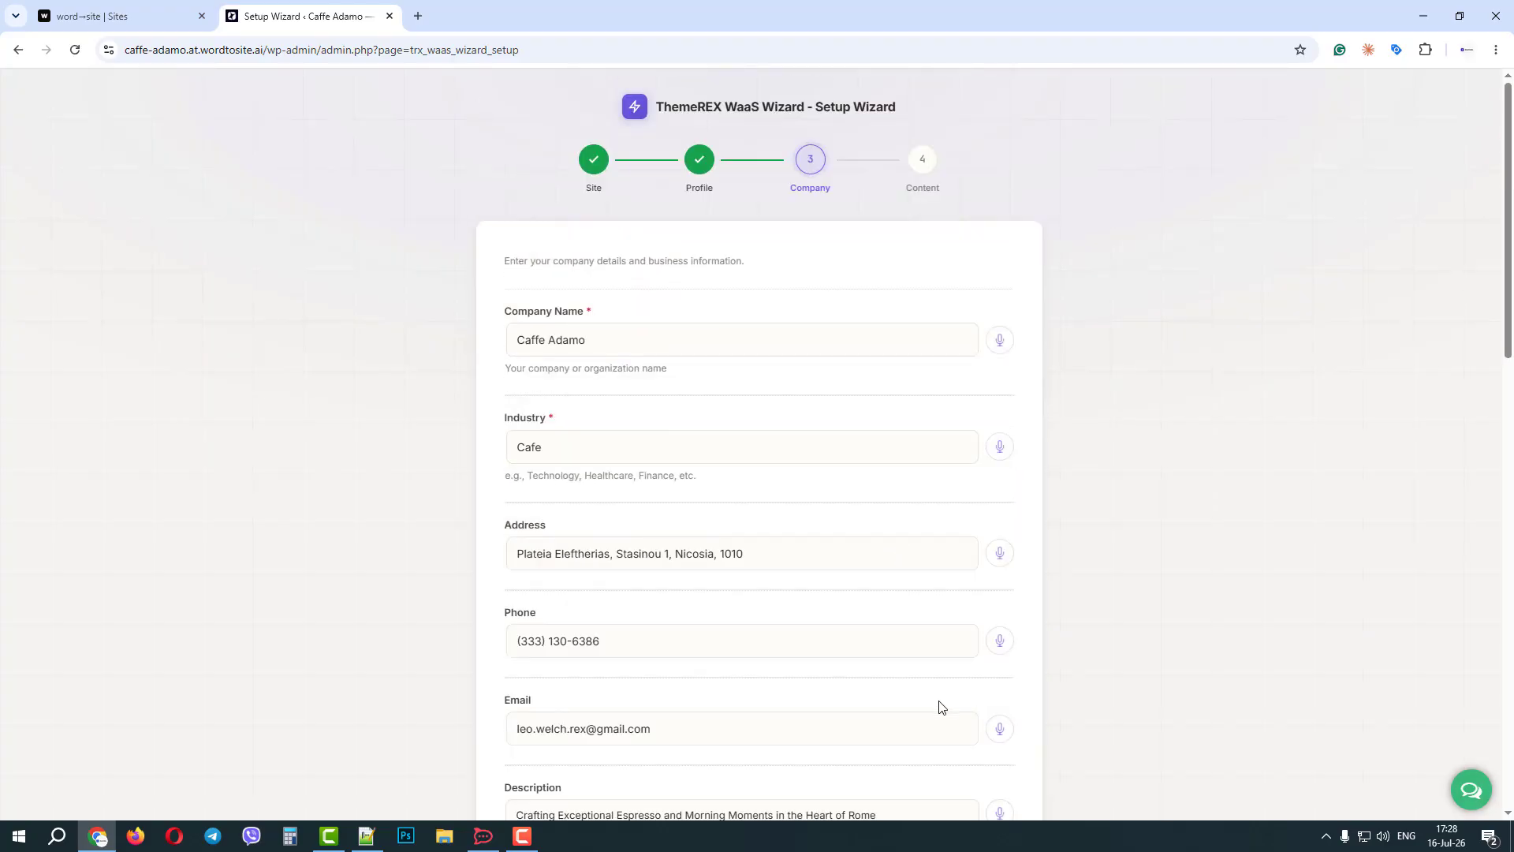
# Dictate the company History by voice, allowing the microphone this time: established in 2000 in Modica Ragusa, Sicilia, moved to Rome in 2010, successful there for 16 years.
pyautogui.scroll(-5, 609, 502)
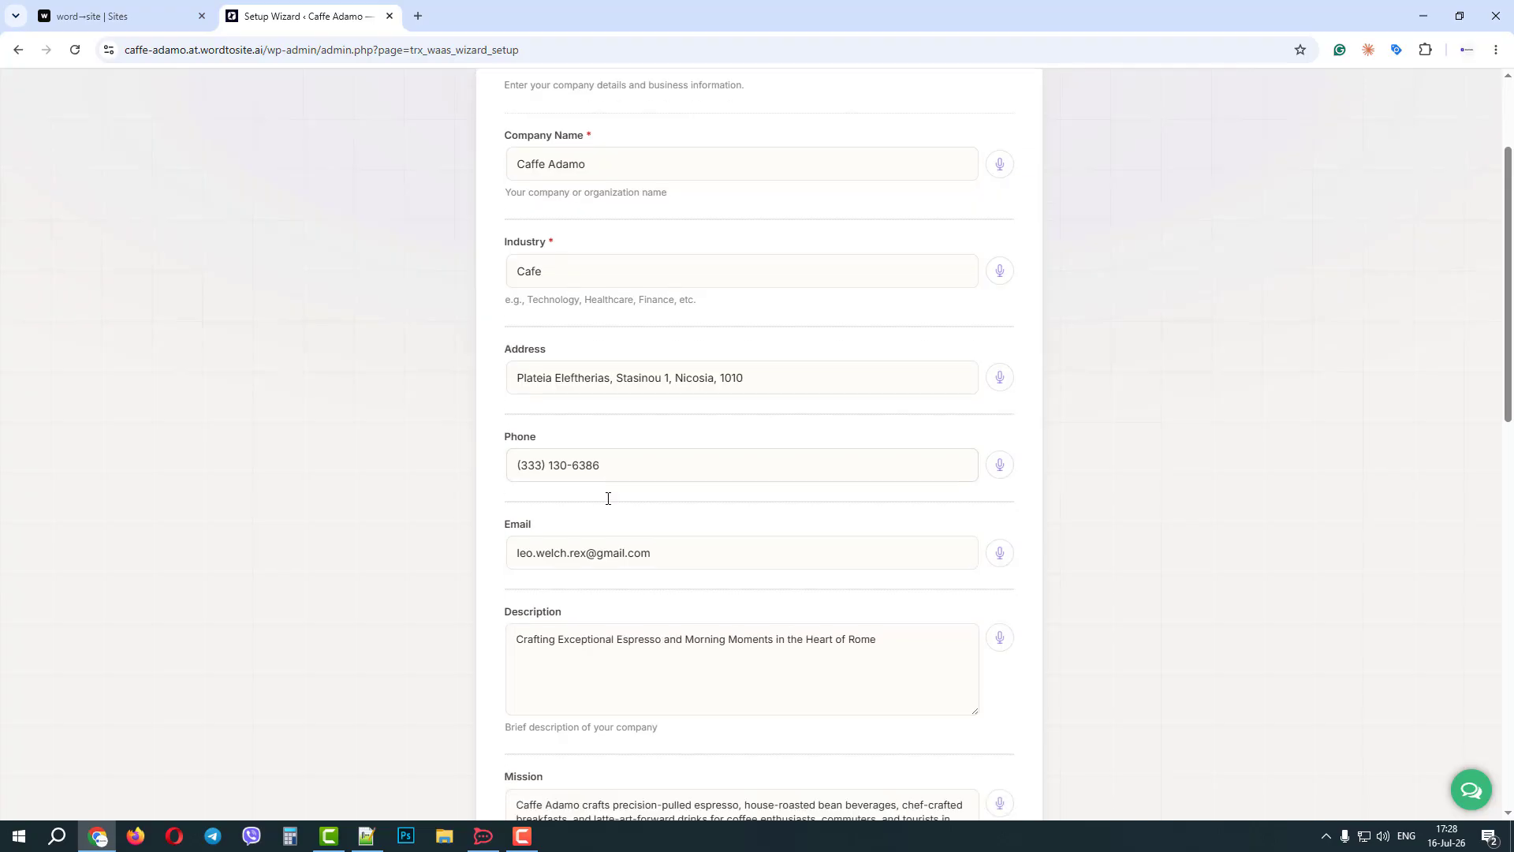
pyautogui.scroll(-3, 566, 591)
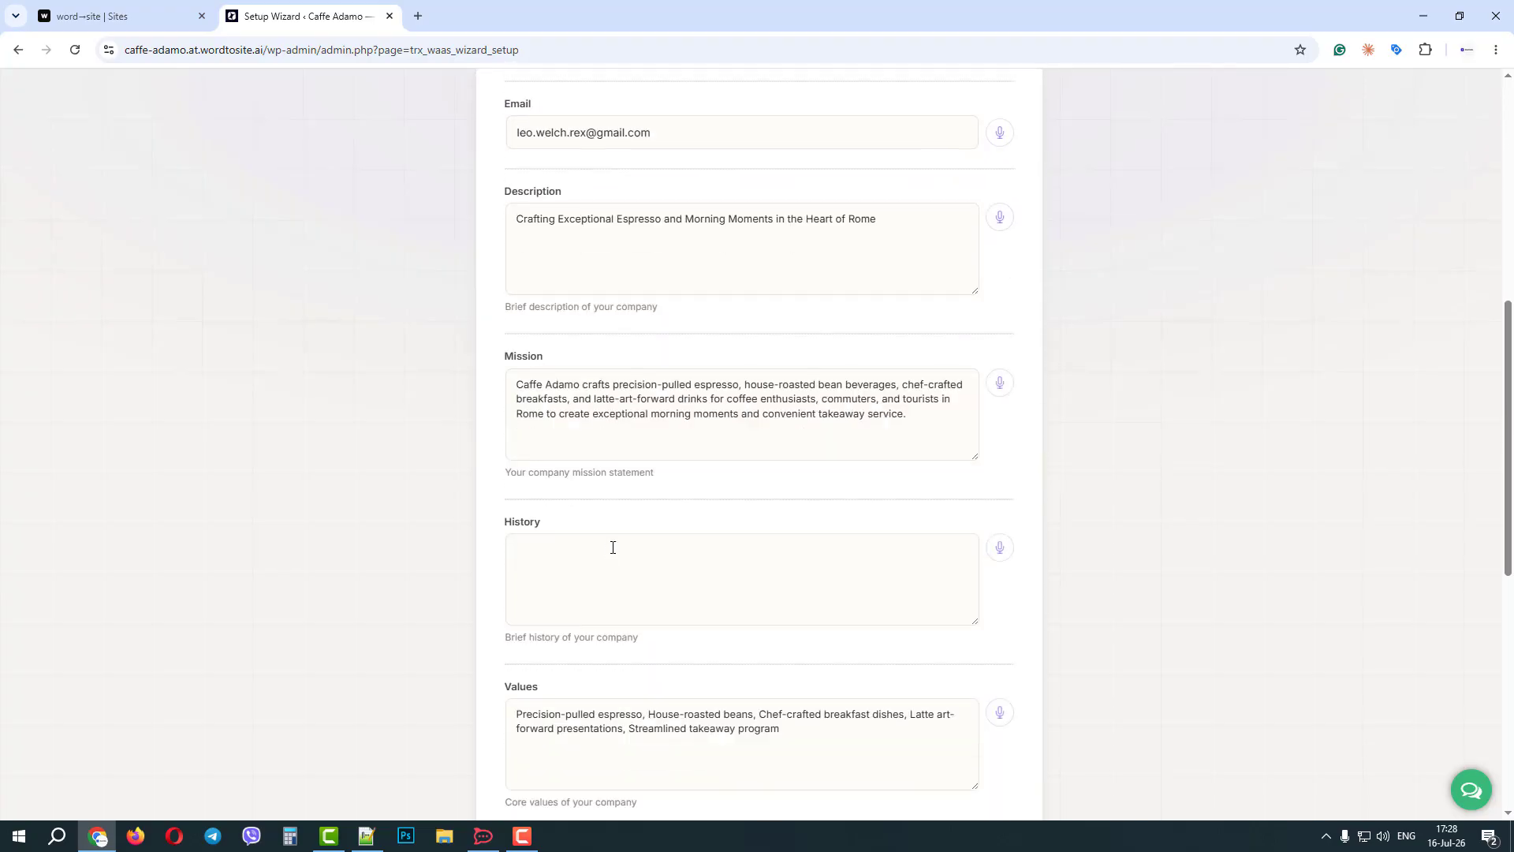
pyautogui.click(811, 530)
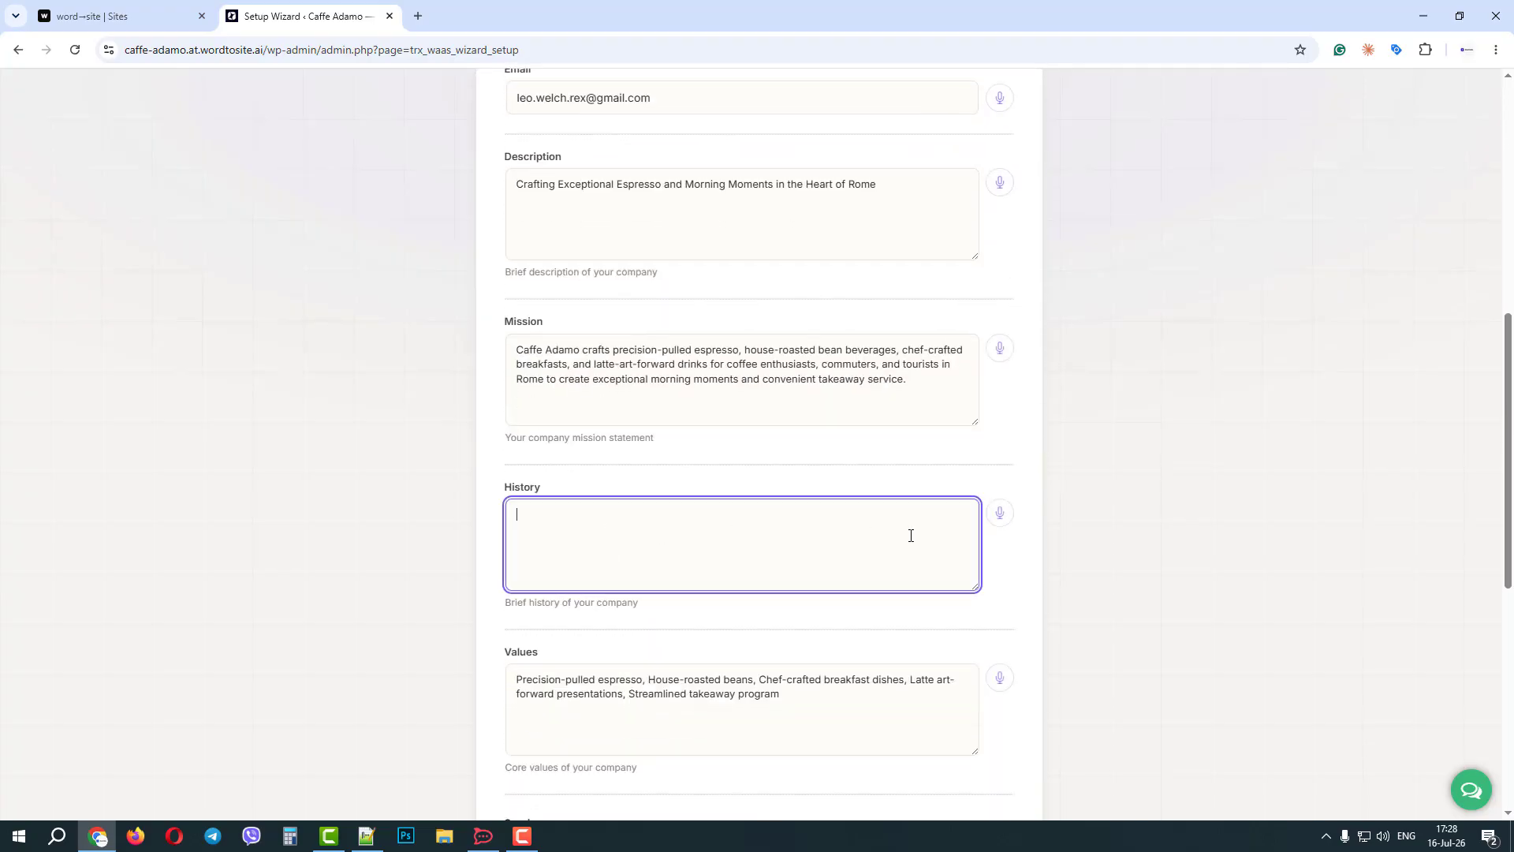
pyautogui.click(1000, 513)
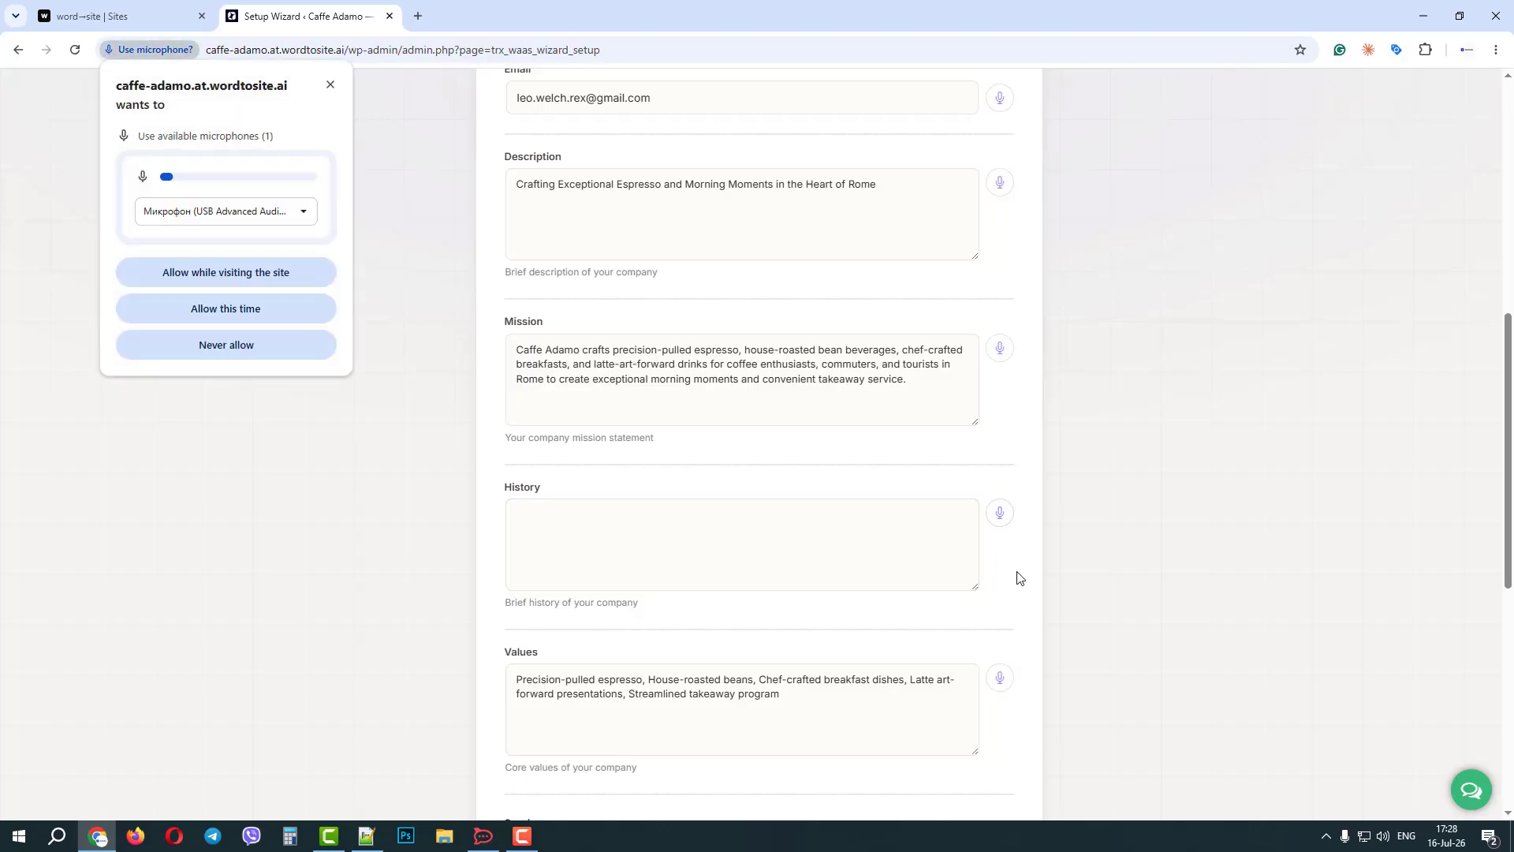
pyautogui.click(256, 316)
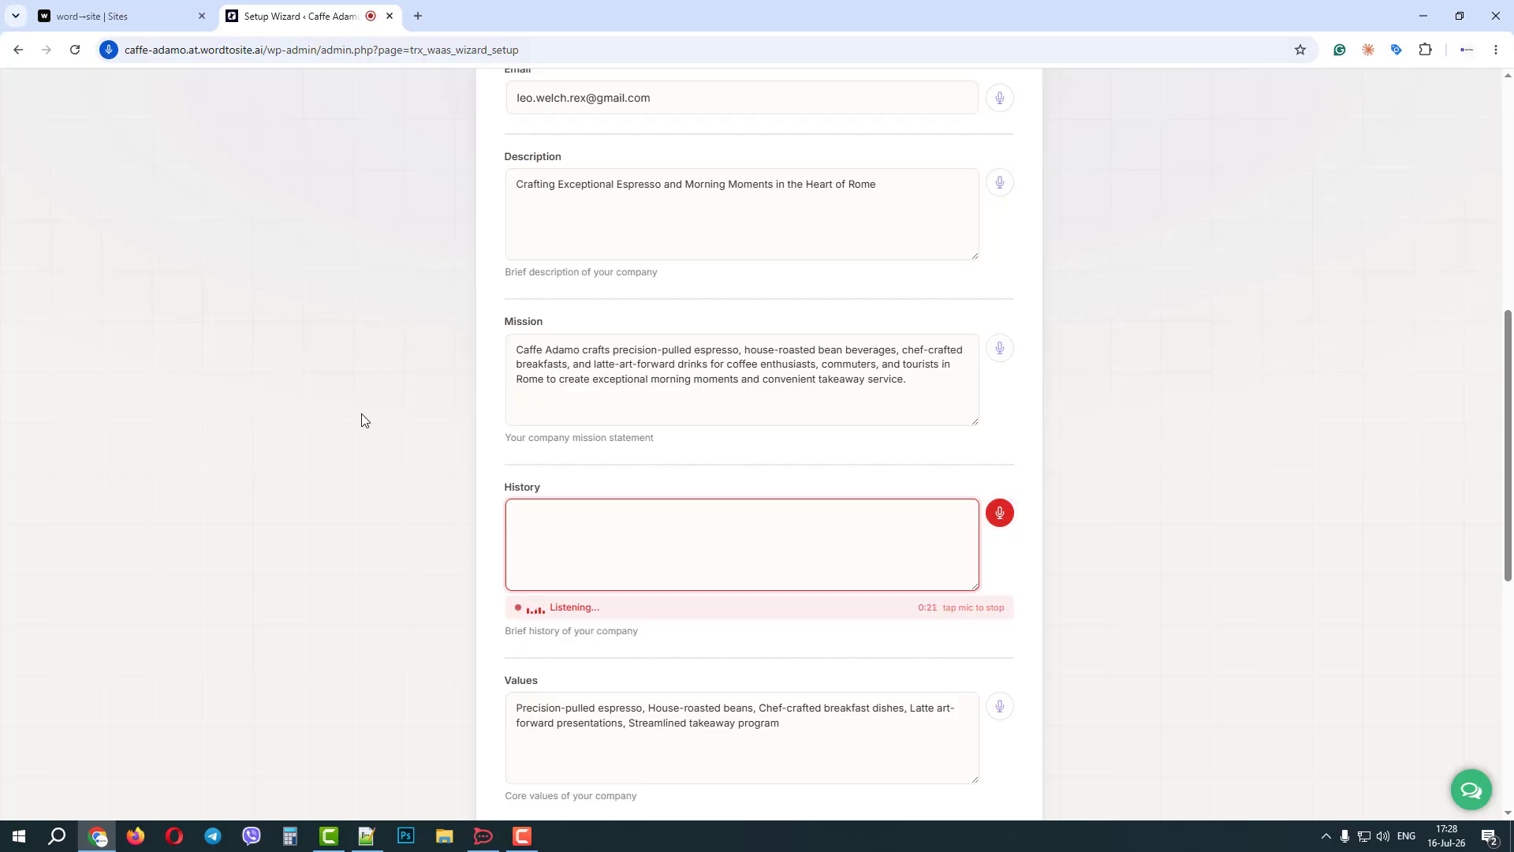
pyautogui.click(998, 515)
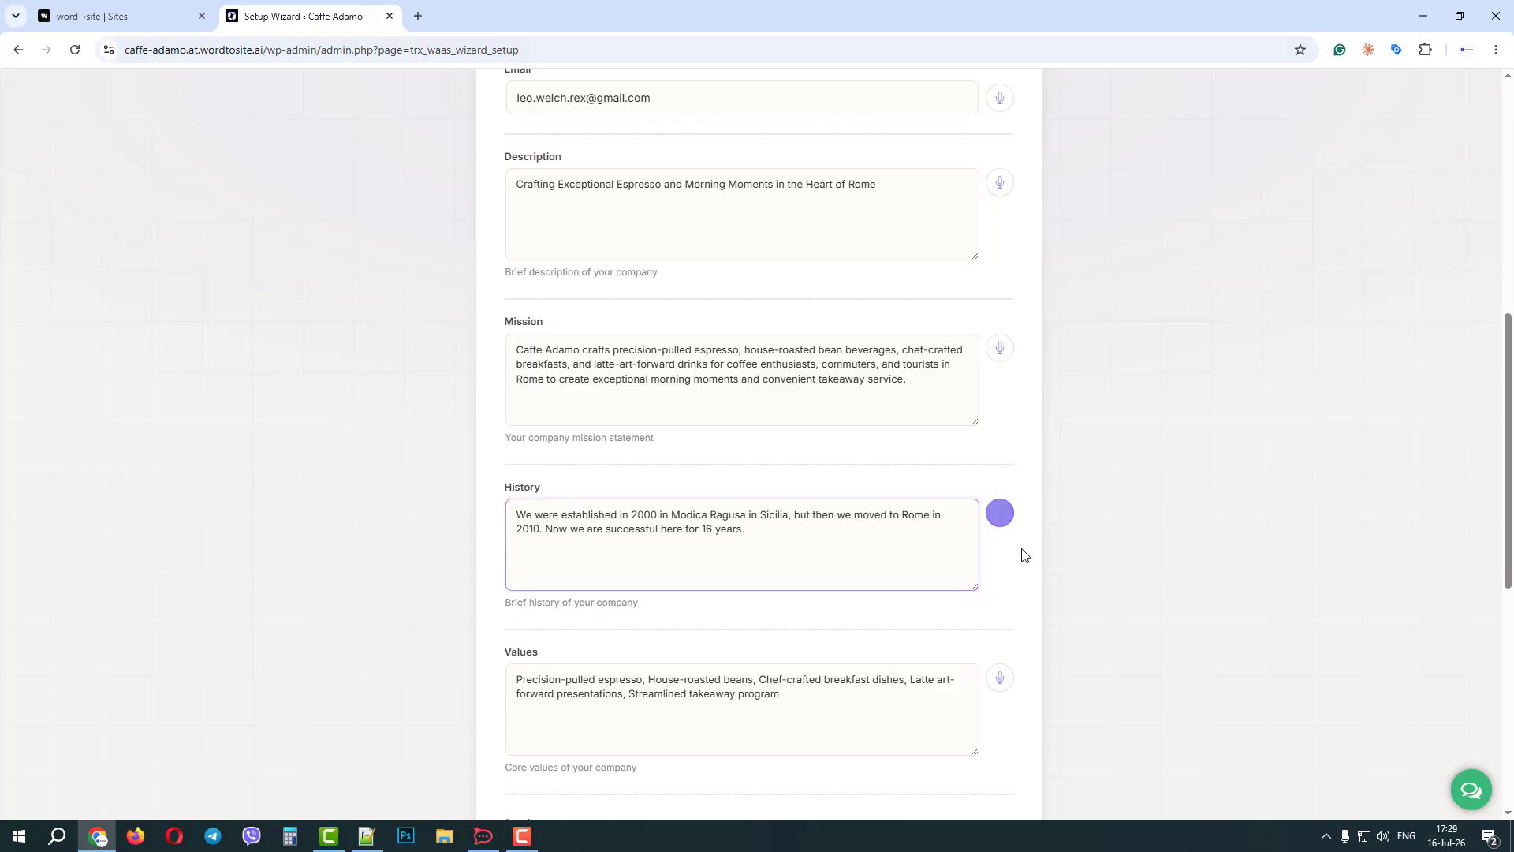
pyautogui.scroll(-6, 1022, 554)
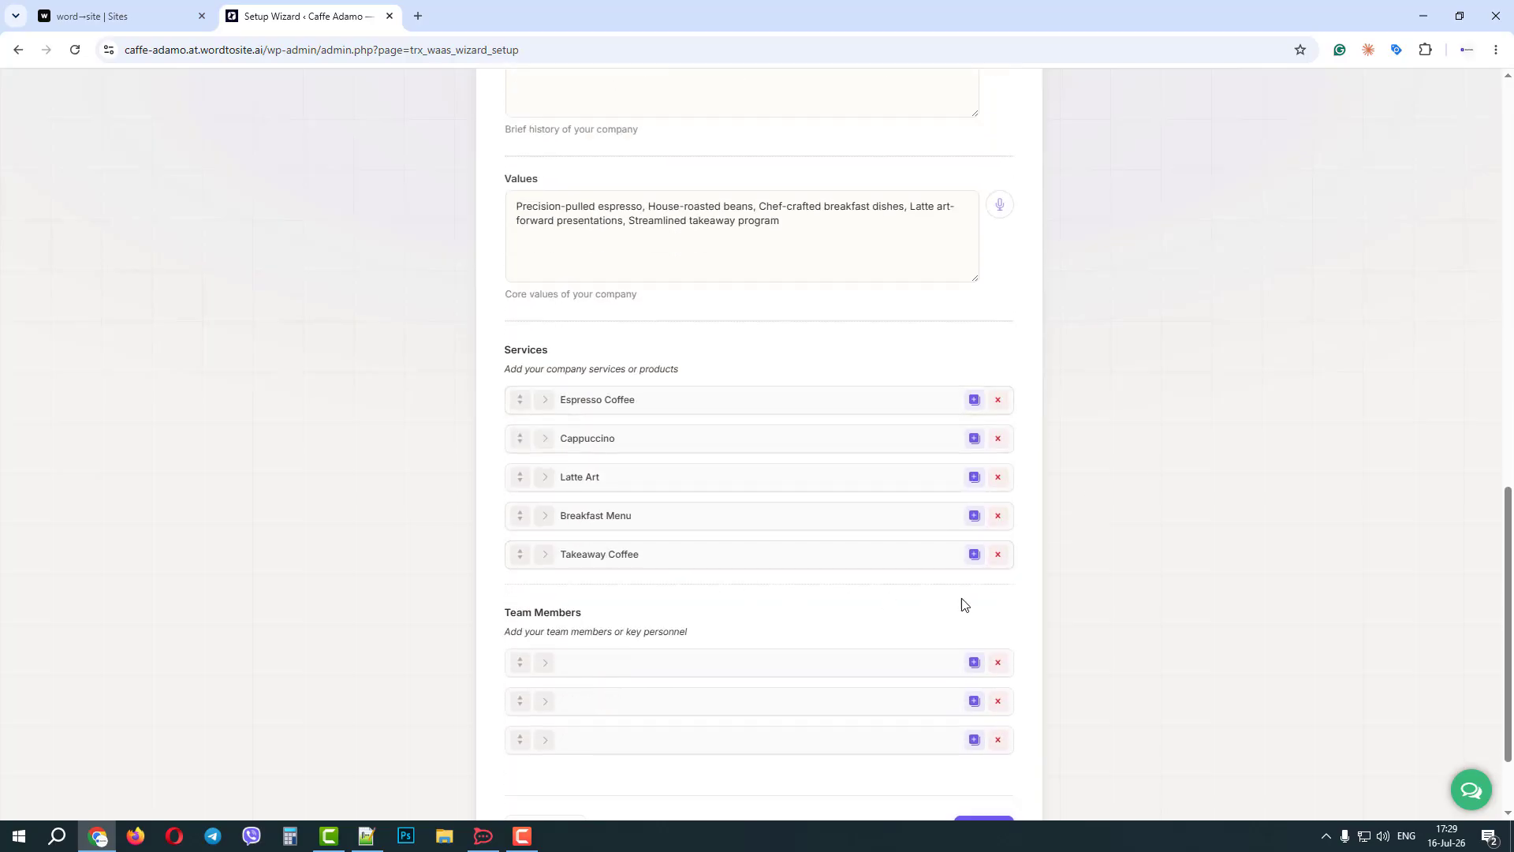
pyautogui.click(976, 561)
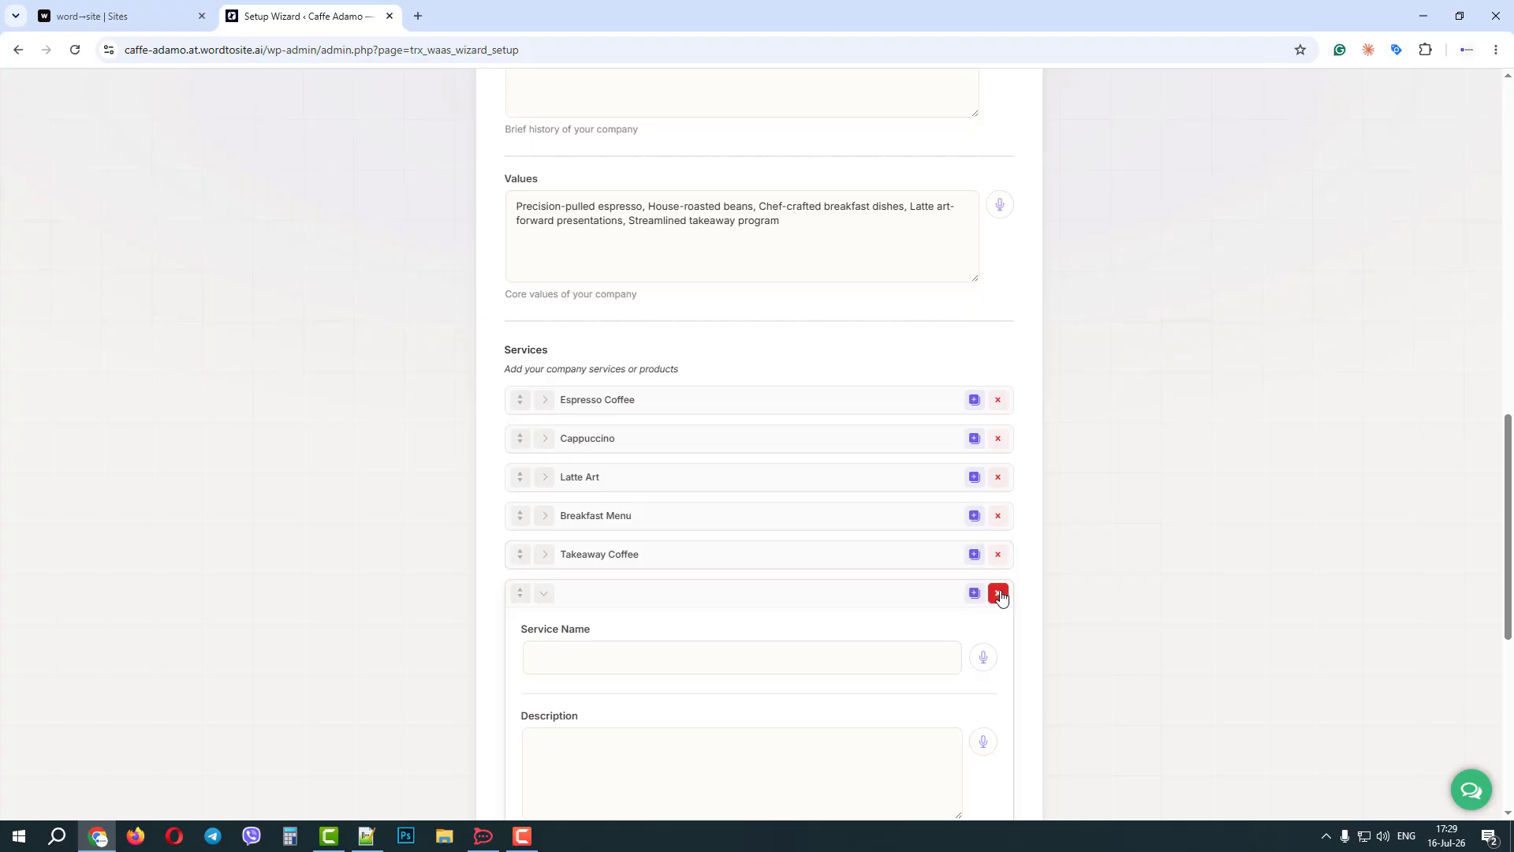
pyautogui.click(997, 591)
# Add a blank team member entry after the first one and continue to the wizard's Content step.
pyautogui.scroll(-2, 653, 537)
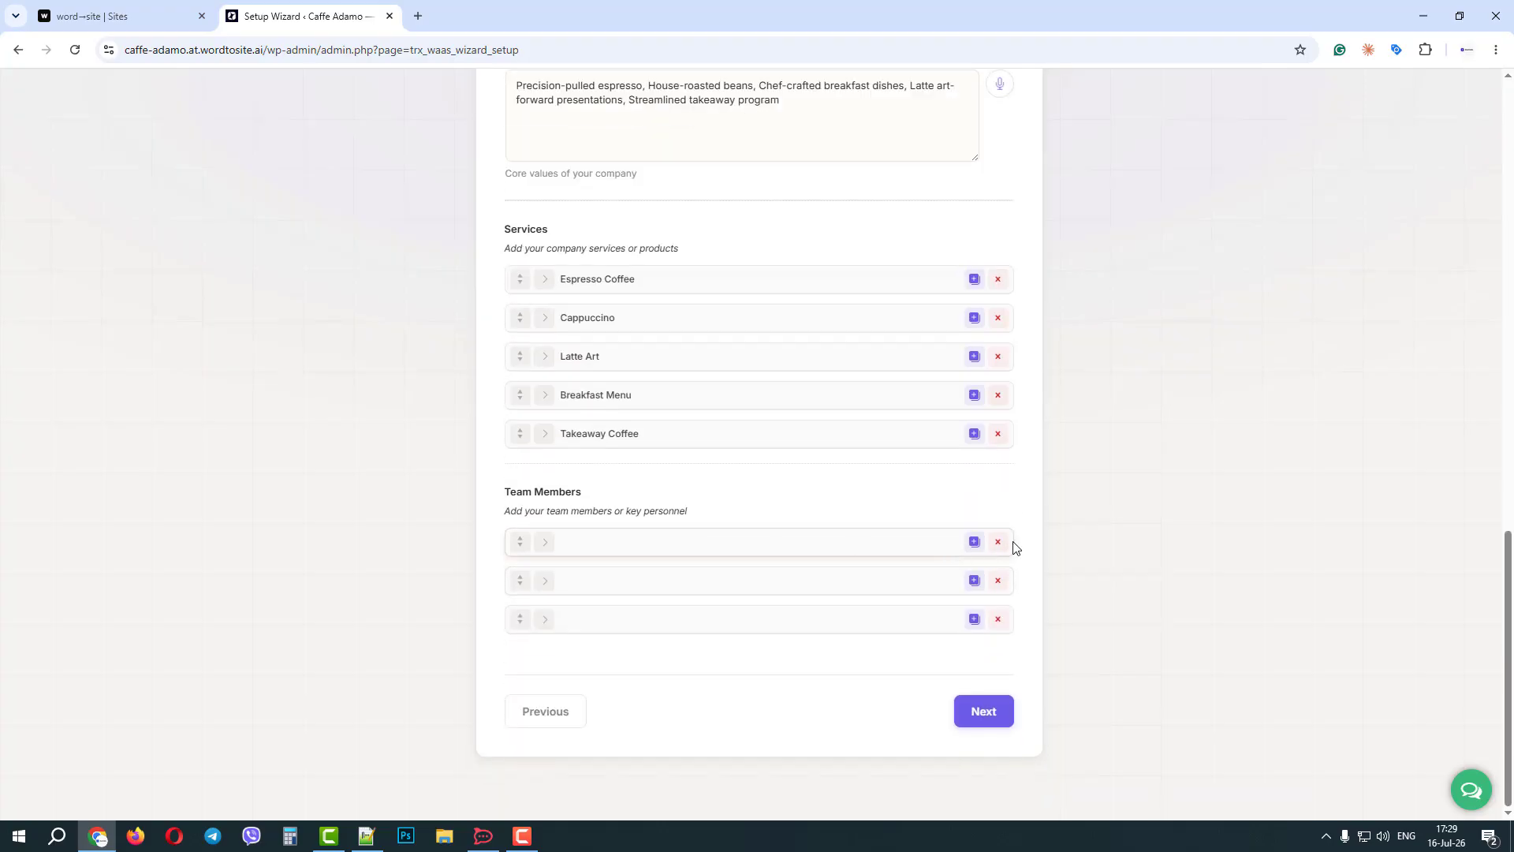
pyautogui.click(975, 542)
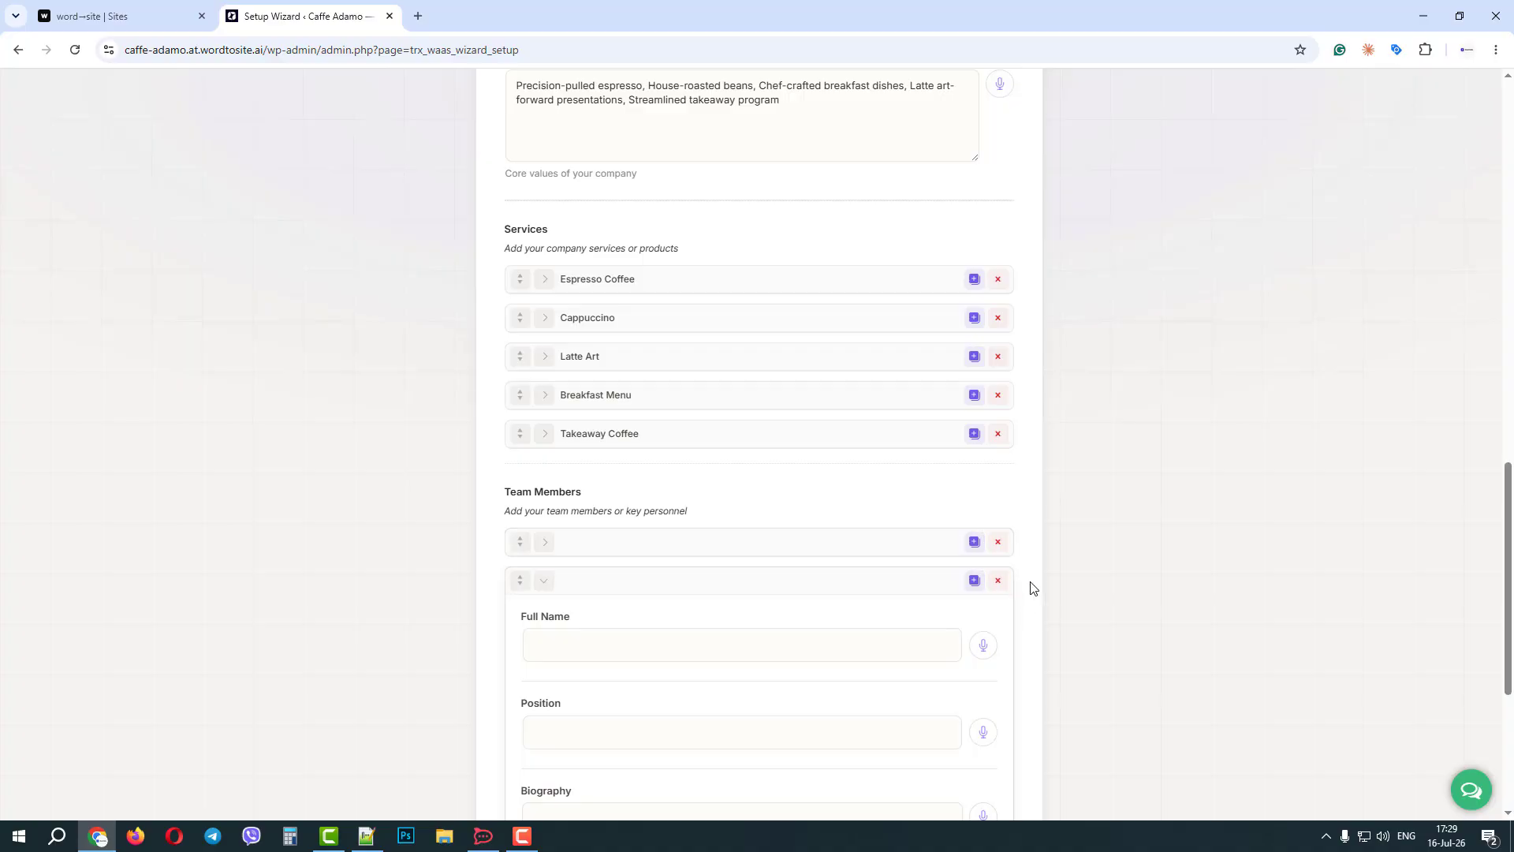
pyautogui.scroll(-5, 1031, 584)
pyautogui.click(992, 715)
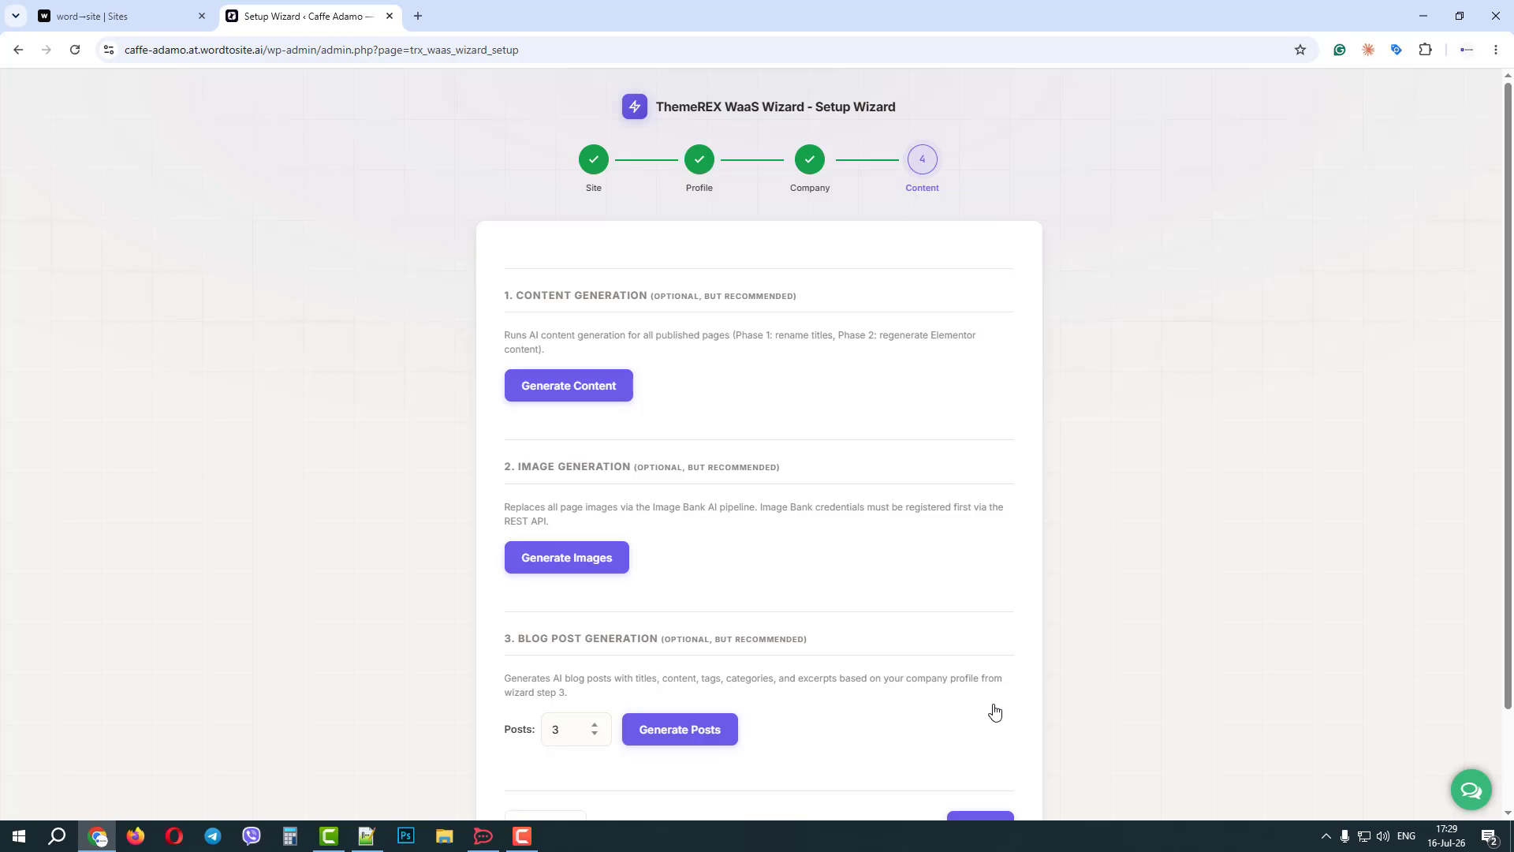
# Start the AI generation of content for all published pages and the replacement of all page images.
pyautogui.scroll(-1, 878, 481)
pyautogui.scroll(-1, 878, 482)
pyautogui.scroll(2, 878, 481)
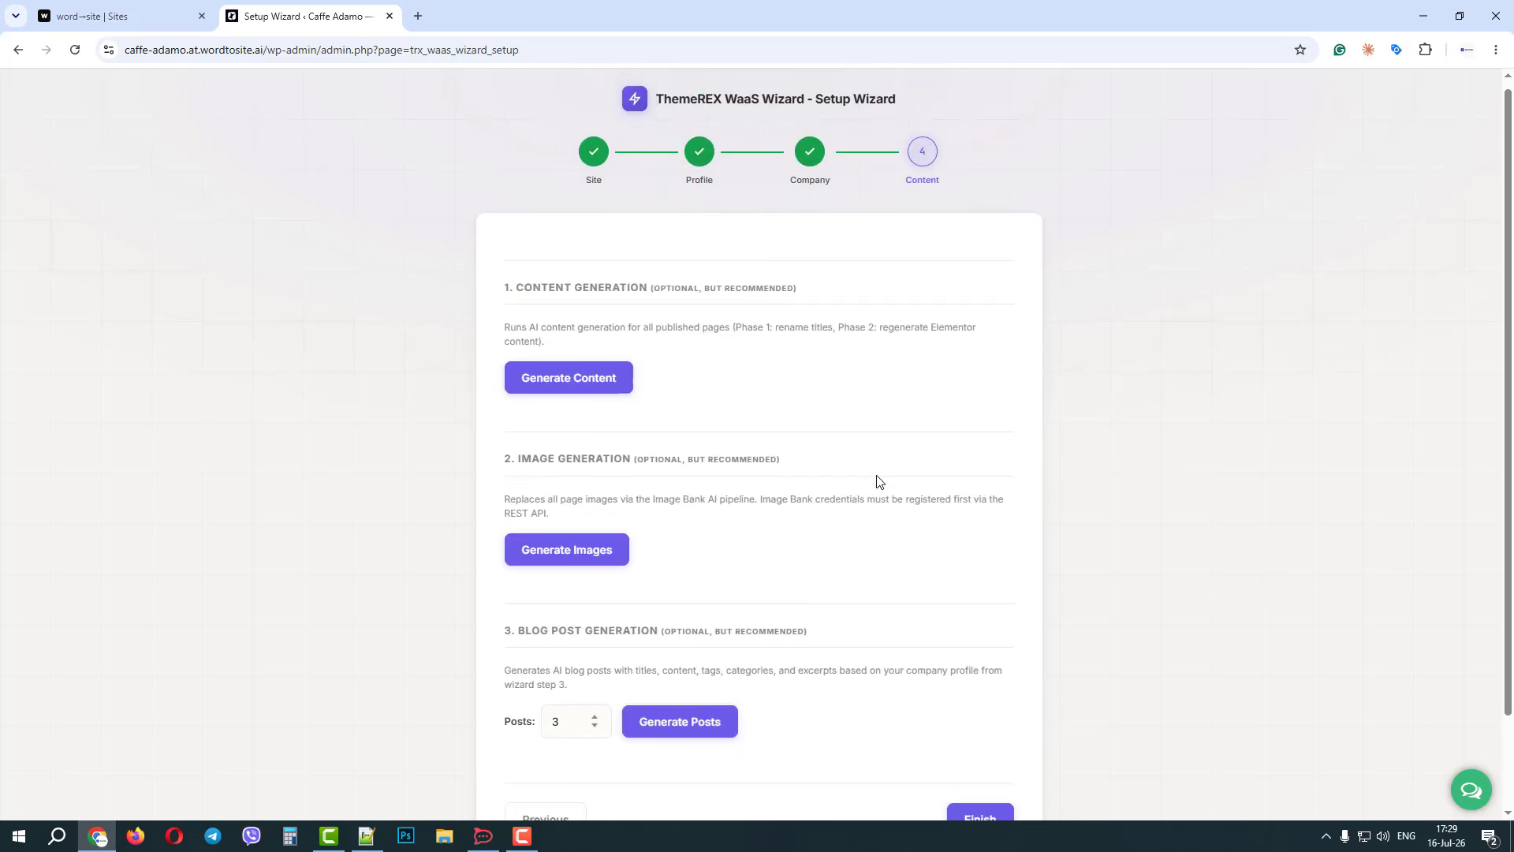
pyautogui.scroll(-1, 890, 483)
pyautogui.scroll(-1, 890, 483)
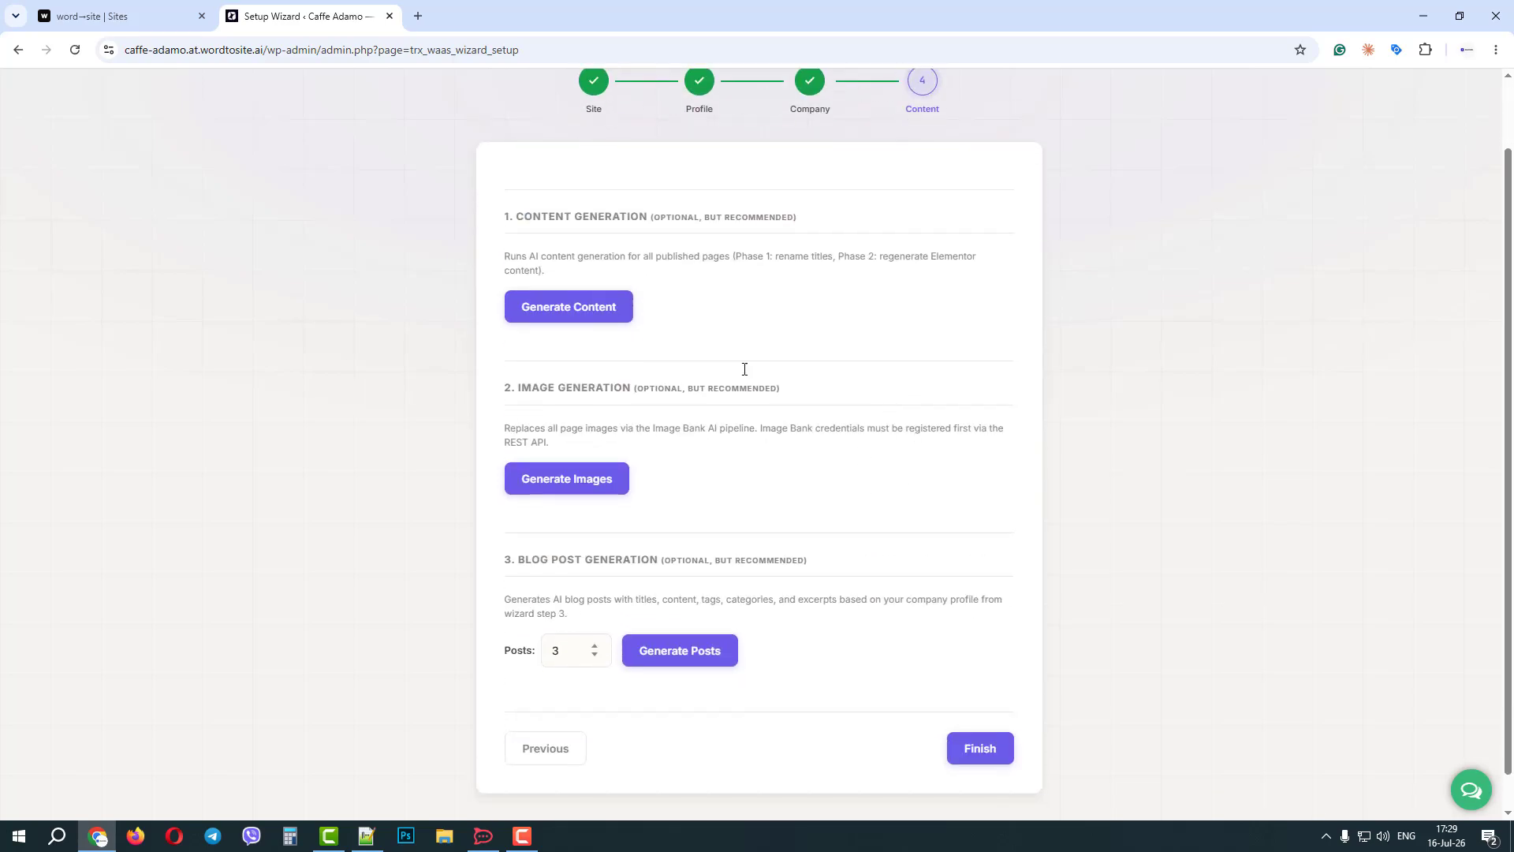
pyautogui.click(605, 308)
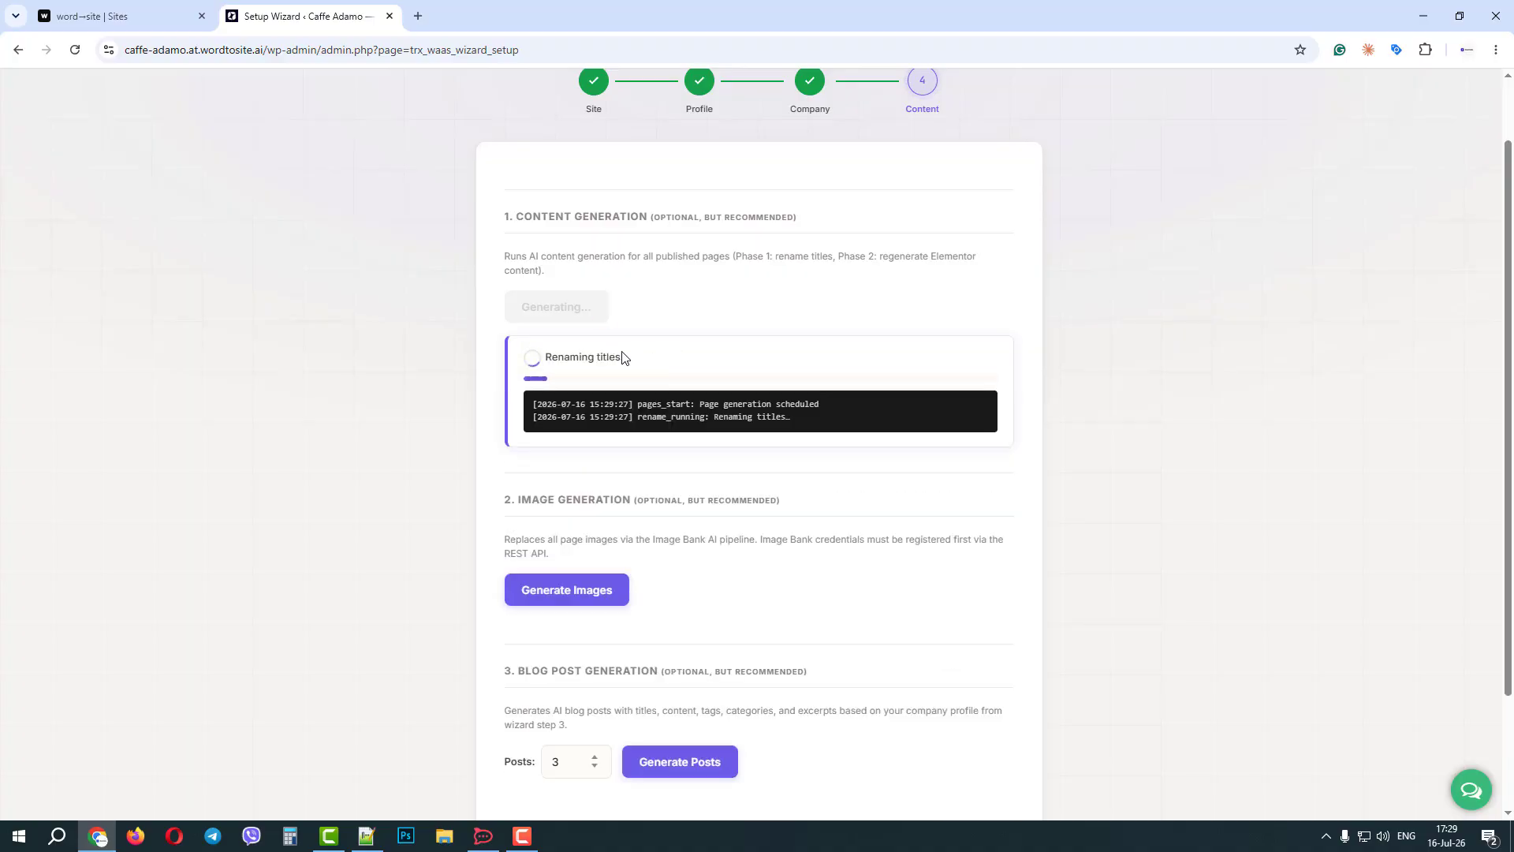
pyautogui.scroll(-2, 679, 524)
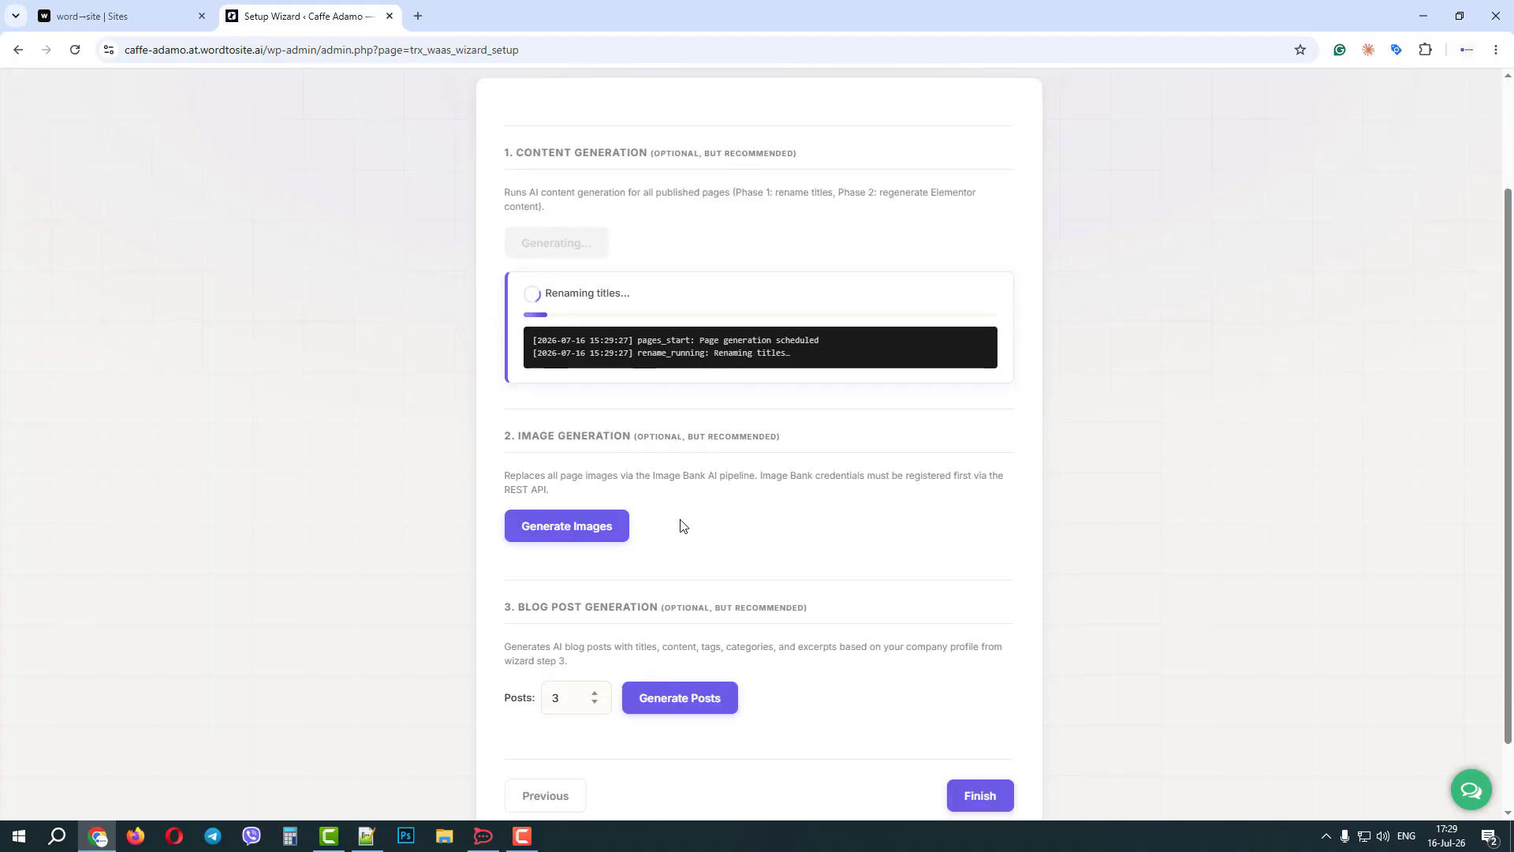
pyautogui.click(582, 442)
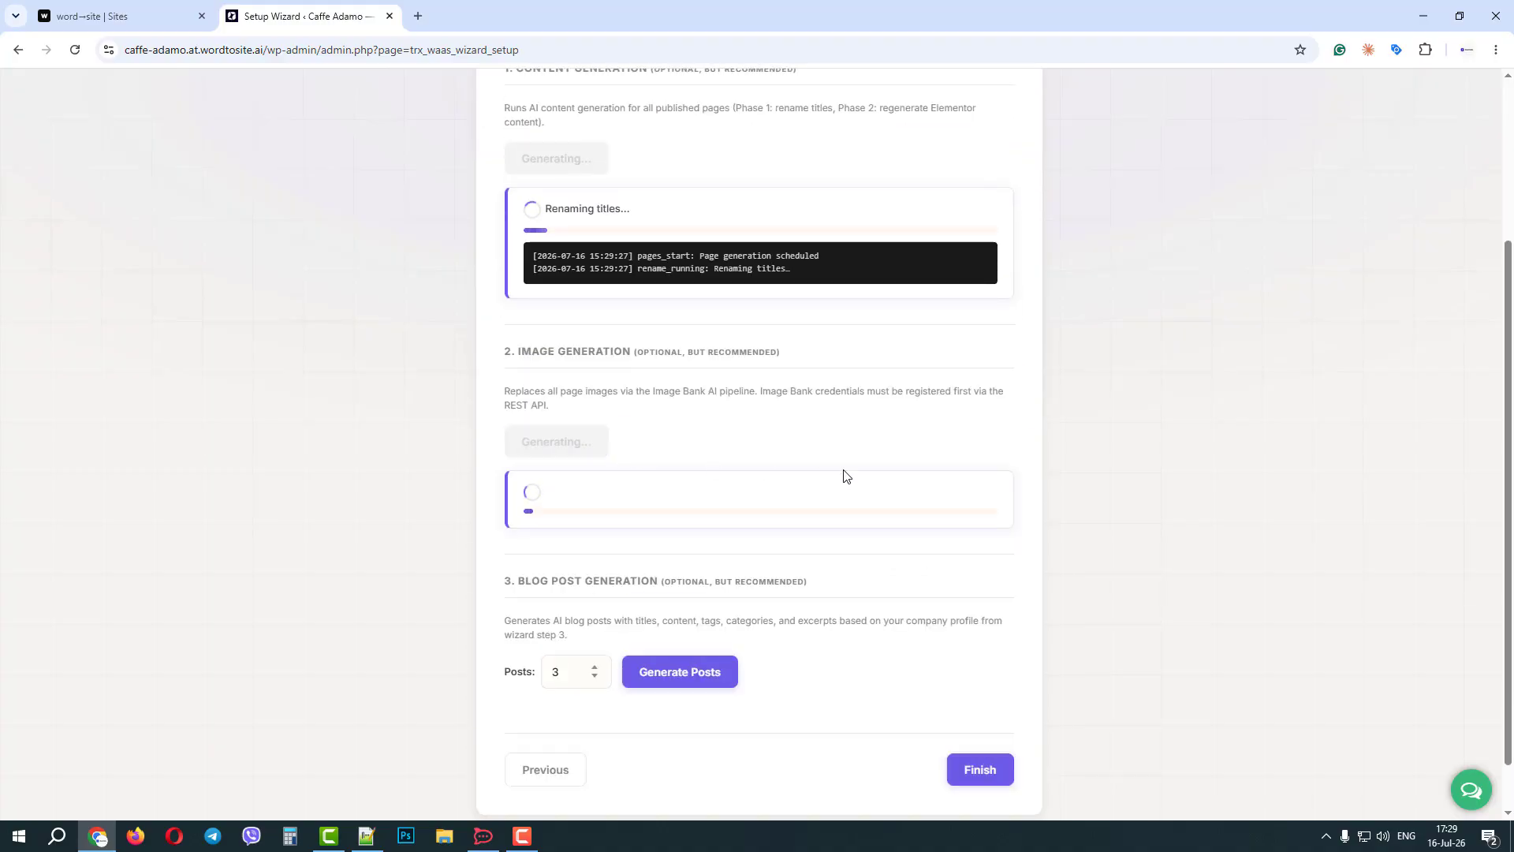
# Set the number of blog posts to 2 and start generating them.
pyautogui.scroll(-1, 844, 475)
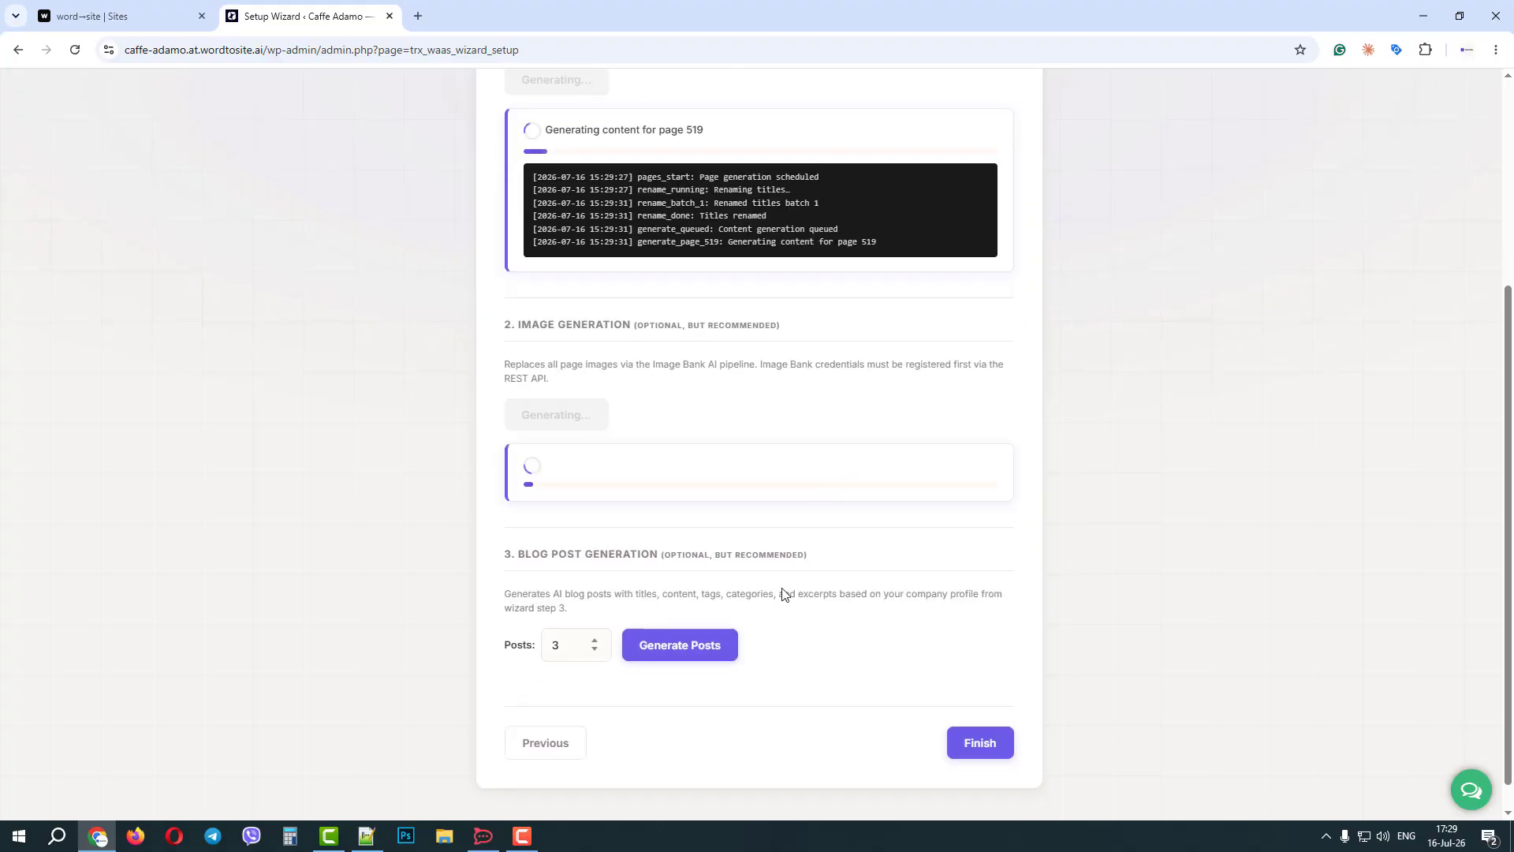
pyautogui.click(595, 649)
pyautogui.click(700, 652)
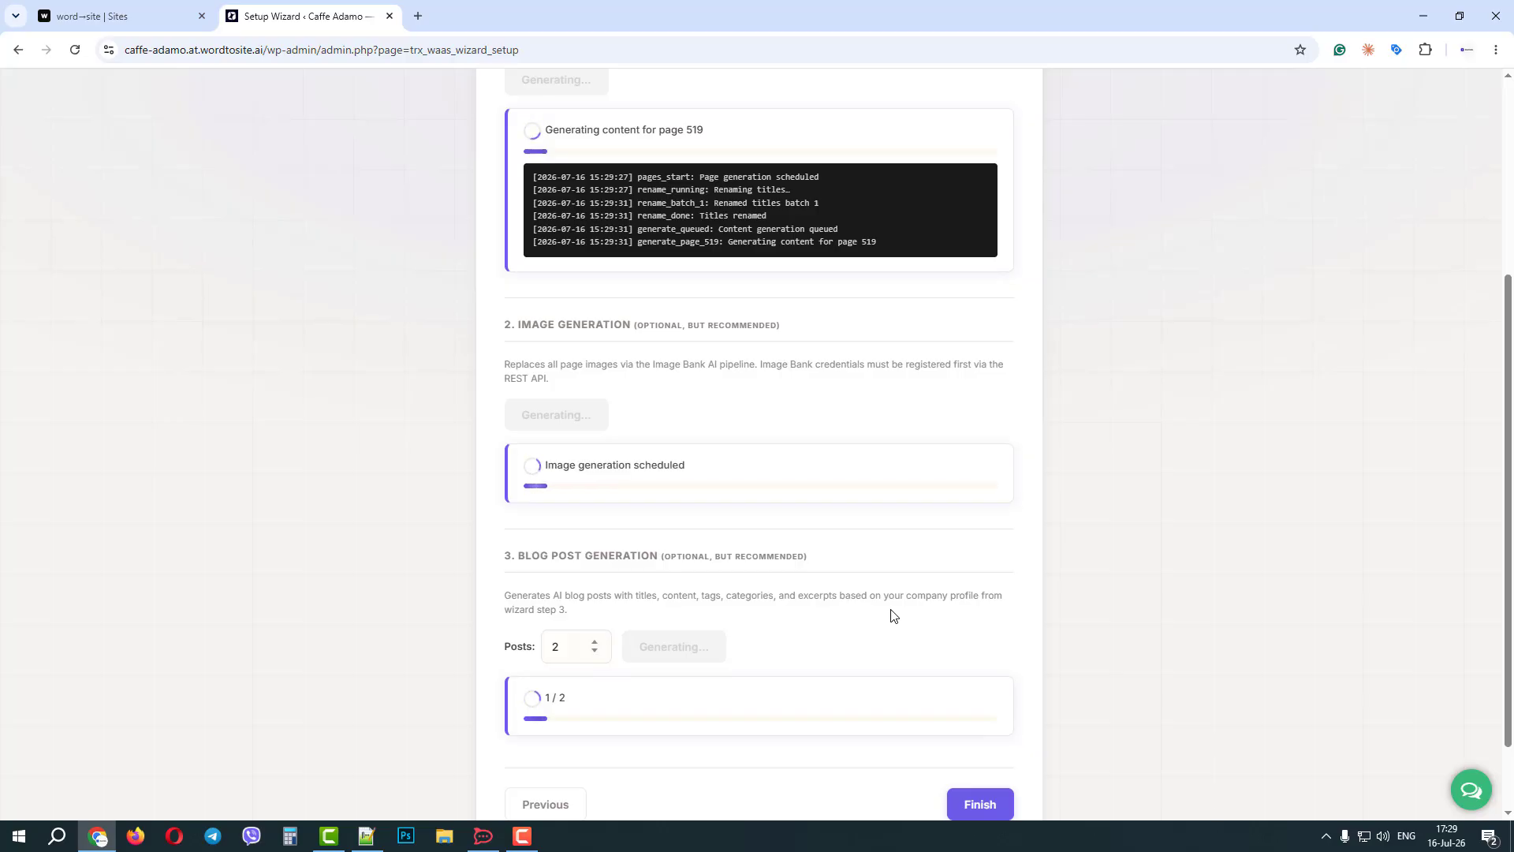
# Follow the content, image and blog post generation until all are complete, and finish the setup wizard.
pyautogui.scroll(3, 893, 615)
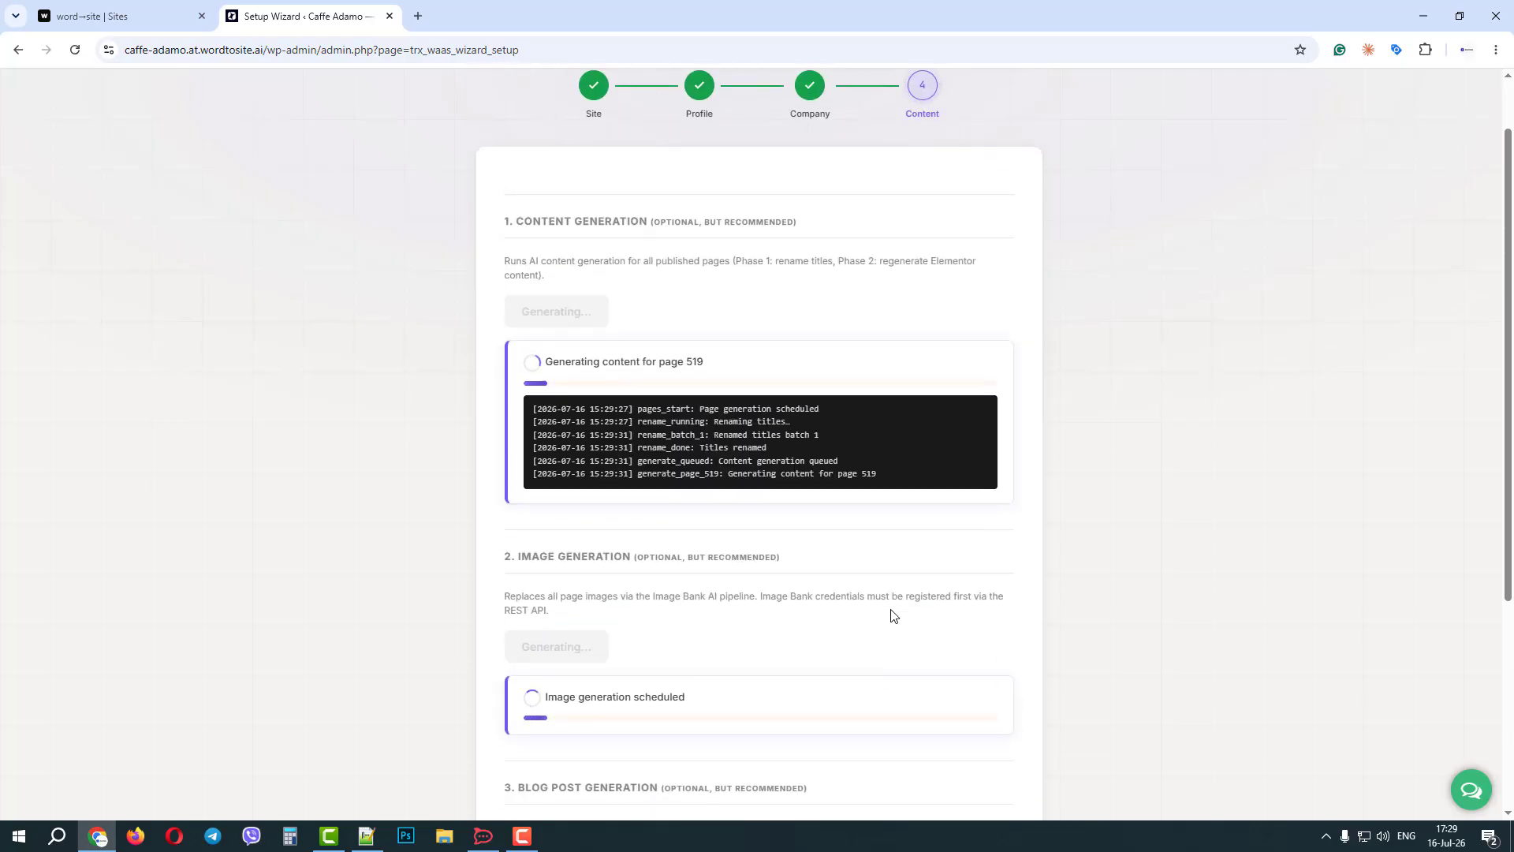
pyautogui.scroll(-4, 893, 615)
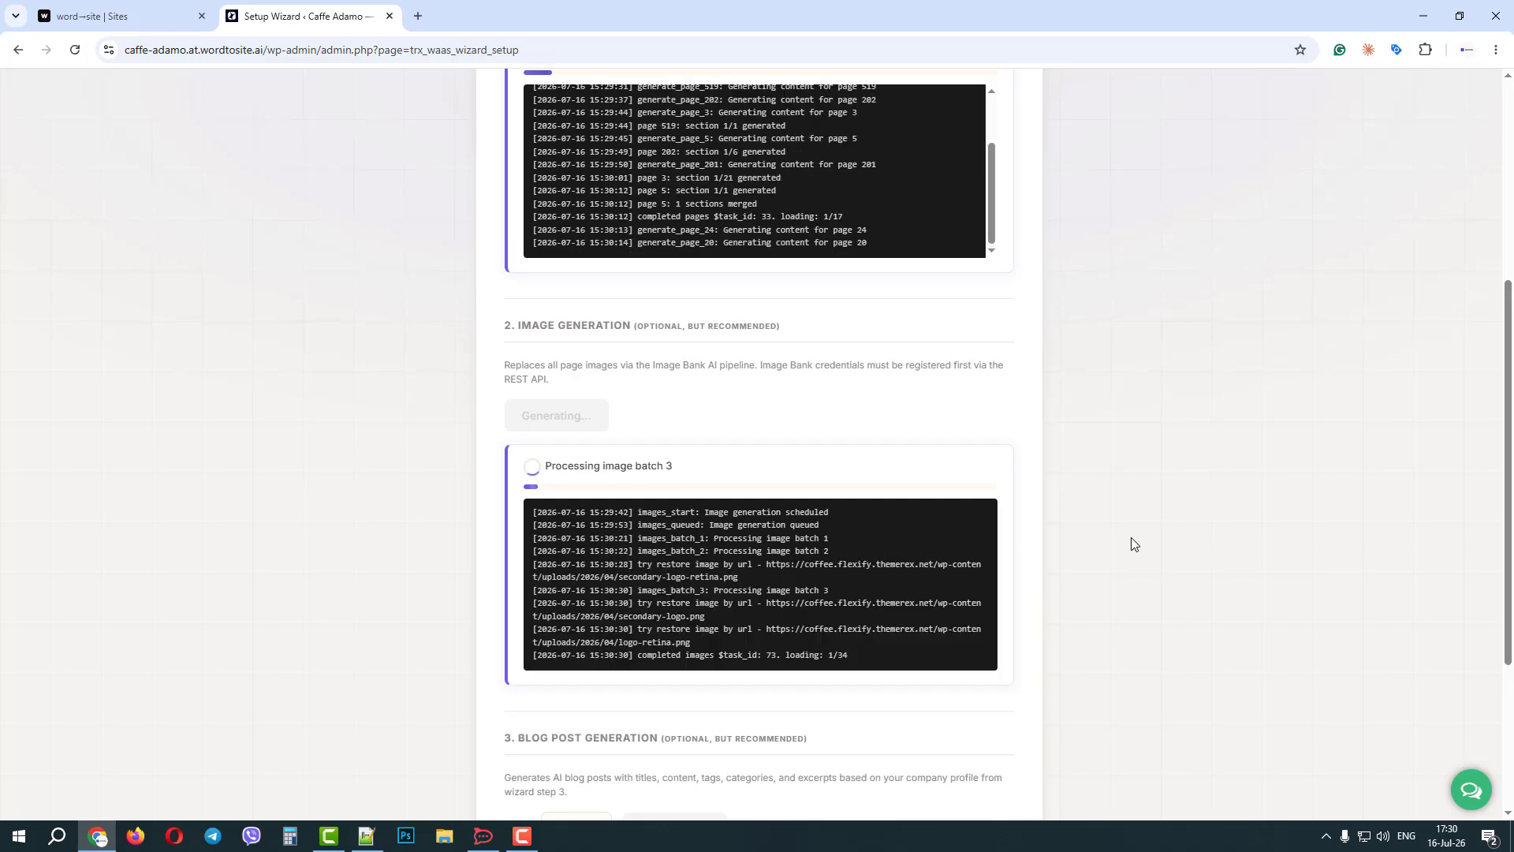
pyautogui.scroll(1, 1260, 509)
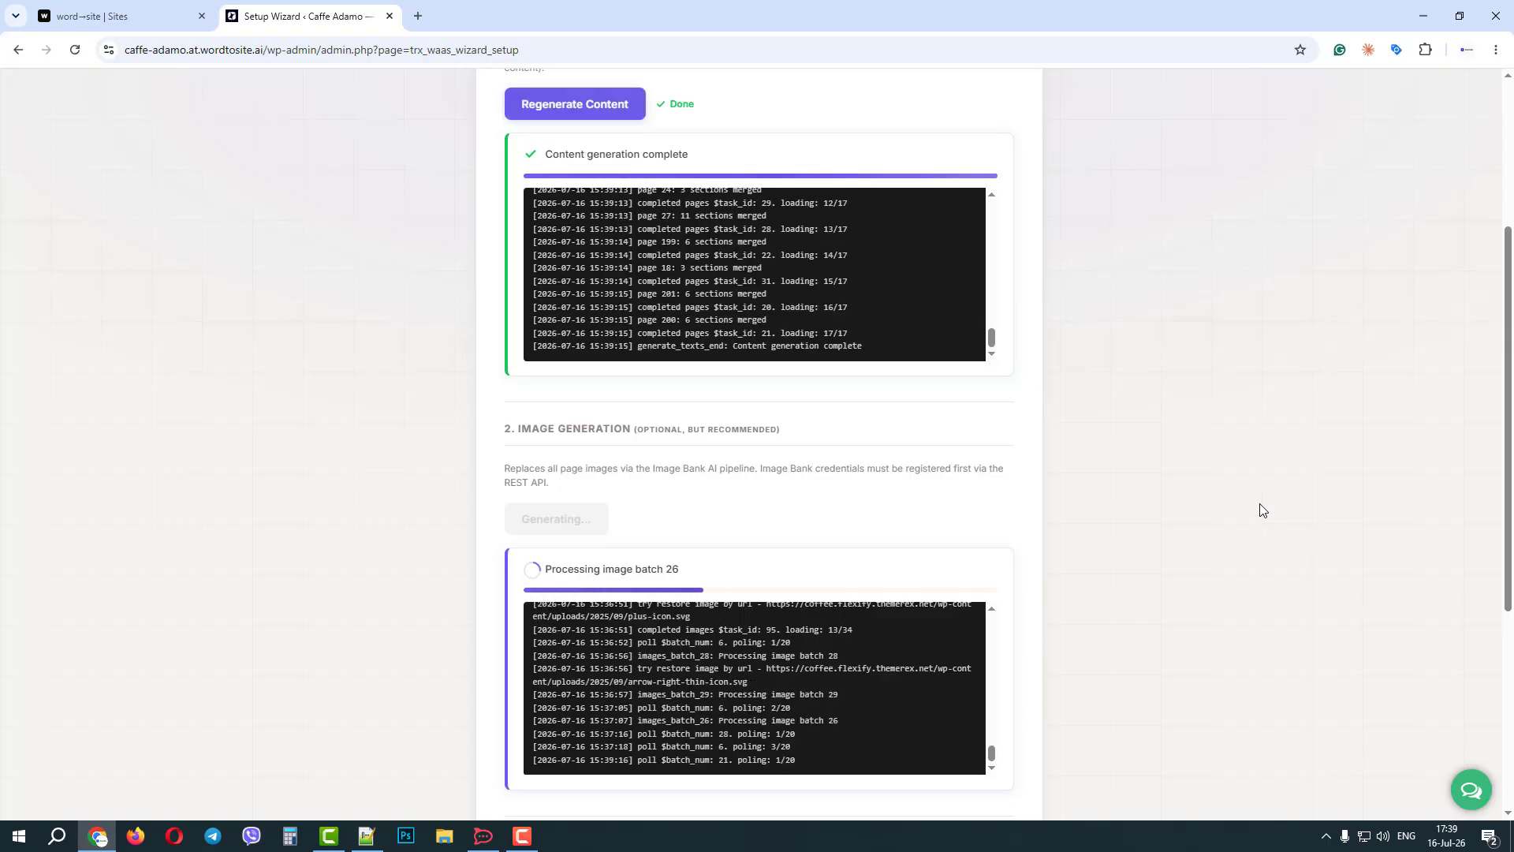
pyautogui.scroll(-2, 1024, 256)
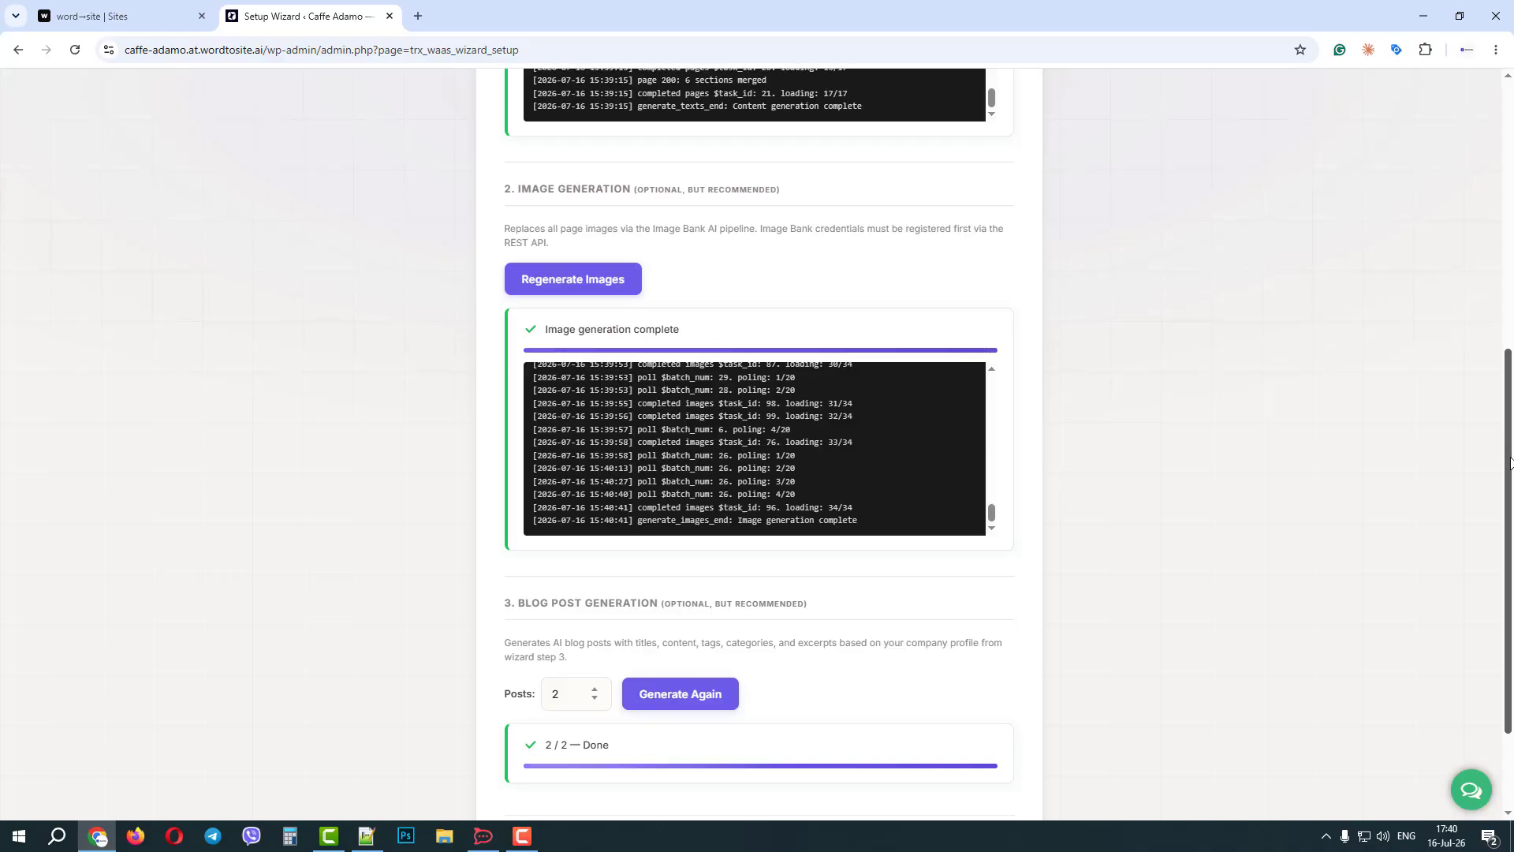
pyautogui.moveTo(1512, 440); pyautogui.dragTo(941, 794)
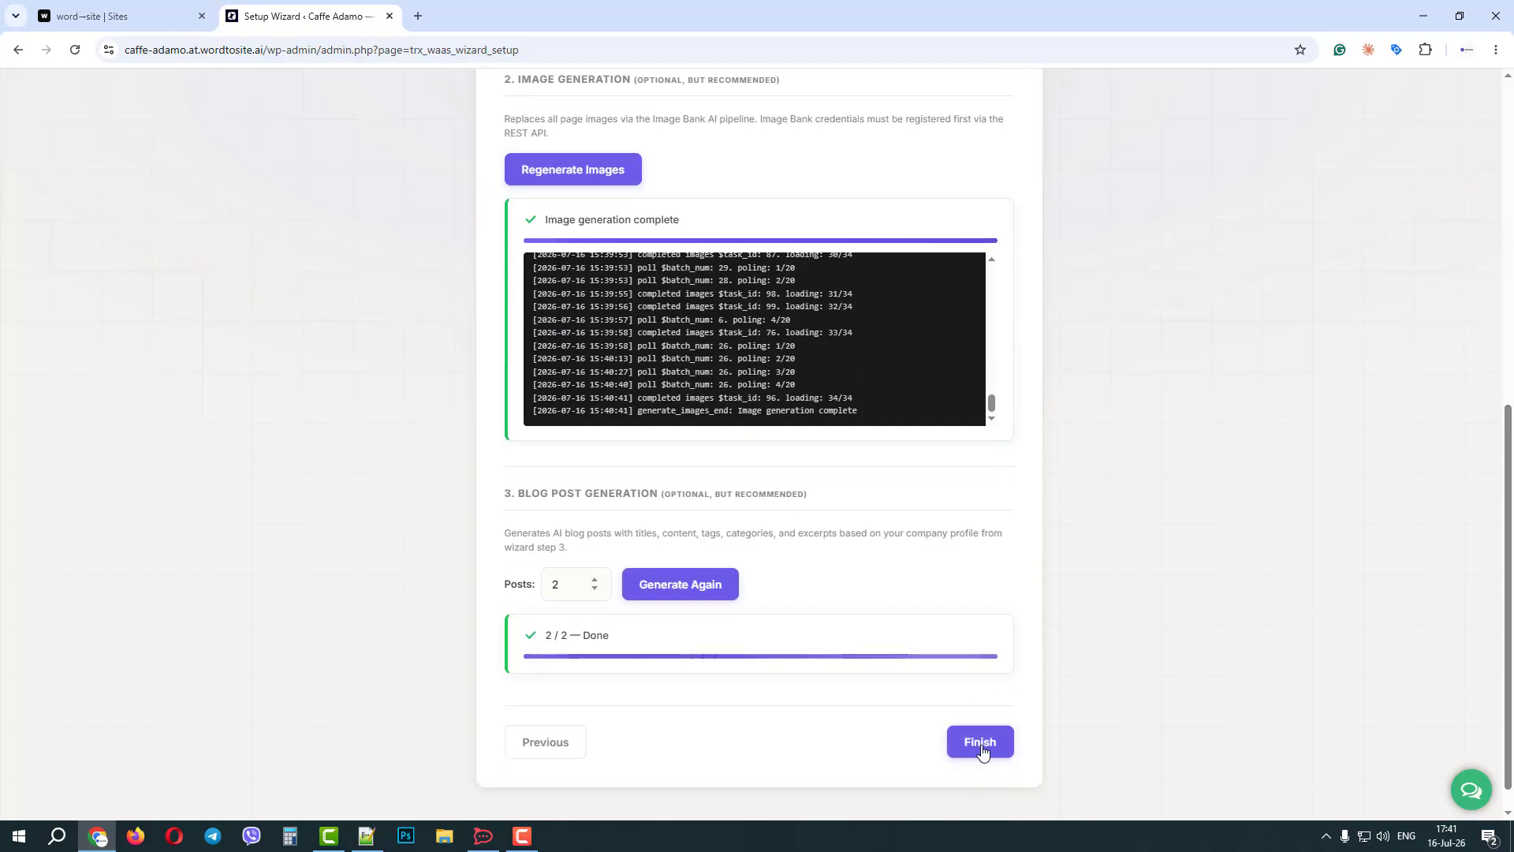
pyautogui.click(1010, 744)
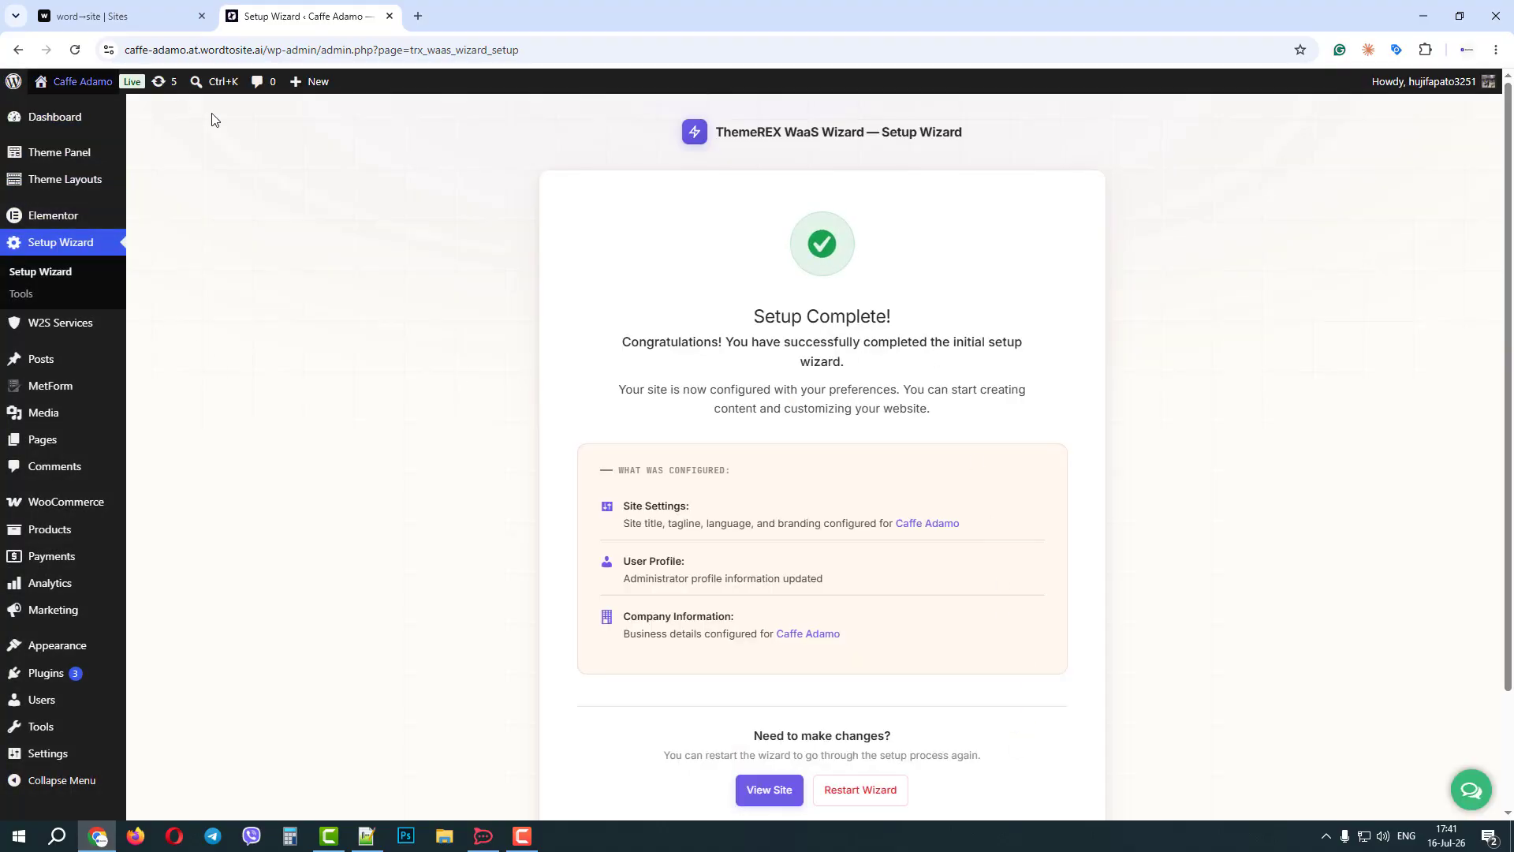
# View the generated Caffe Adamo site in a new tab and accept all cookies.
pyautogui.moveTo(68, 87)
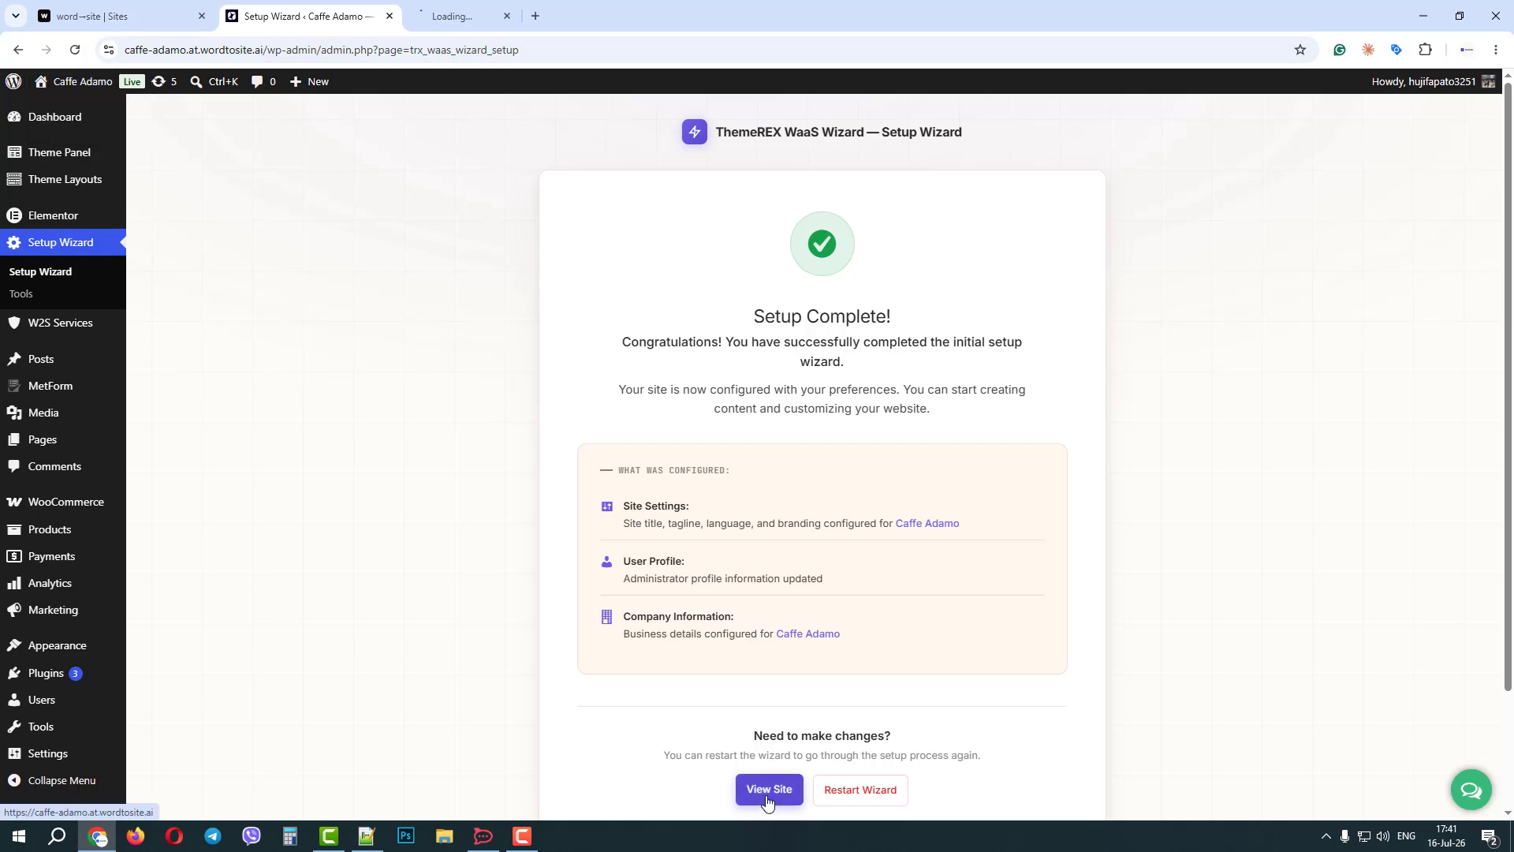
pyautogui.click(468, 13)
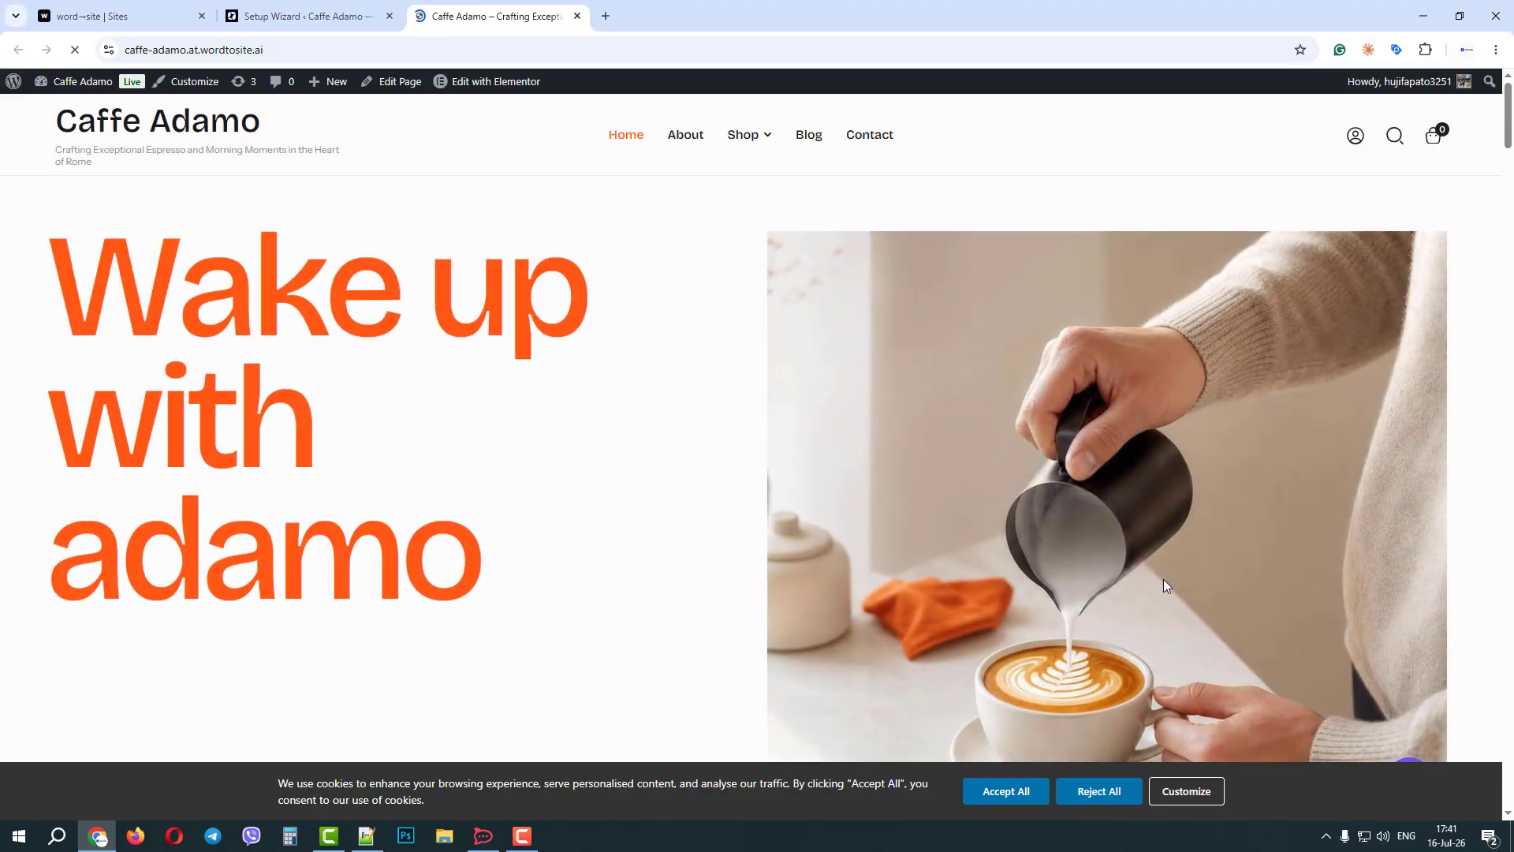
pyautogui.click(997, 796)
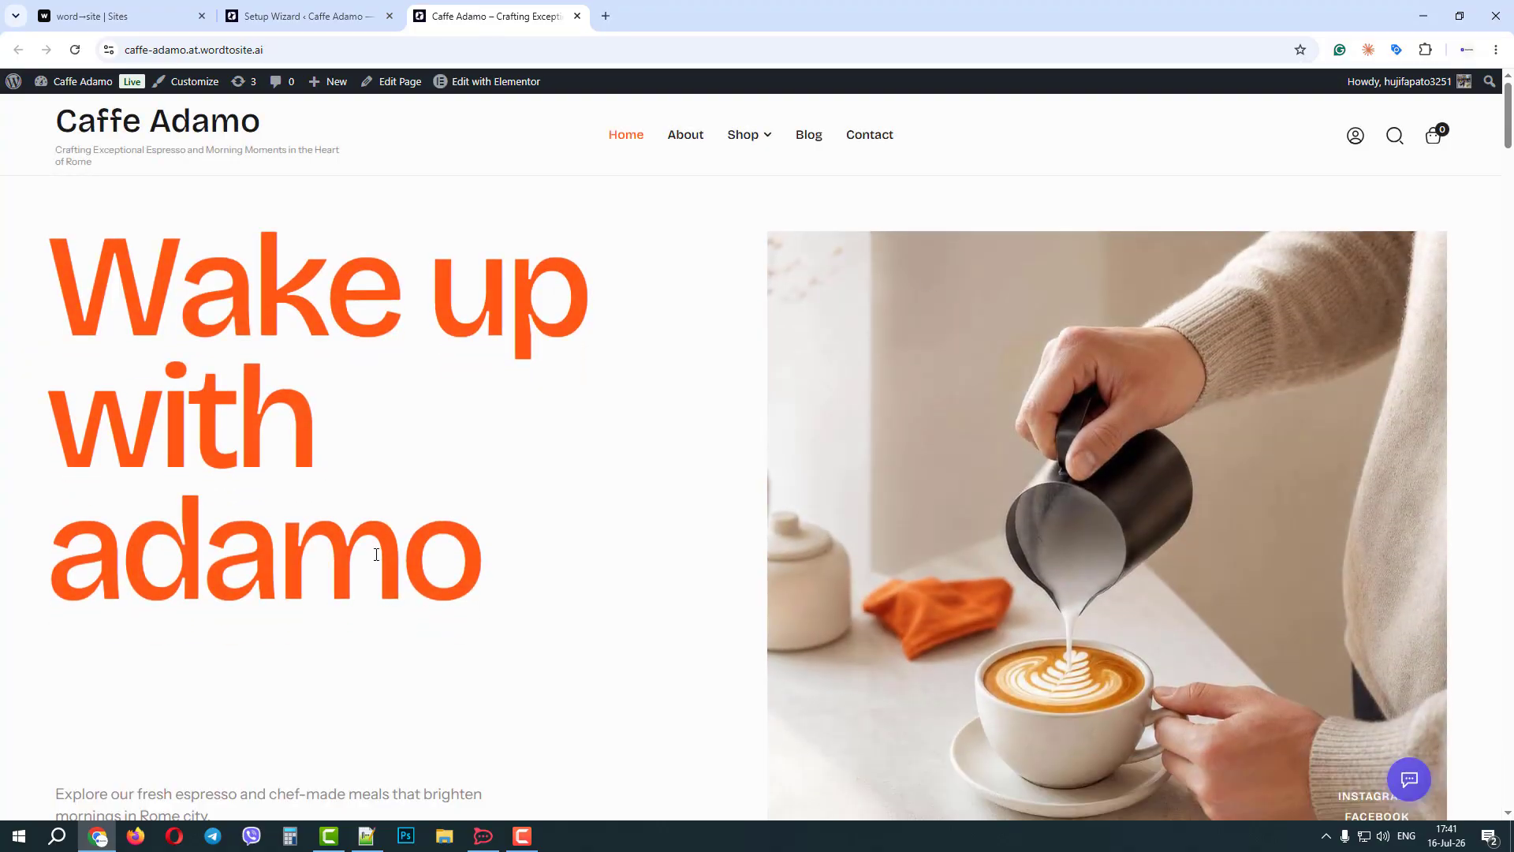
# Review the generated homepage's headline, coffee products and the FAQ answer on whether Caffe Adamo is only for coffee experts.
pyautogui.moveTo(179, 570); pyautogui.dragTo(396, 585)
pyautogui.click(600, 528)
pyautogui.scroll(-3, 591, 527)
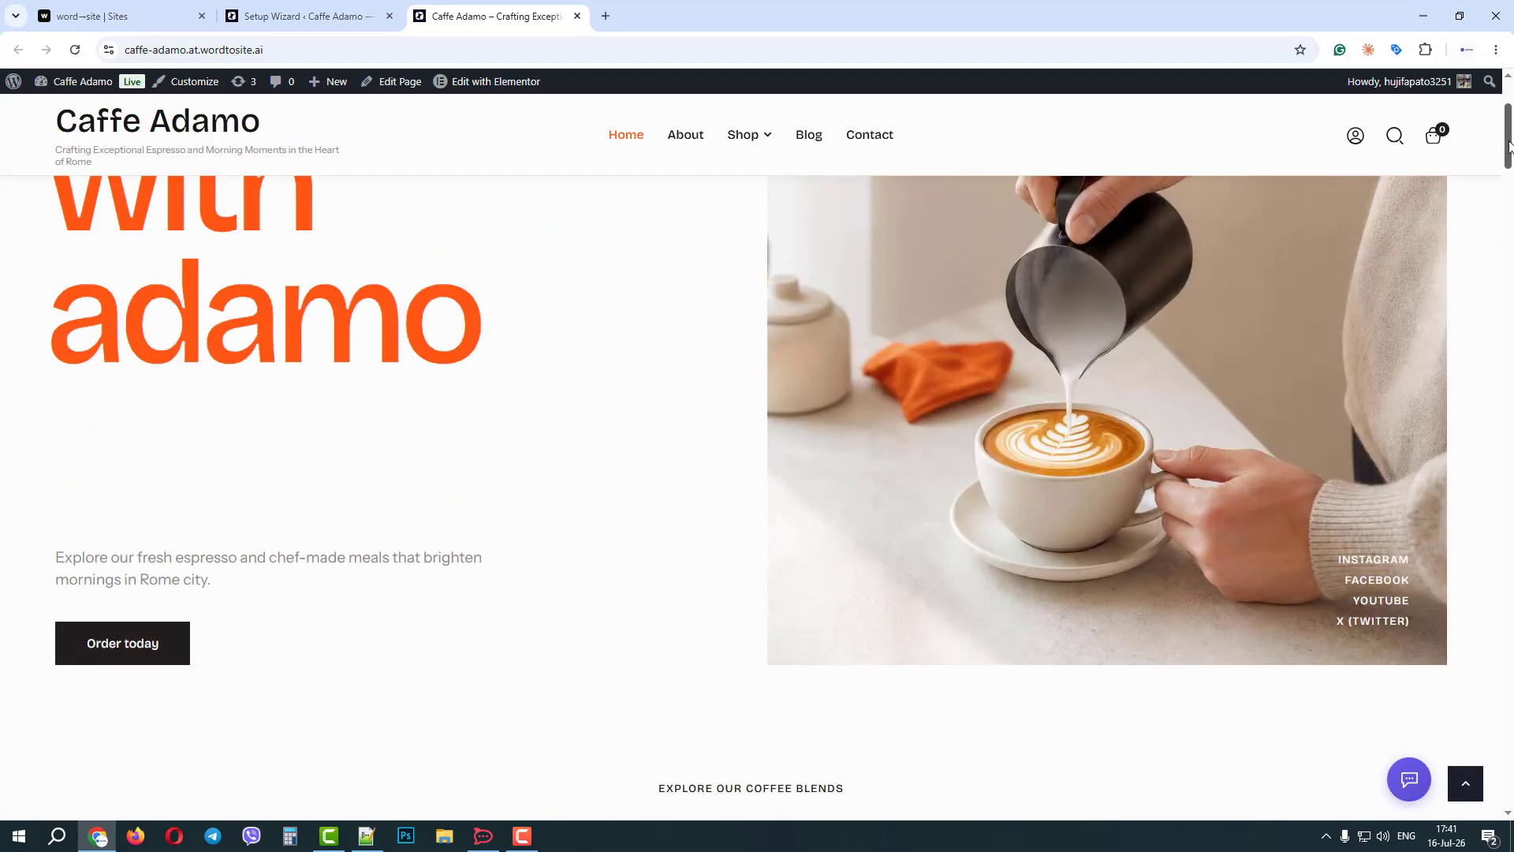
pyautogui.moveTo(1509, 148); pyautogui.dragTo(1509, 209)
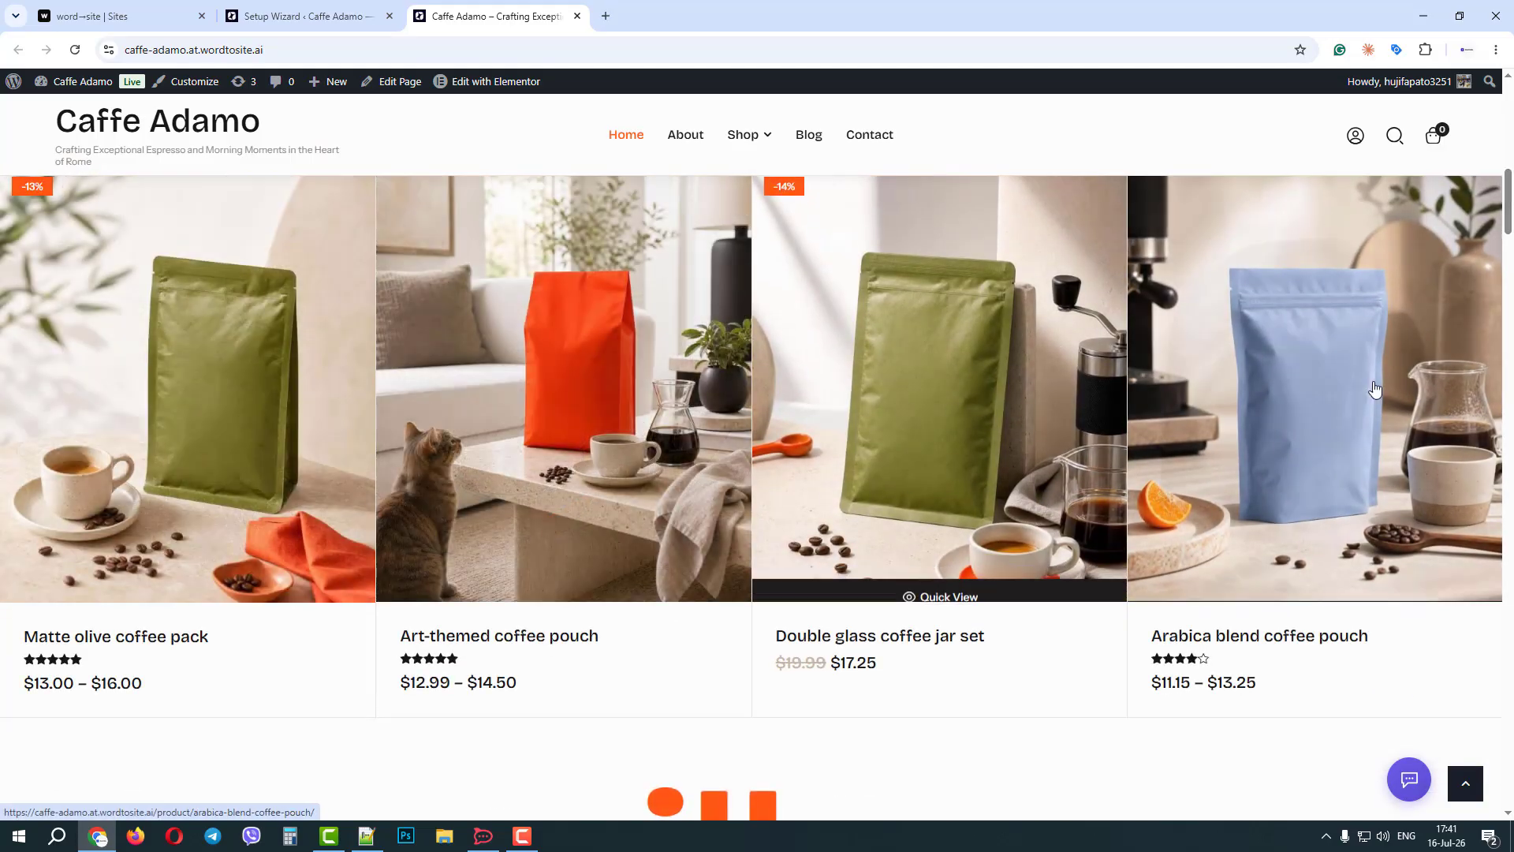
pyautogui.moveTo(1509, 211); pyautogui.dragTo(1507, 545)
pyautogui.click(1049, 461)
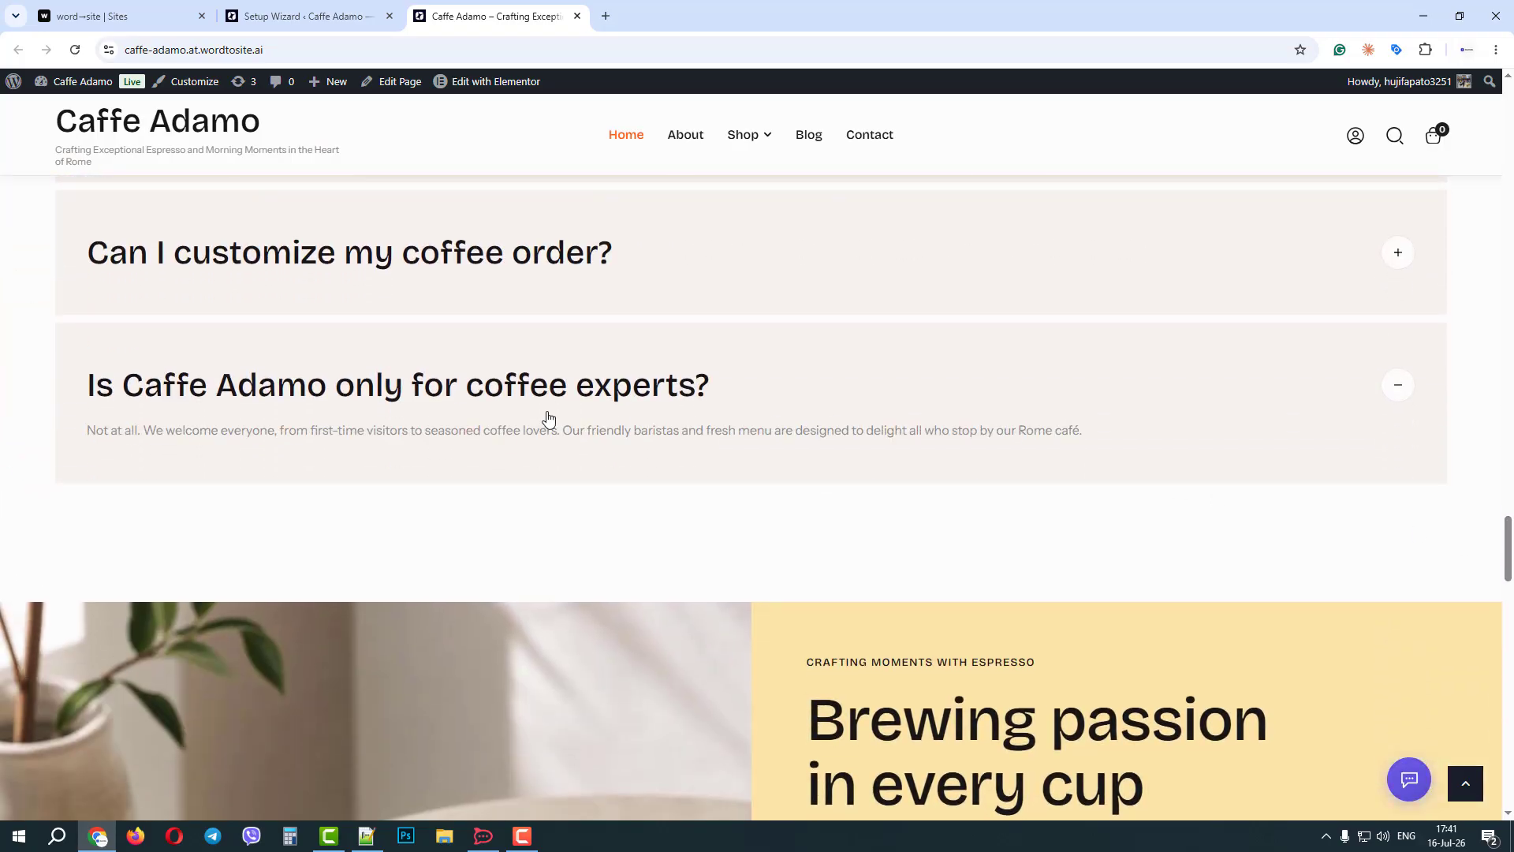
pyautogui.moveTo(143, 430); pyautogui.dragTo(564, 436)
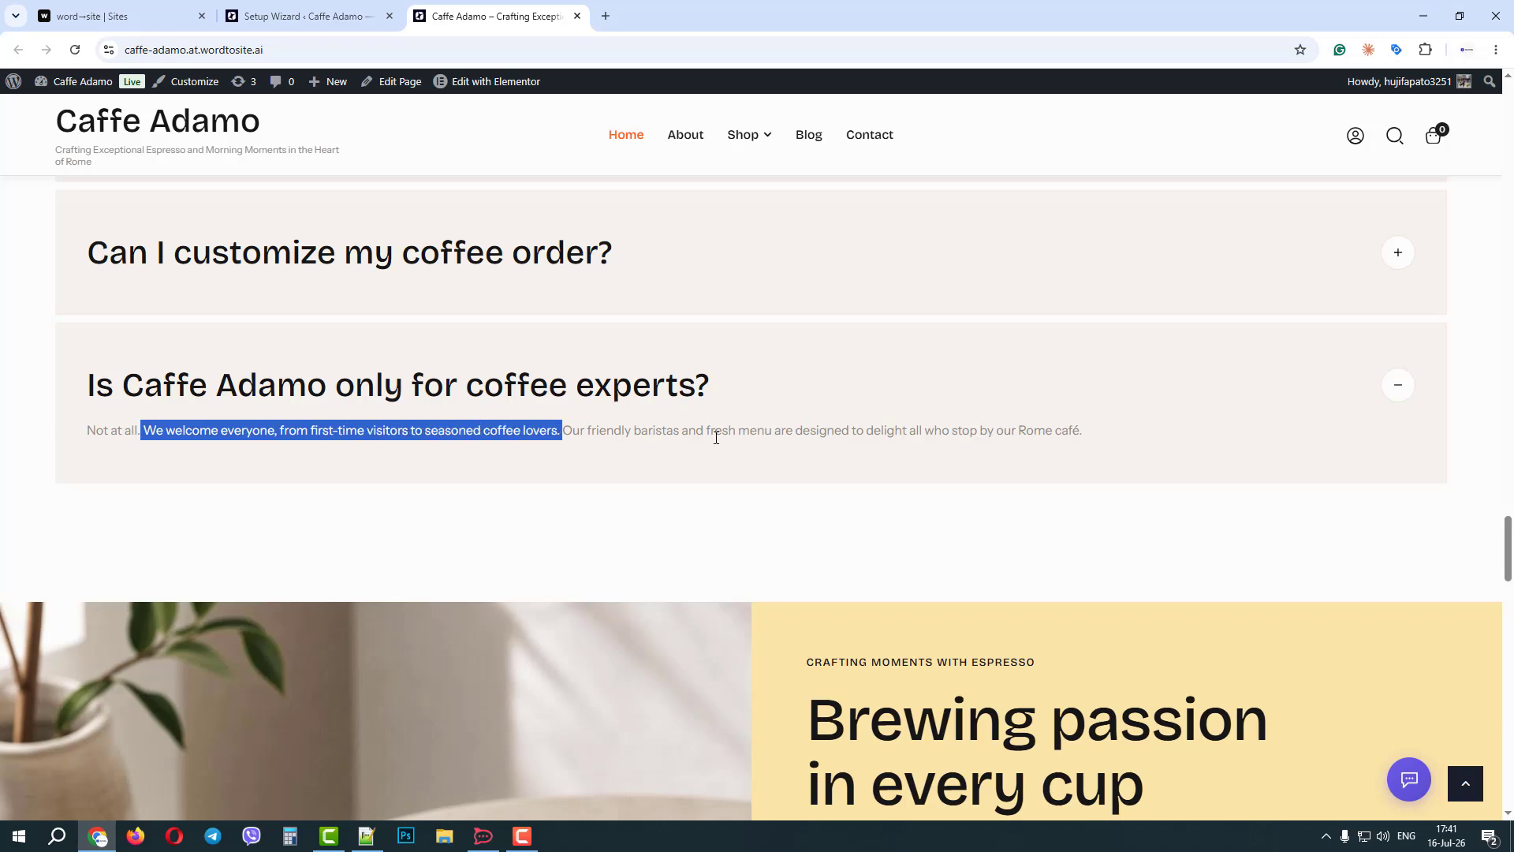
pyautogui.click(1078, 430)
pyautogui.moveTo(1509, 543); pyautogui.dragTo(1498, 48)
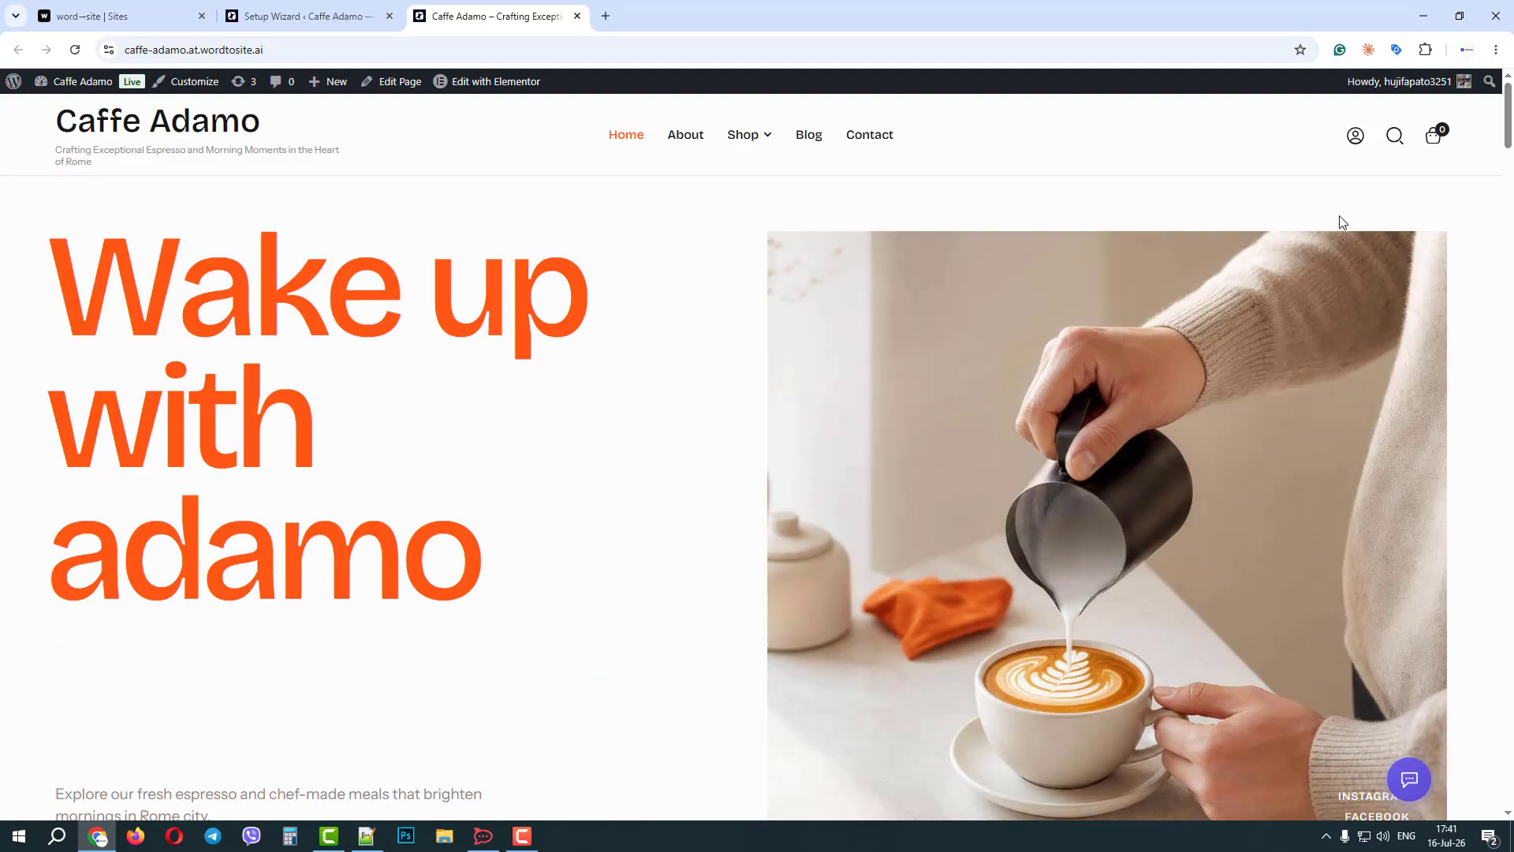
pyautogui.click(1417, 790)
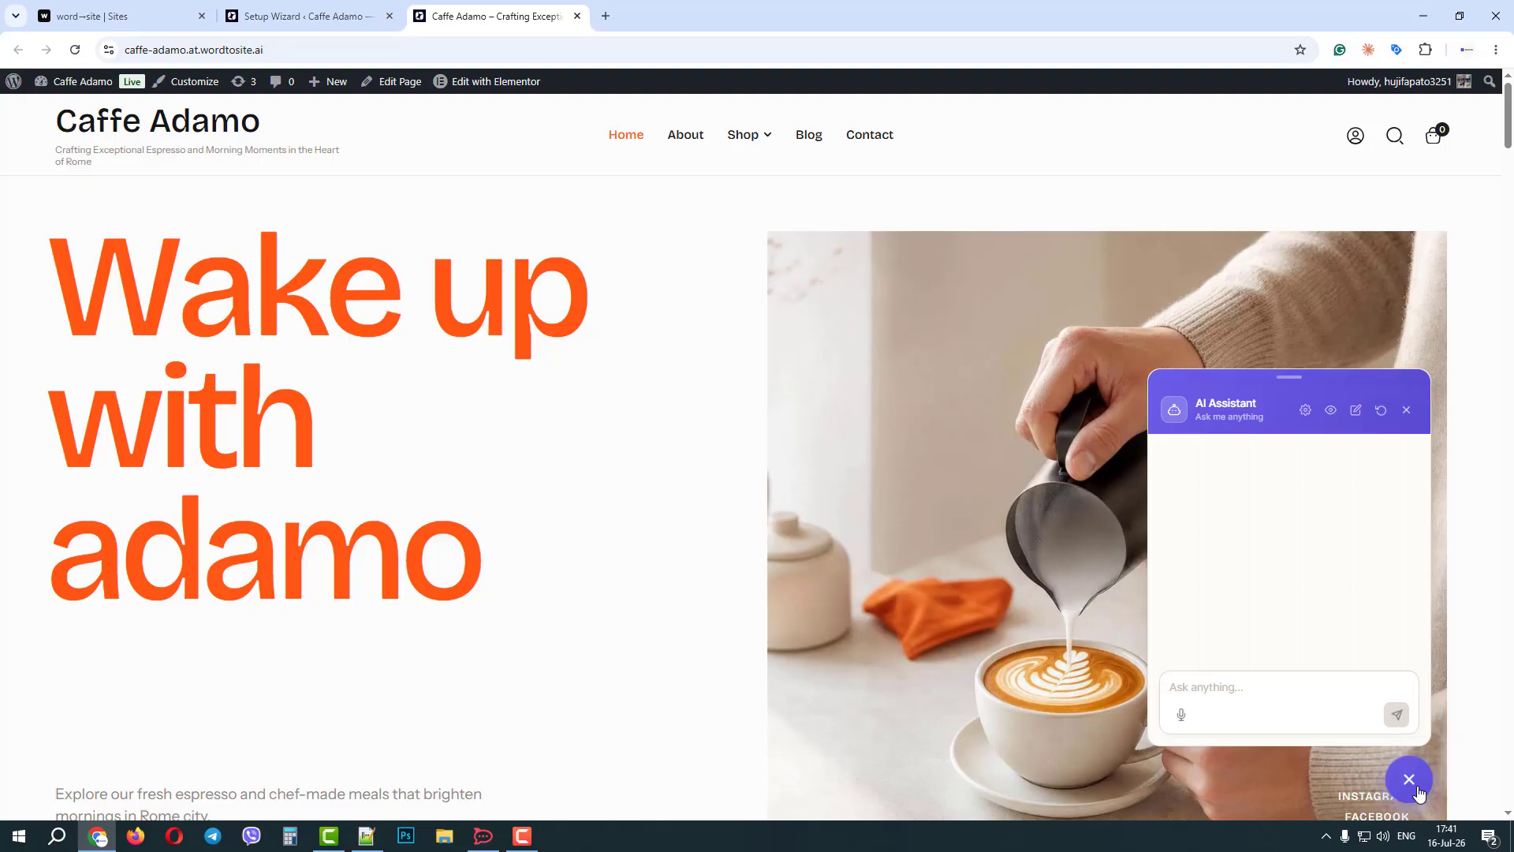
pyautogui.click(1418, 790)
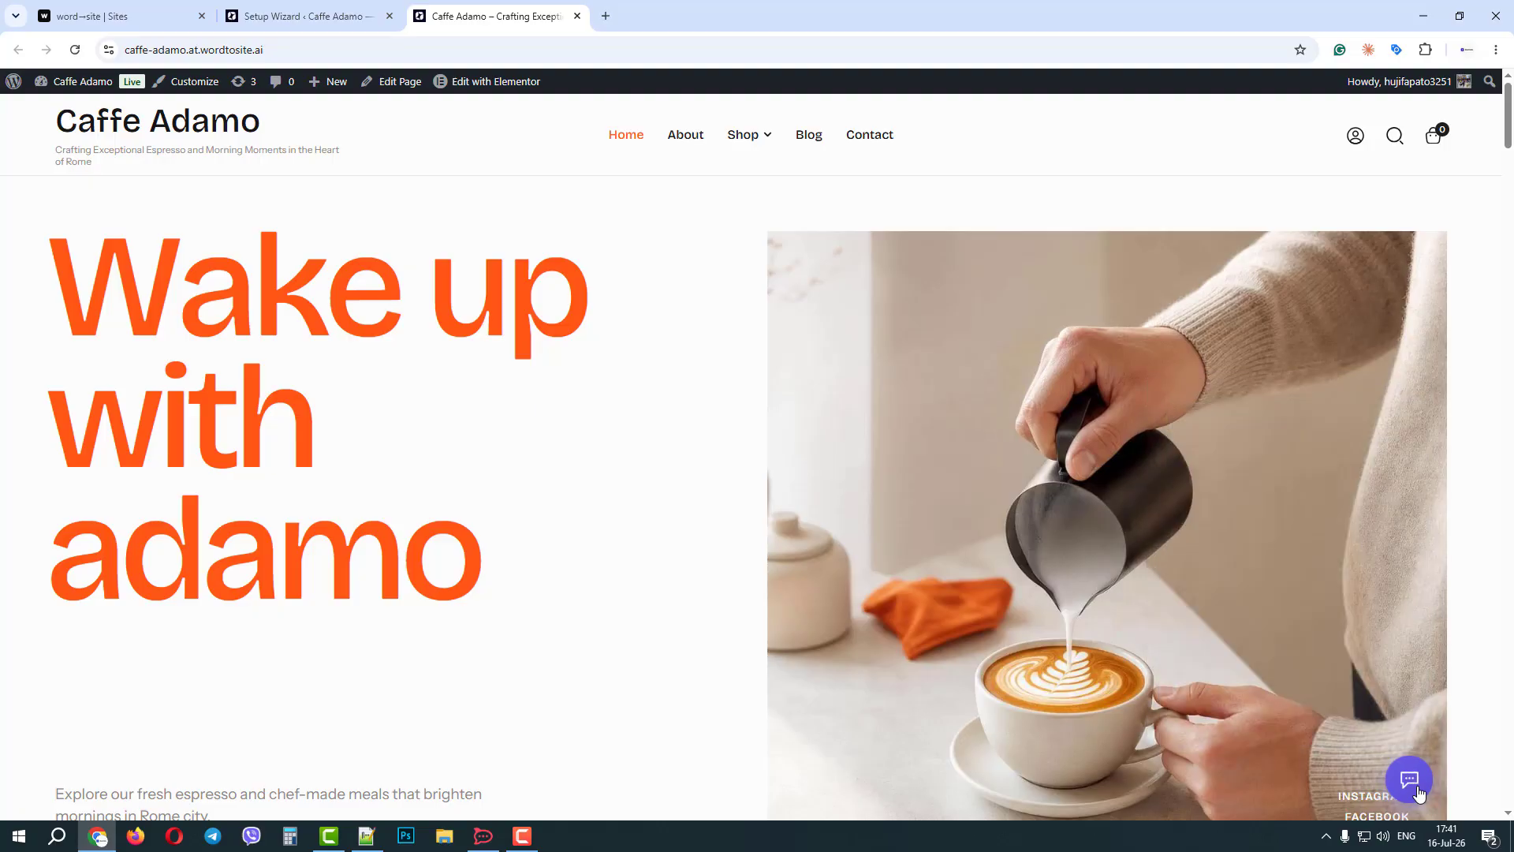
pyautogui.click(298, 16)
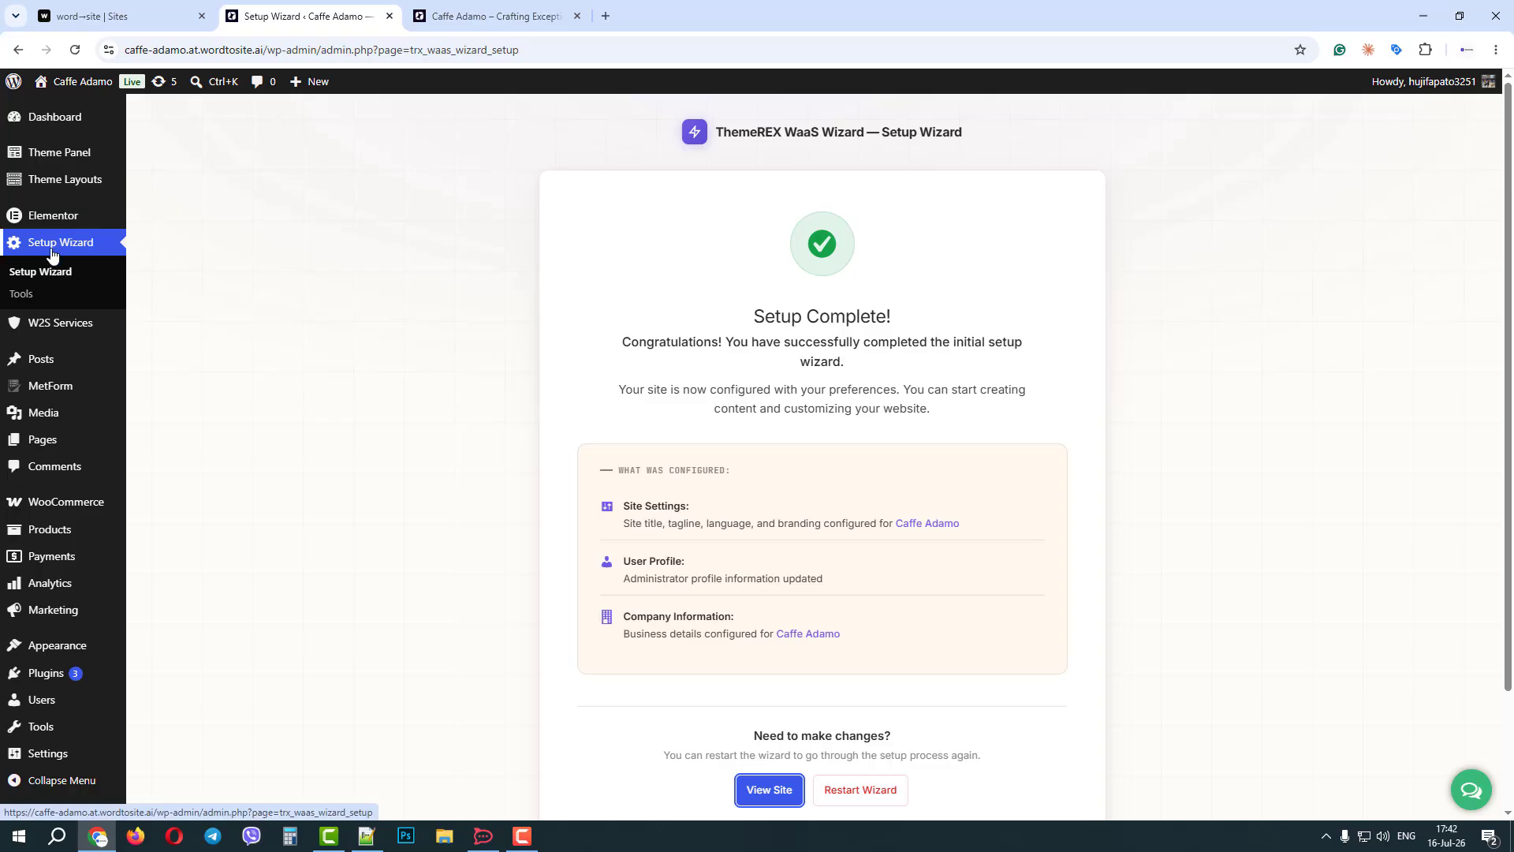
pyautogui.click(489, 16)
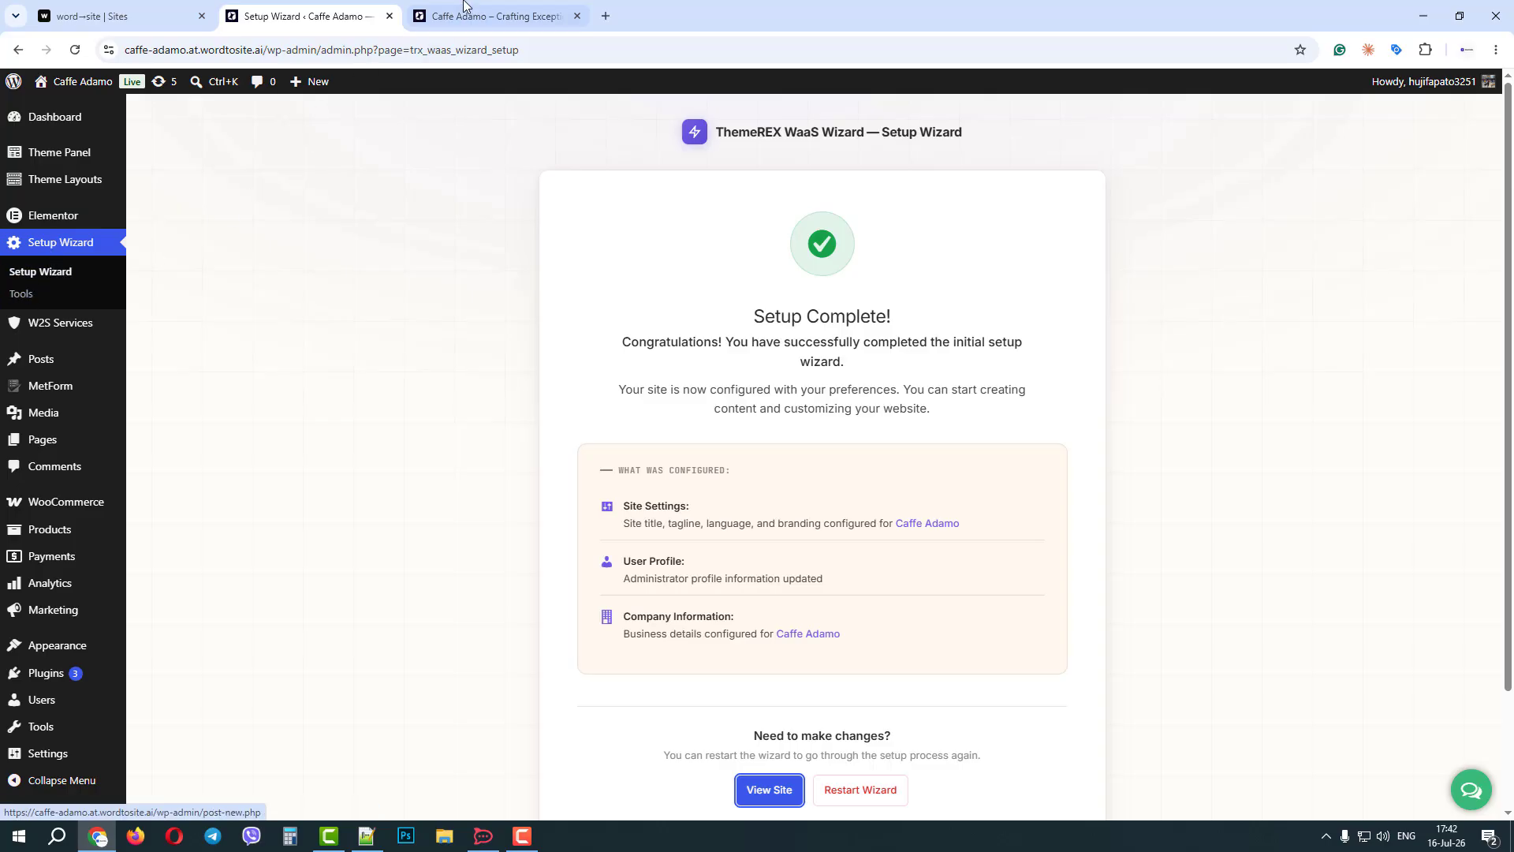
# Open the AI Assistant on the homepage and use it to hide the admin bar, then show it again.
pyautogui.click(1409, 780)
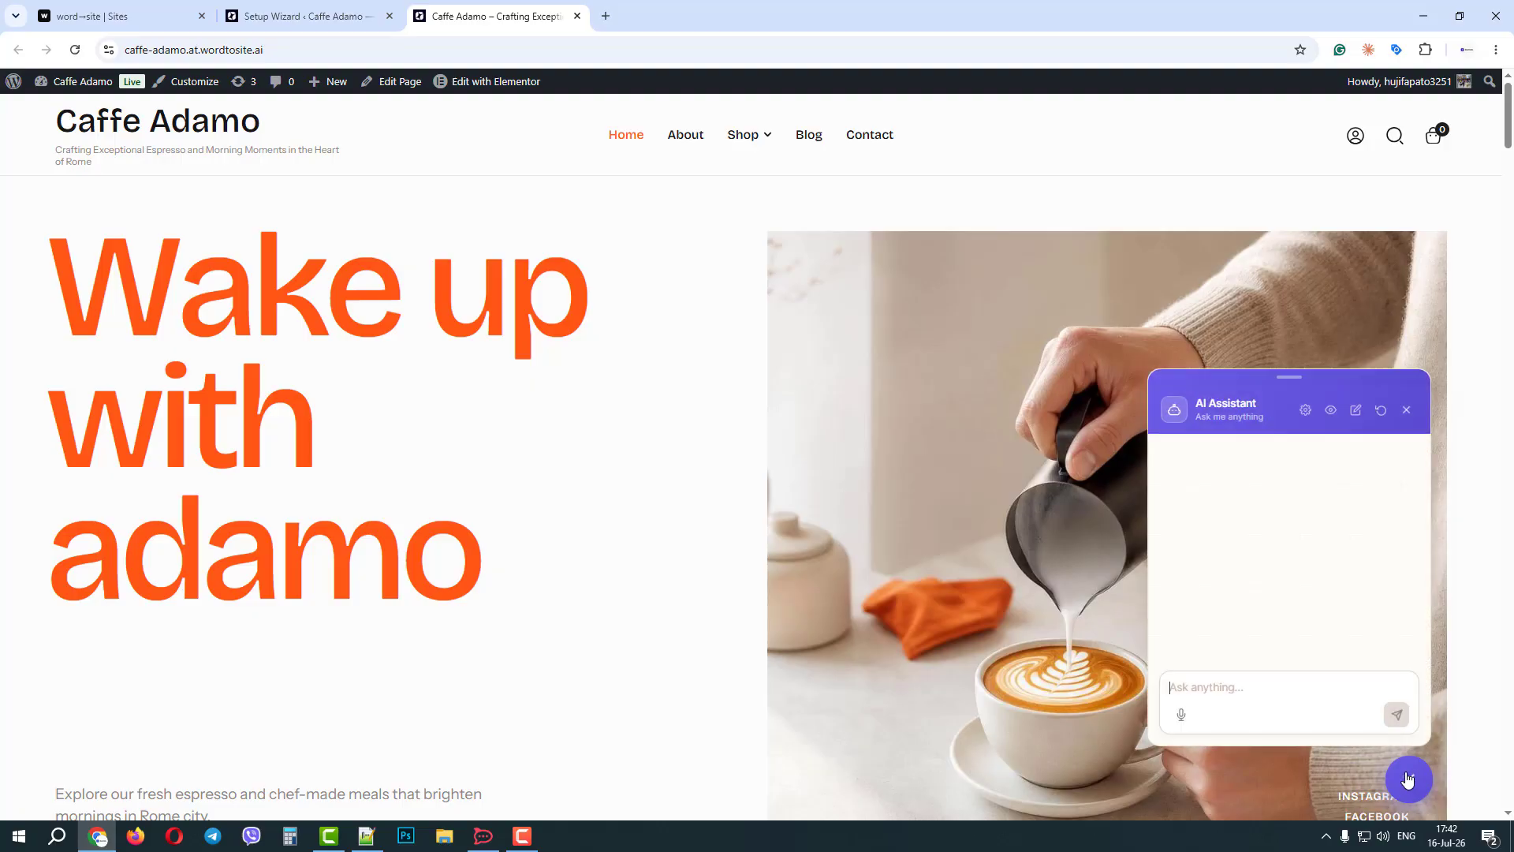
pyautogui.click(1332, 411)
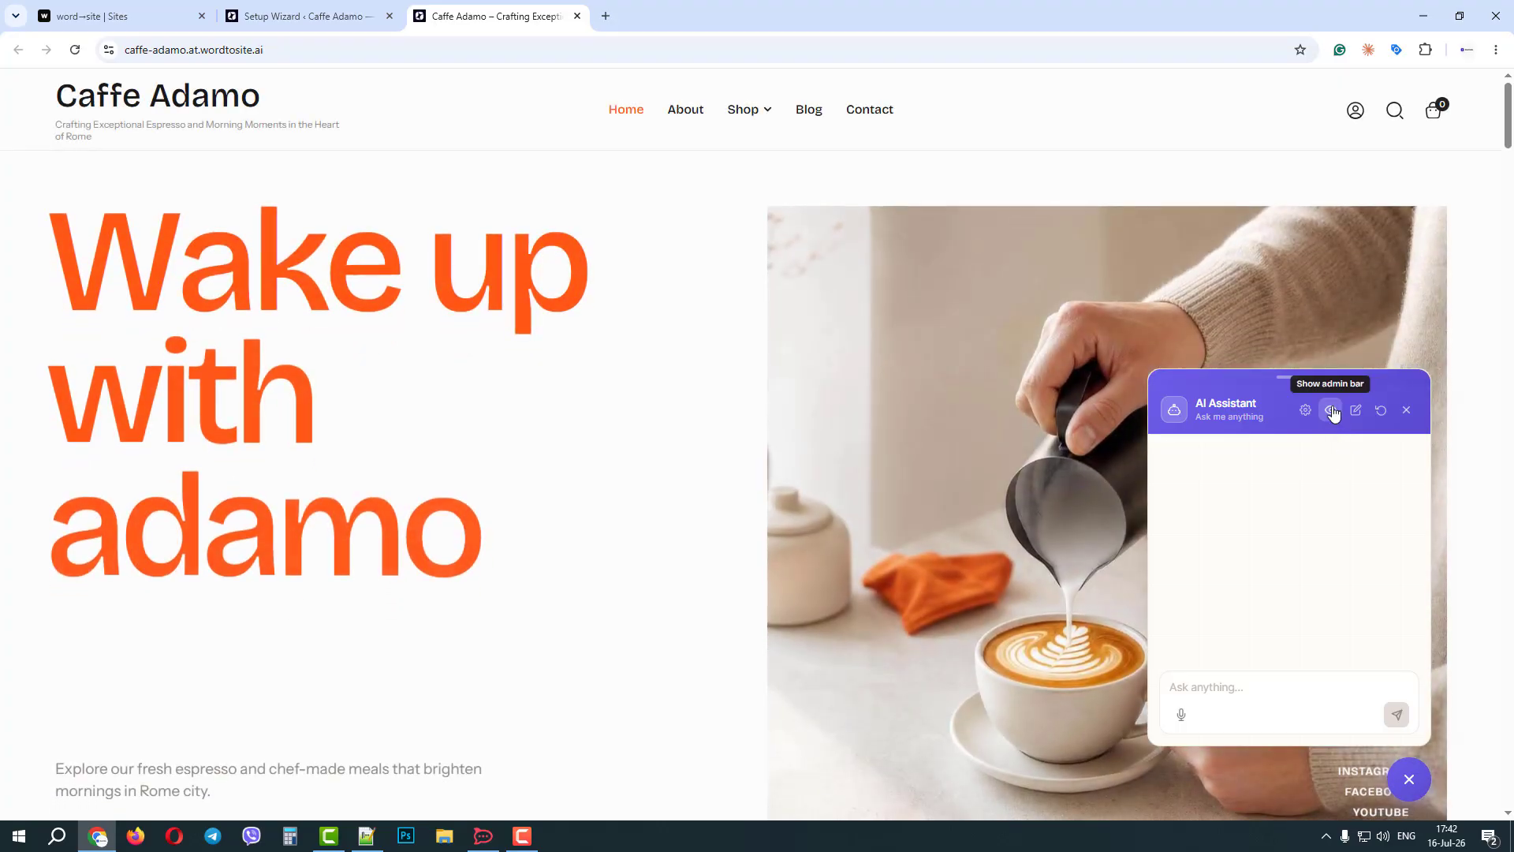
pyautogui.click(1333, 412)
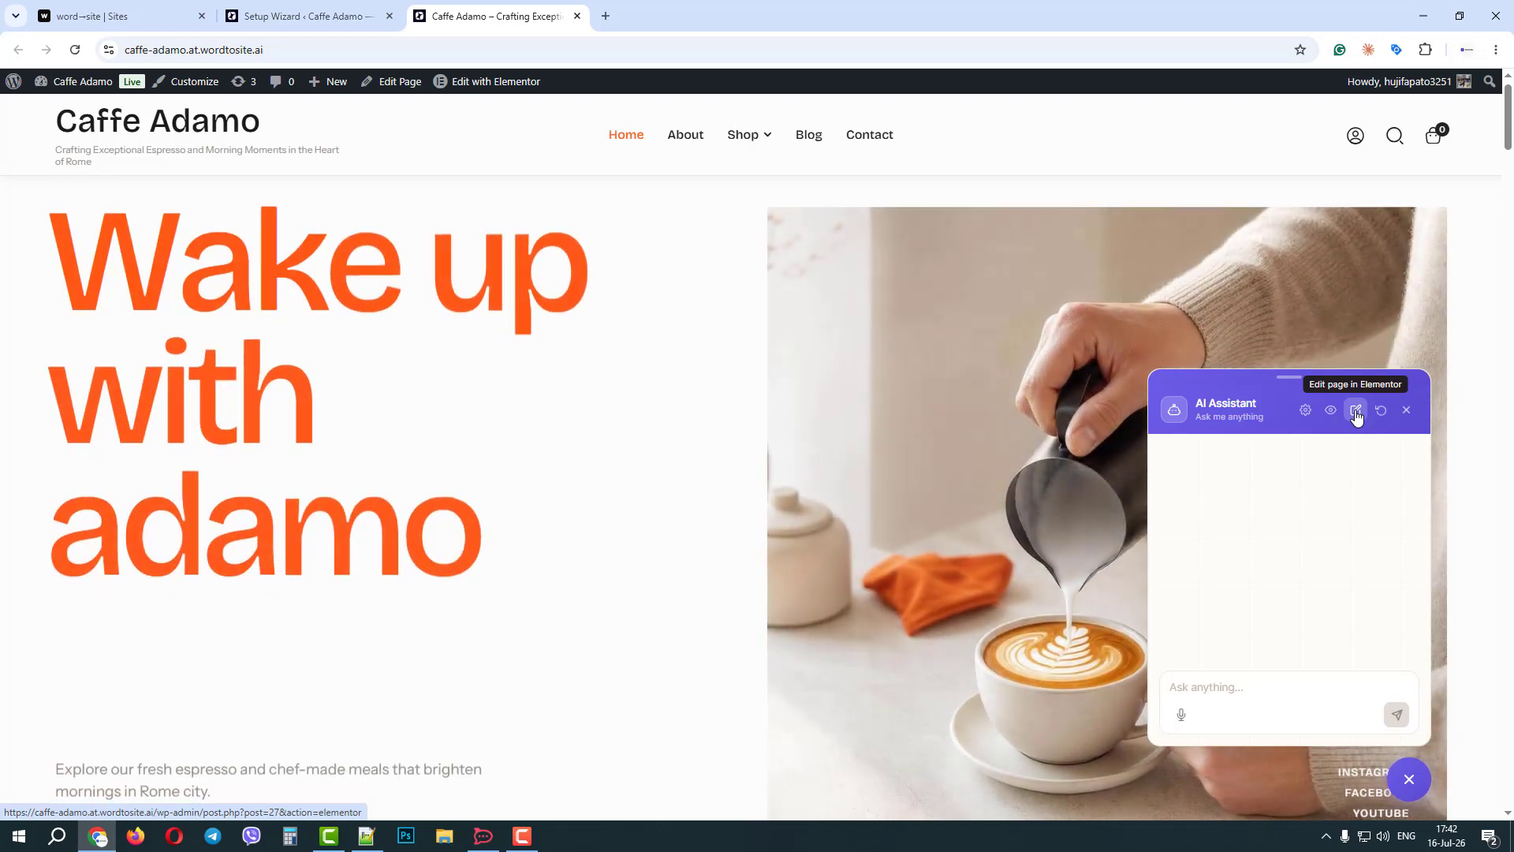
# Open the homepage in Elementor from the AI Assistant, and dismiss the Meet Angie pop-up, the assistant and the upgrade banner.
pyautogui.click(1356, 412)
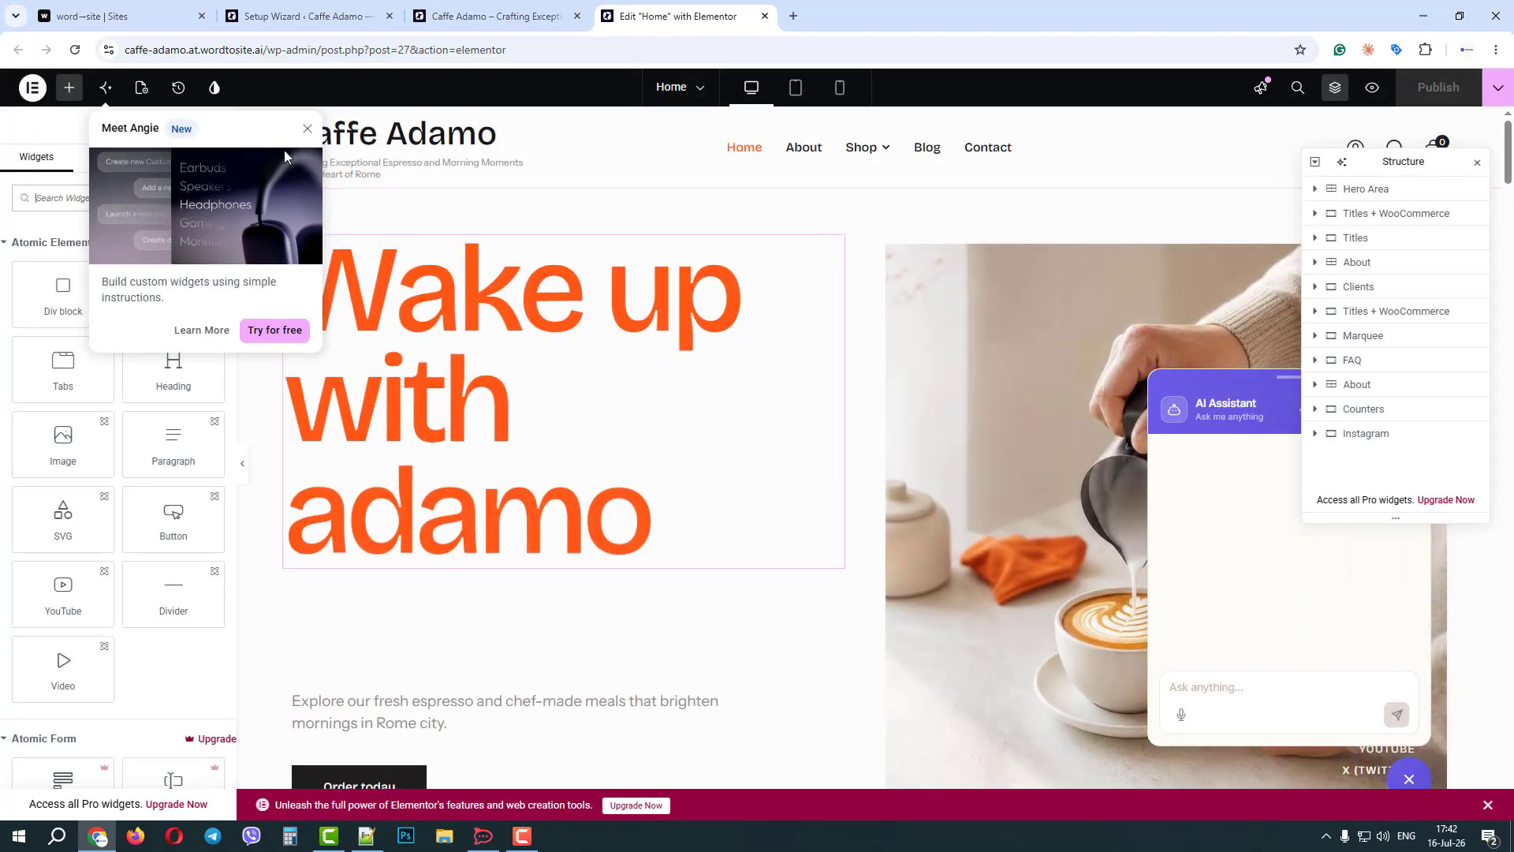
pyautogui.click(308, 129)
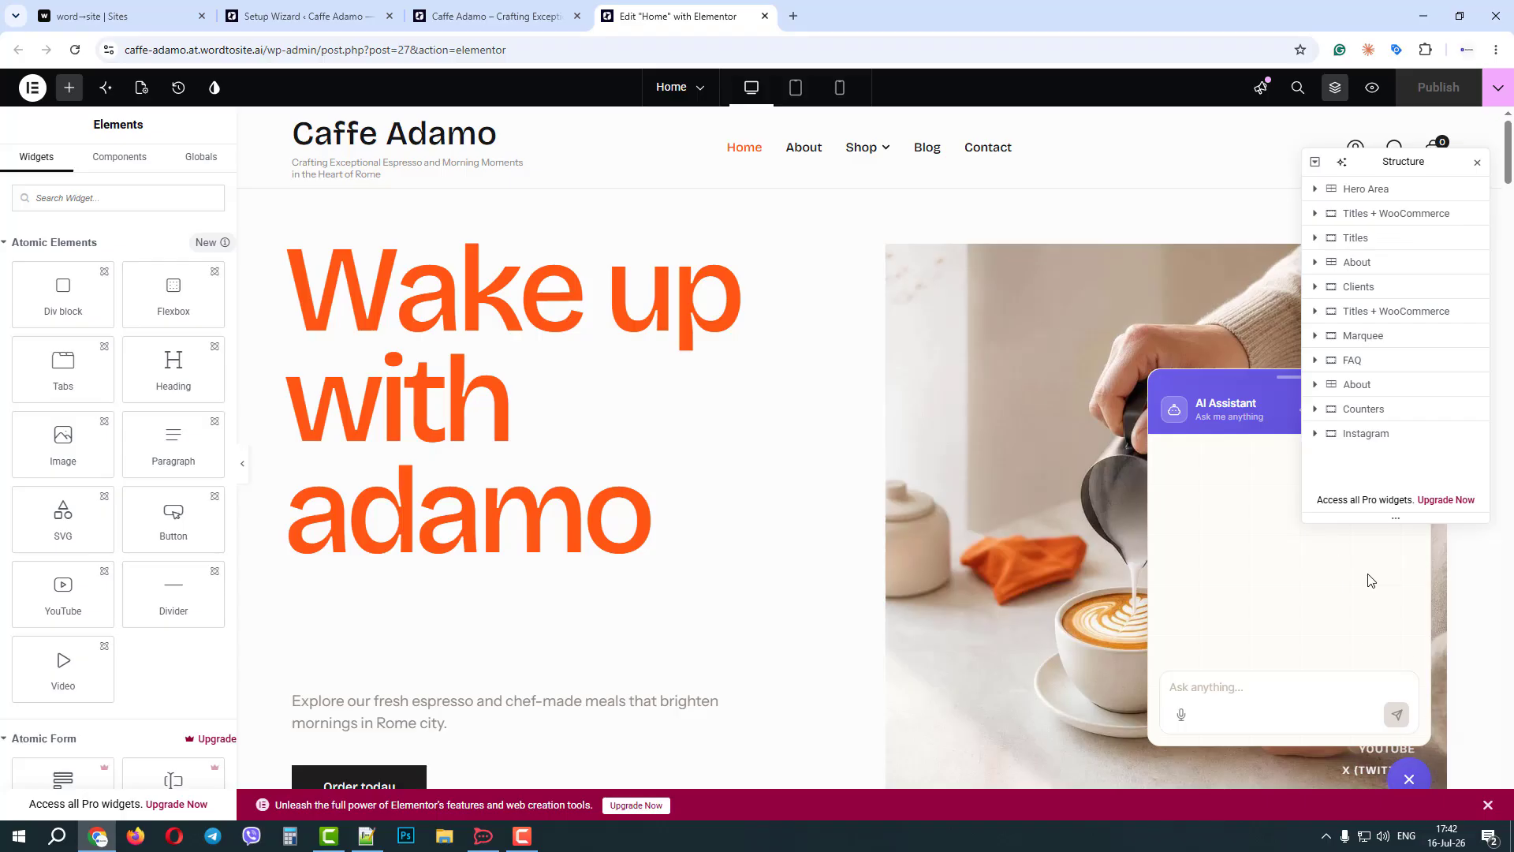
pyautogui.click(1416, 779)
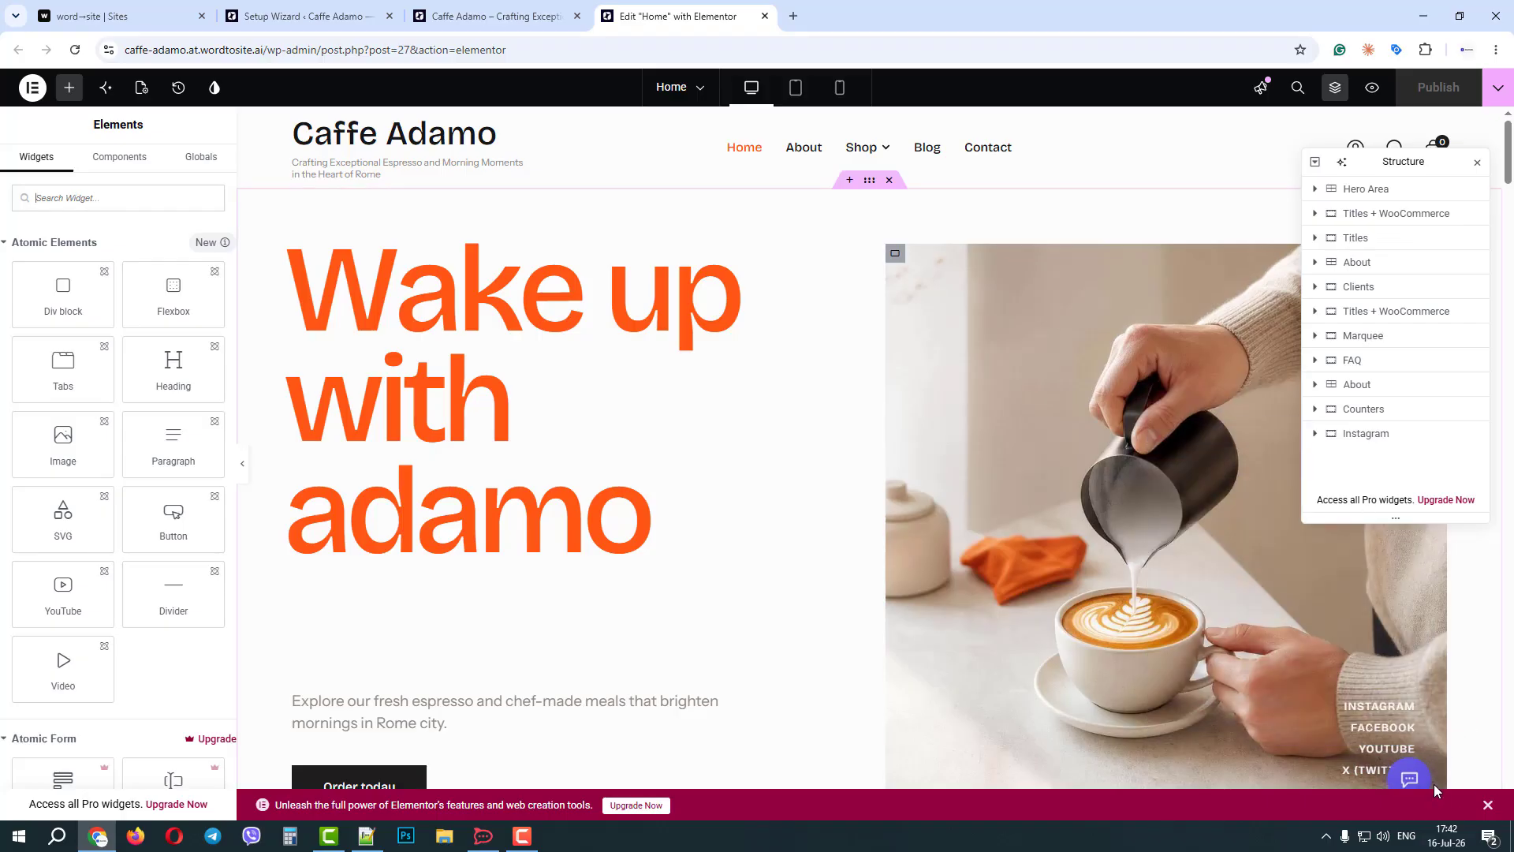
pyautogui.click(1488, 805)
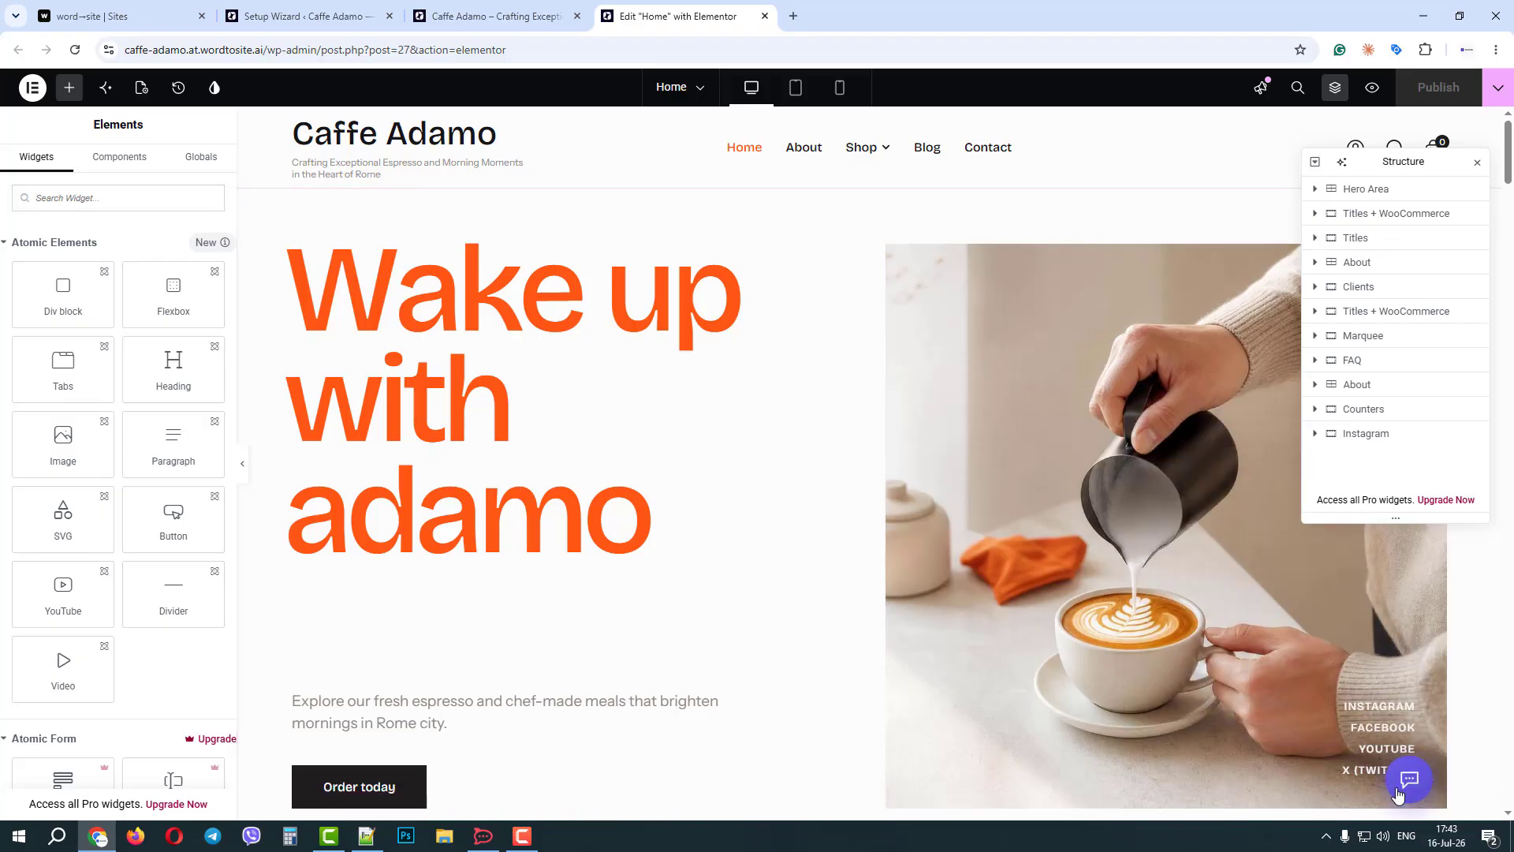
# Change the hero heading's text to "Wake up with adama".
pyautogui.scroll(-3, 698, 308)
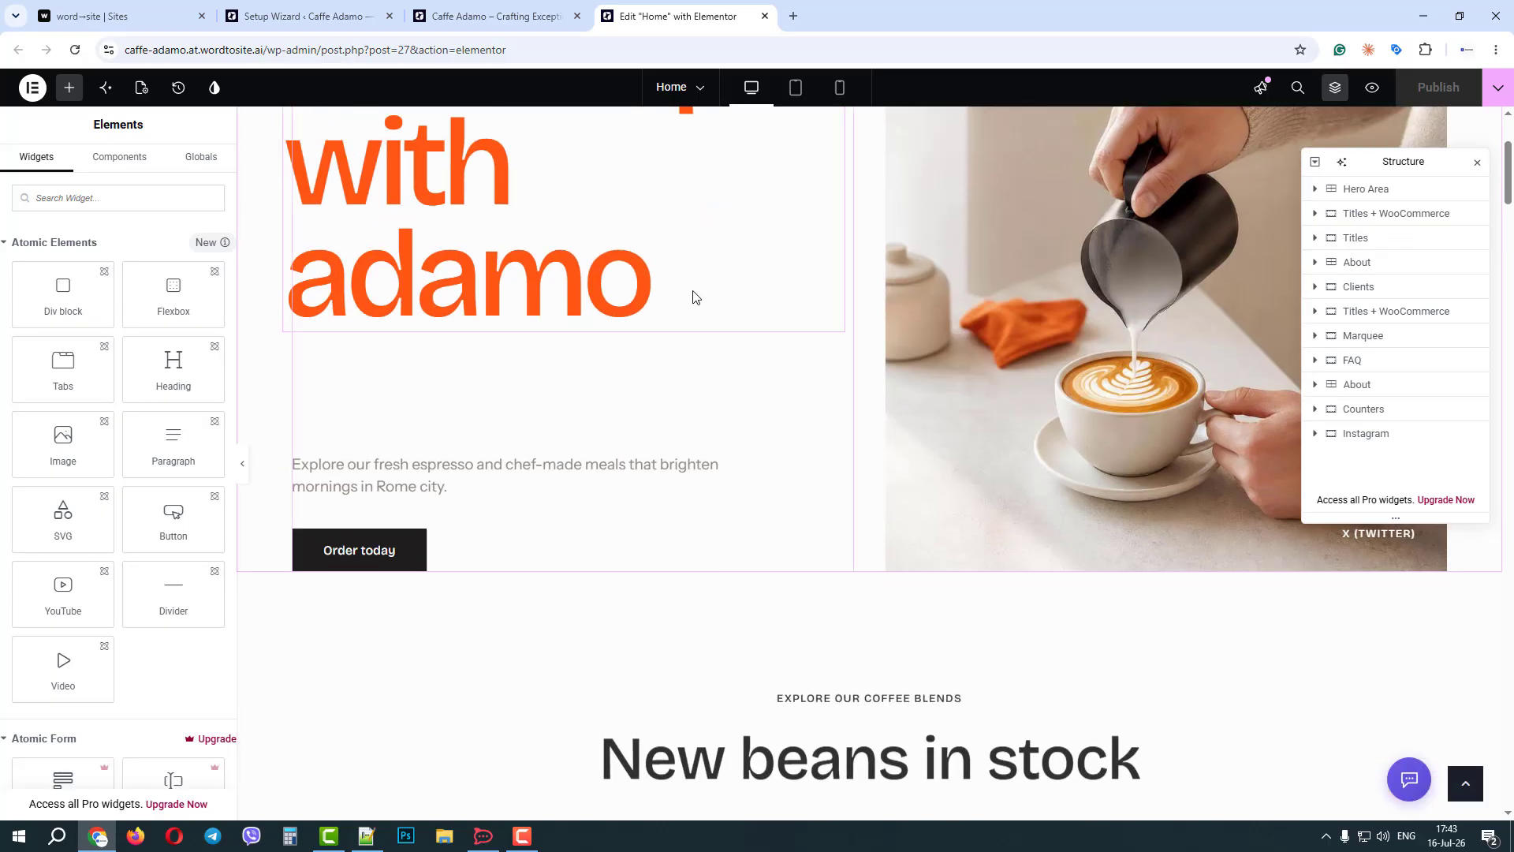
pyautogui.click(694, 297)
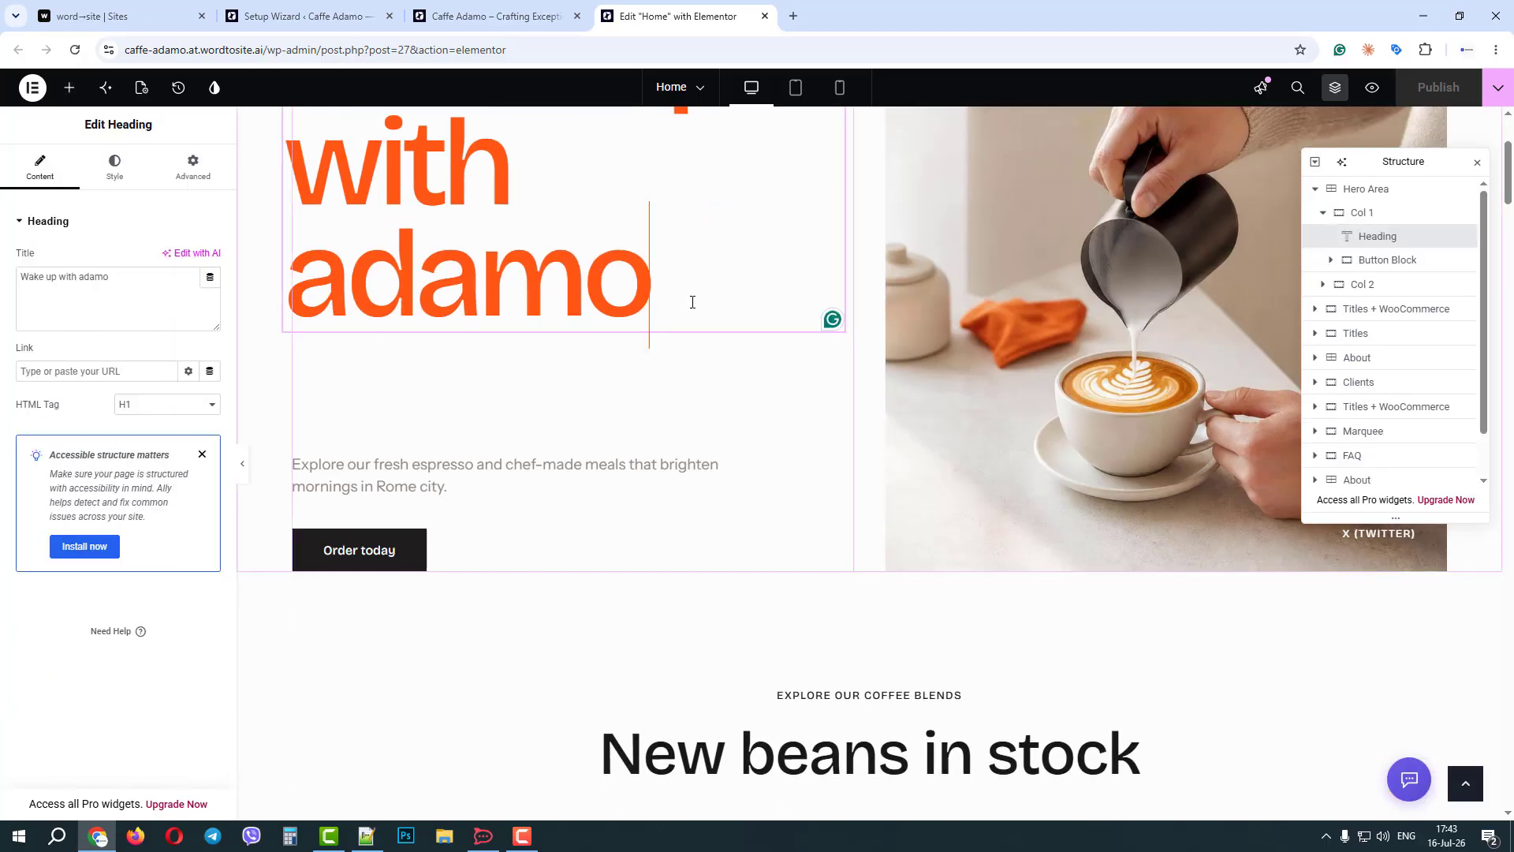
pyautogui.press('BackSpace')
pyautogui.write('a')
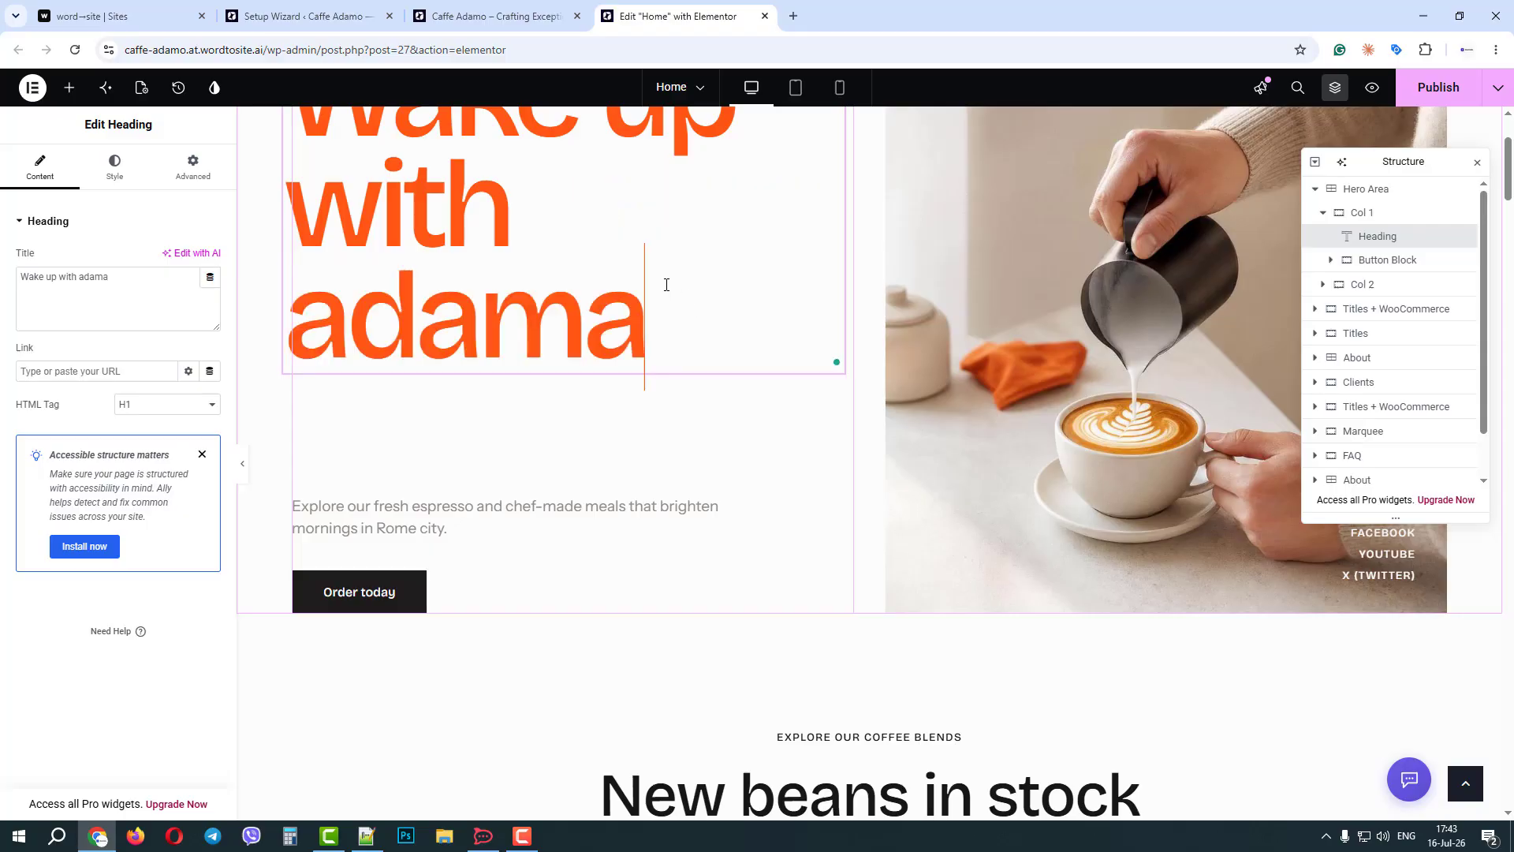
# Select the "New beans in stock" heading and look through the homepage's editable product and cappuccino sections.
pyautogui.scroll(-3, 727, 453)
pyautogui.click(996, 560)
pyautogui.scroll(-4, 997, 560)
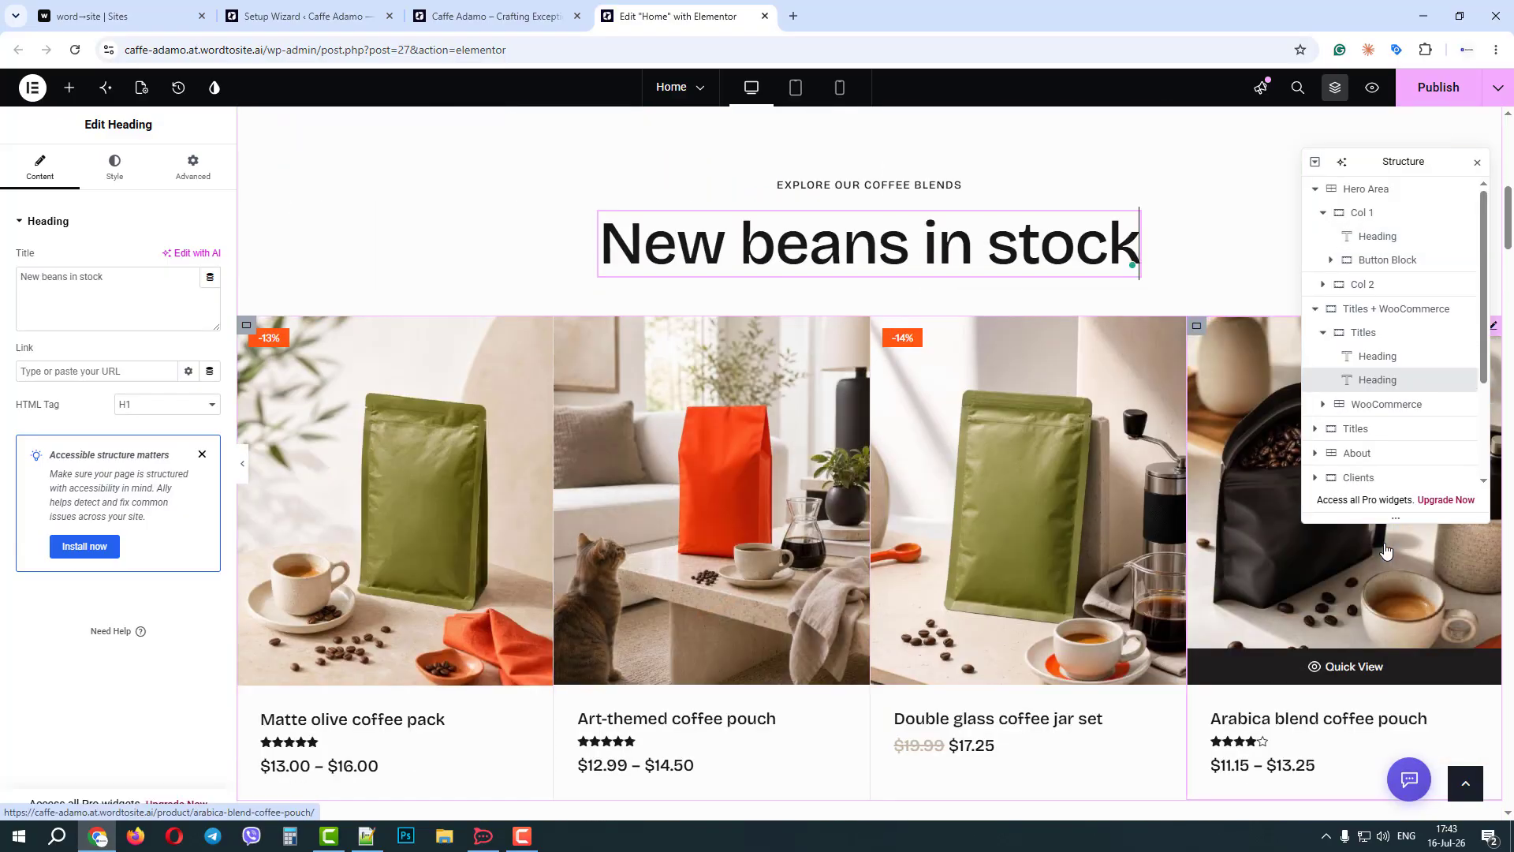
pyautogui.scroll(-10, 679, 484)
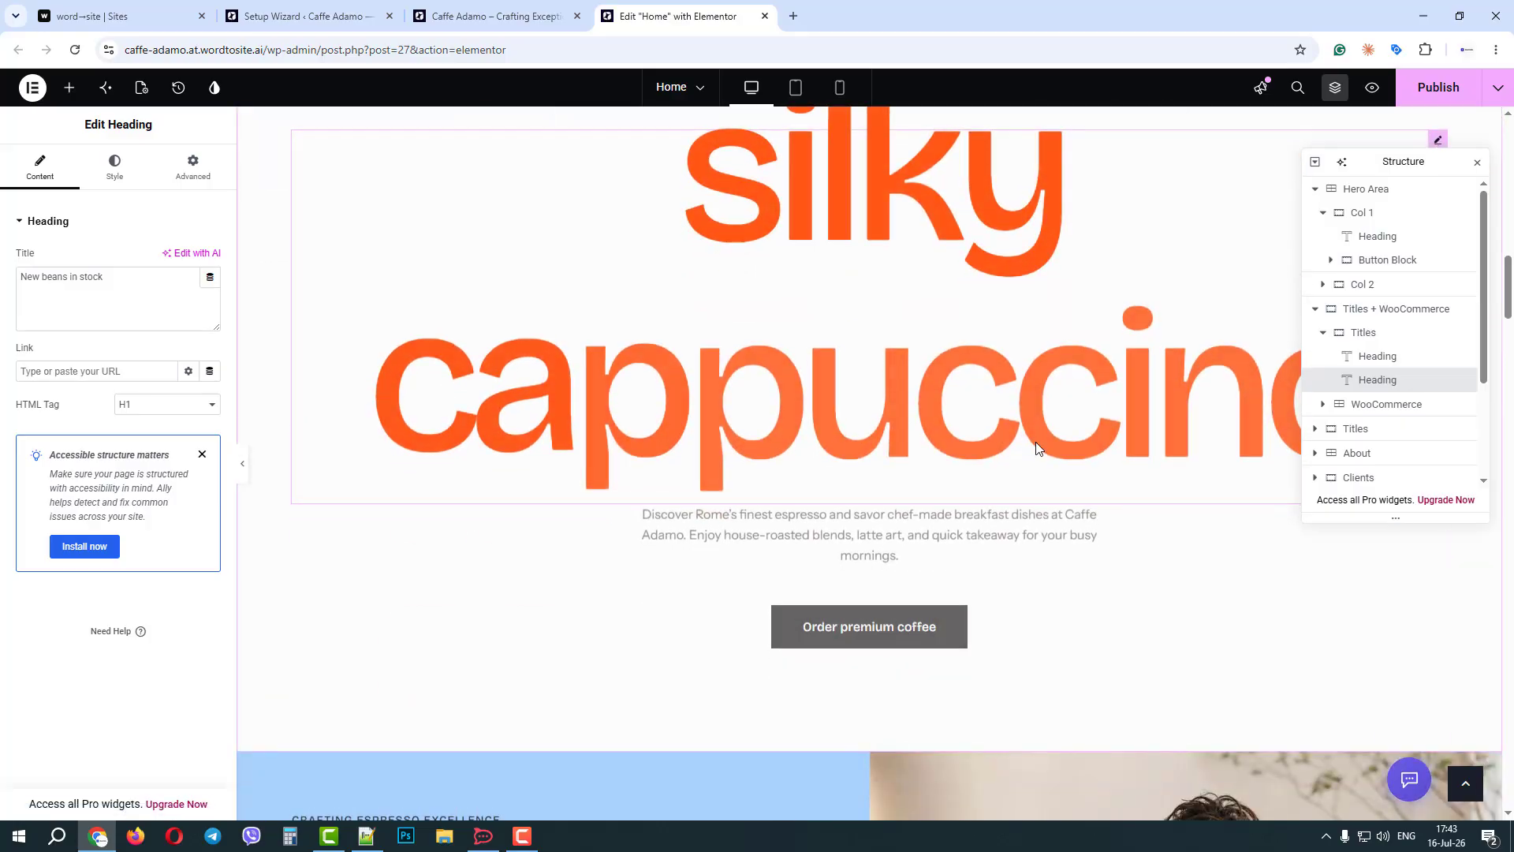
pyautogui.scroll(15, 1035, 442)
pyautogui.scroll(3, 1088, 303)
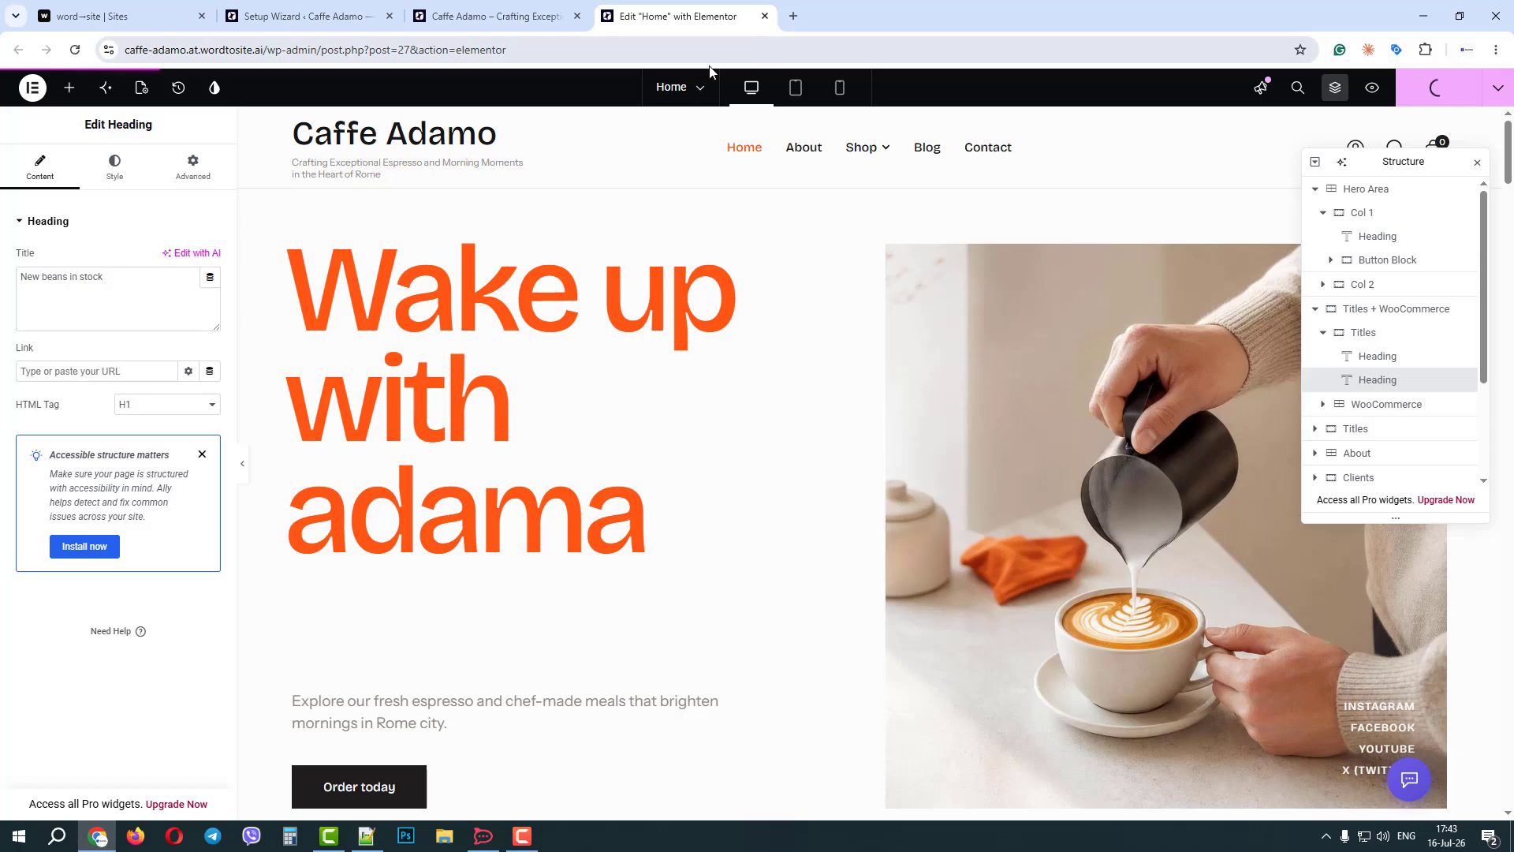
# Close the Elementor editor and leave the page without waiting for the changes to save.
pyautogui.click(764, 16)
pyautogui.click(765, 17)
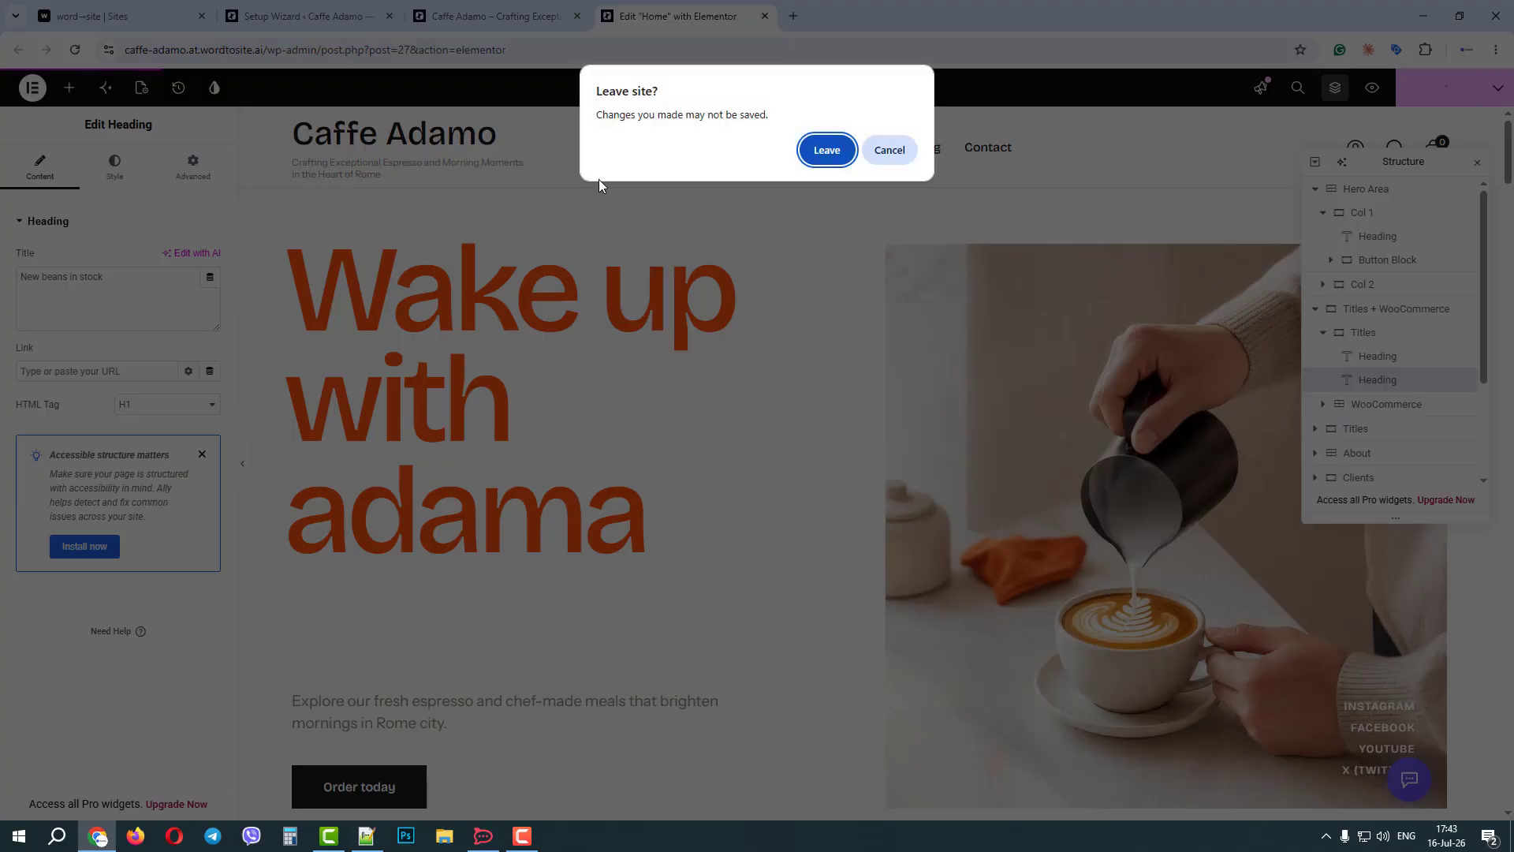
pyautogui.click(830, 152)
# Open the Theme Dashboard in the site's WordPress admin and view the theme's addons.
pyautogui.click(307, 16)
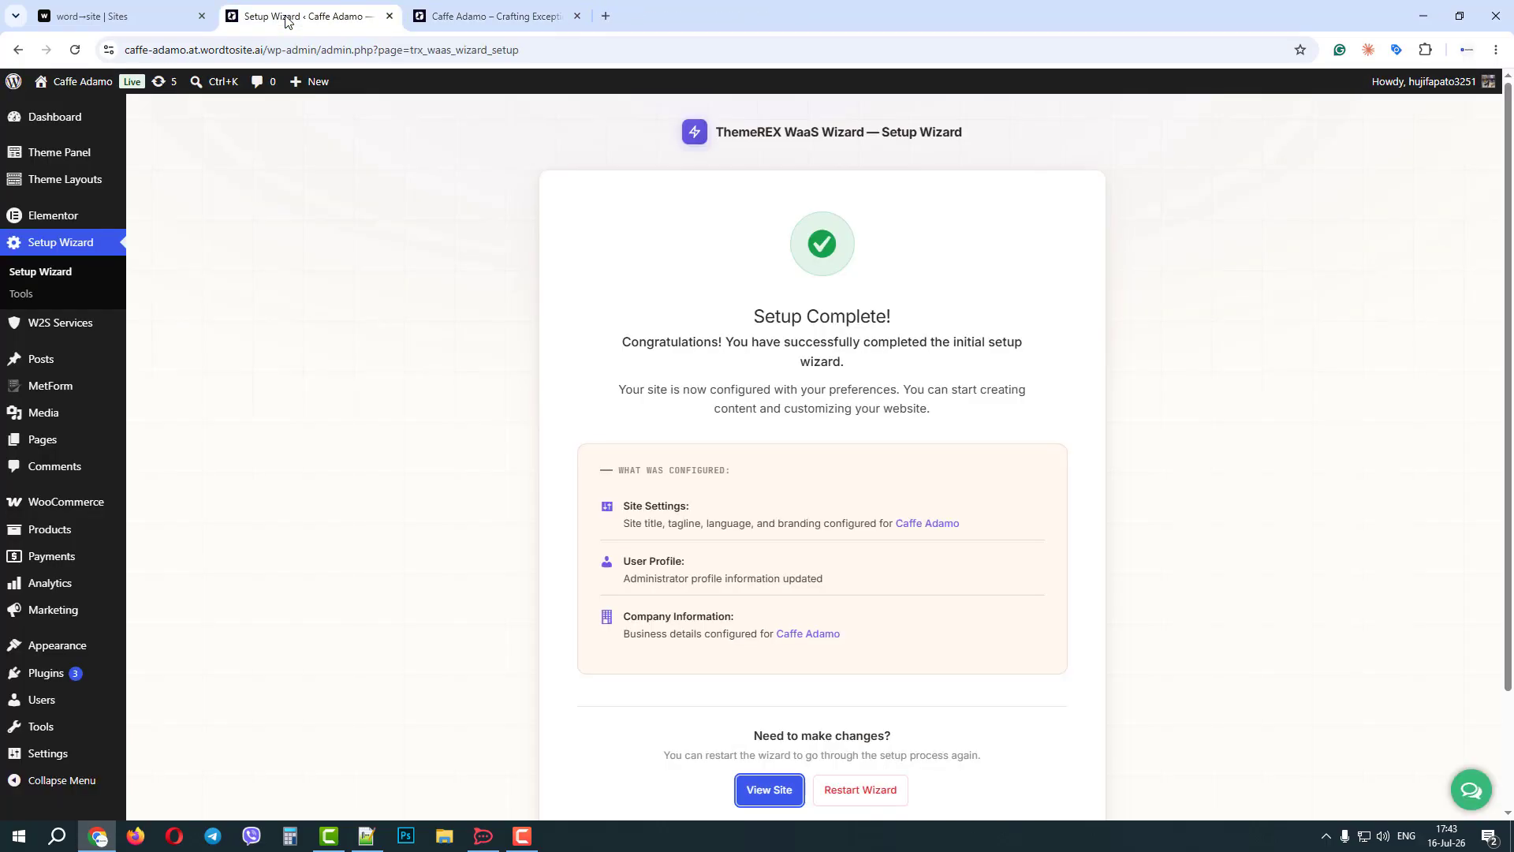
pyautogui.moveTo(94, 162)
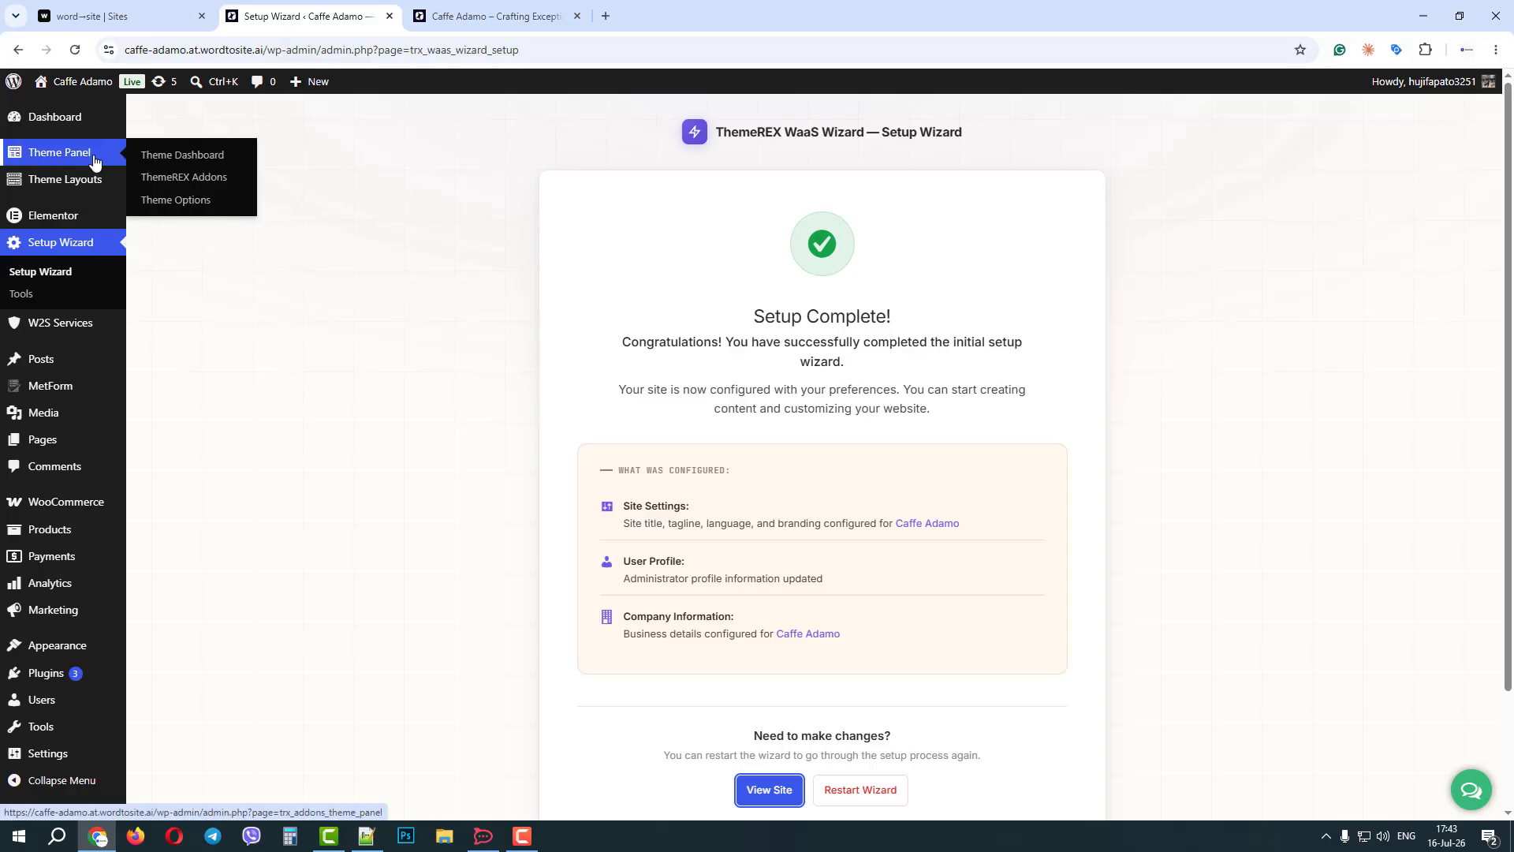
pyautogui.click(199, 167)
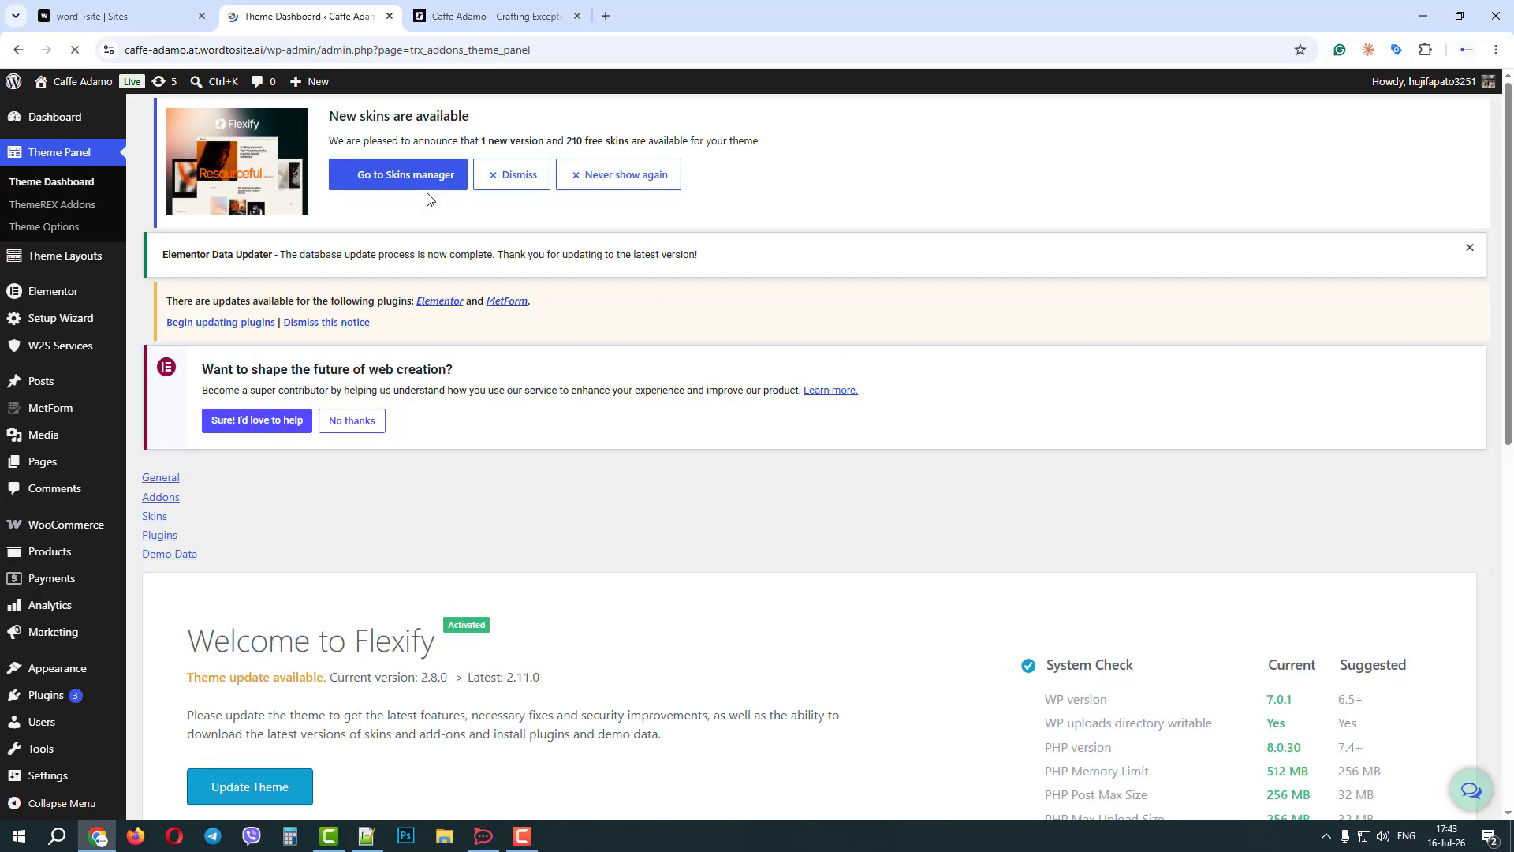
pyautogui.scroll(-2, 428, 197)
pyautogui.scroll(-2, 427, 198)
pyautogui.click(239, 116)
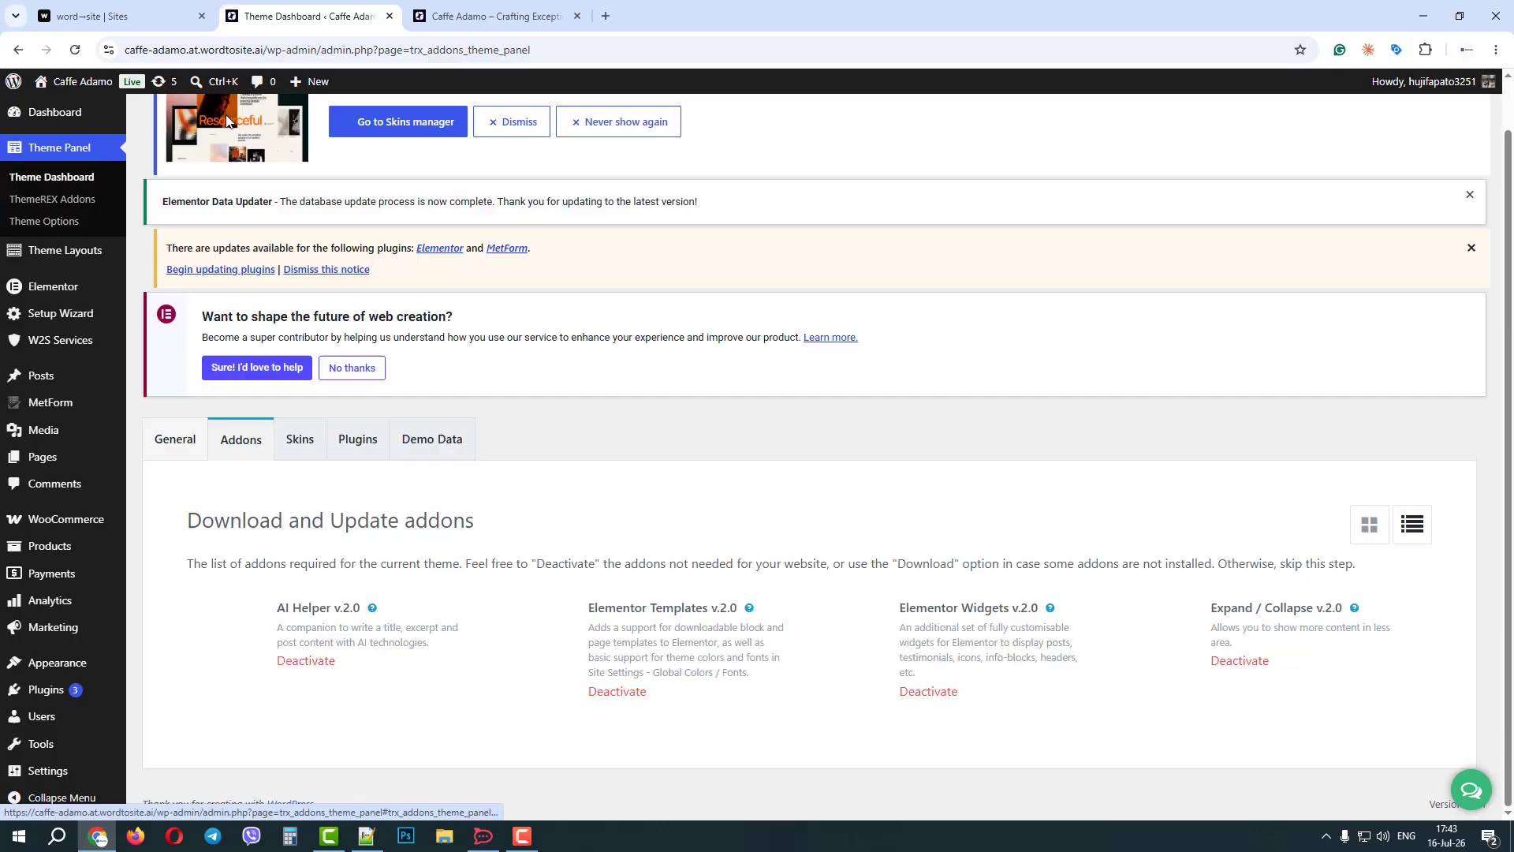
# Browse the skins available for the theme.
pyautogui.click(300, 439)
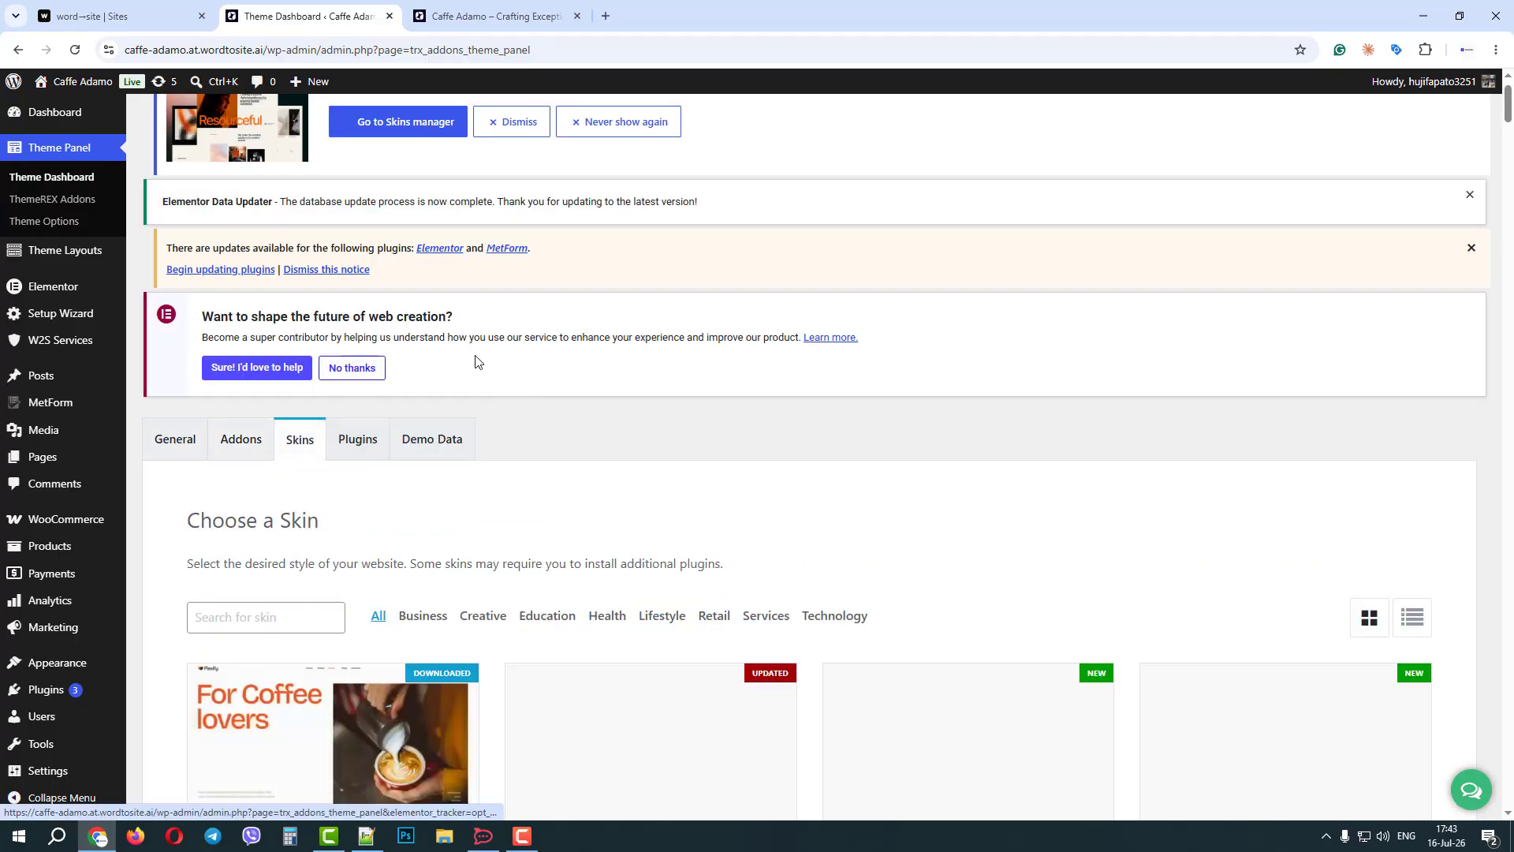
pyautogui.scroll(-3, 551, 348)
pyautogui.scroll(-3, 1286, 524)
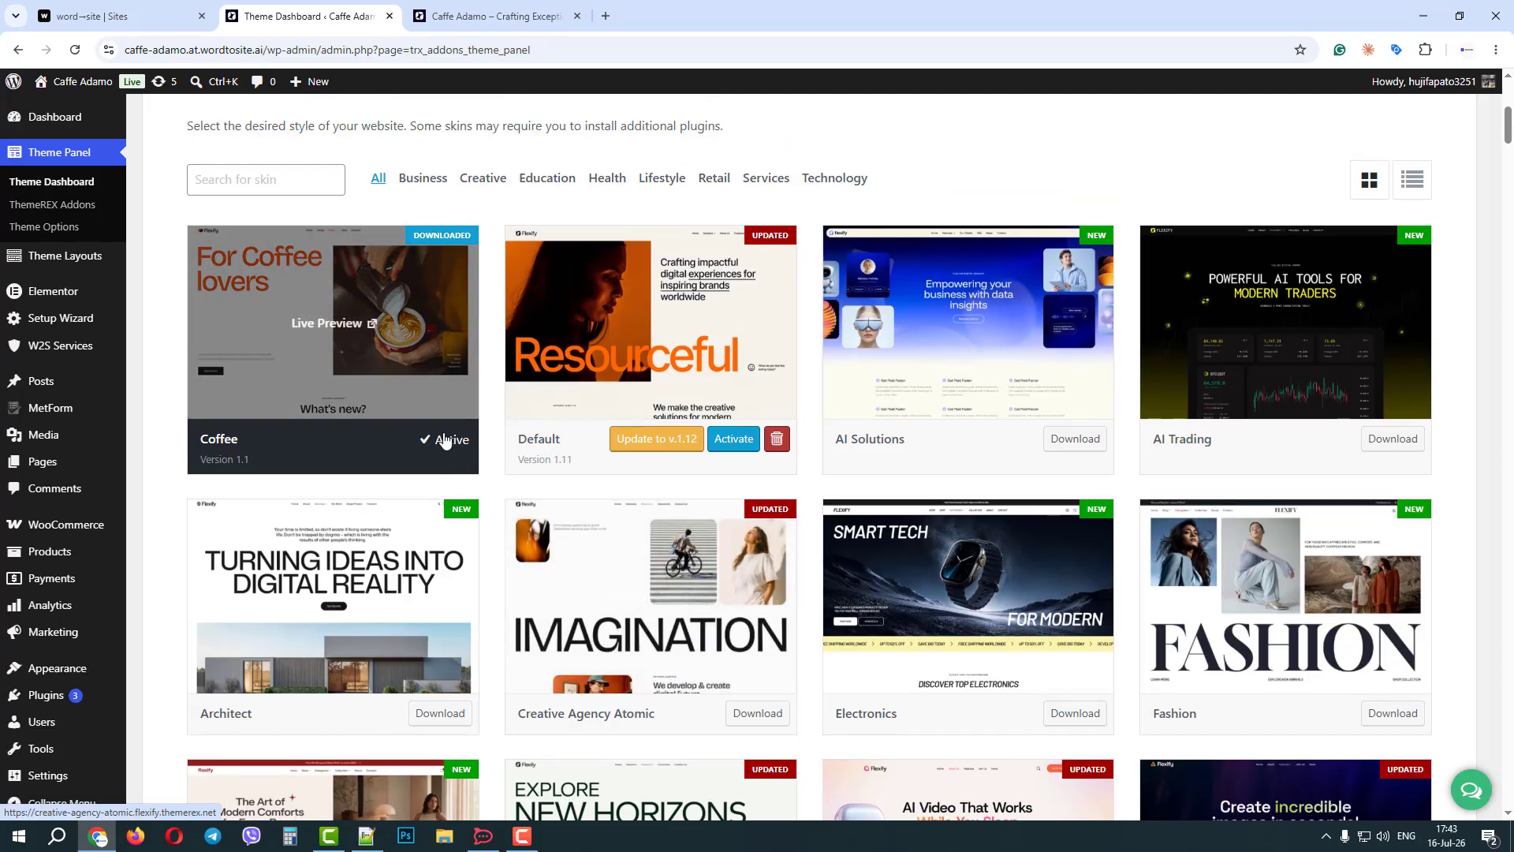
pyautogui.scroll(3, 446, 440)
# Review the theme's plugins, its demo data import options and its general information.
pyautogui.click(357, 199)
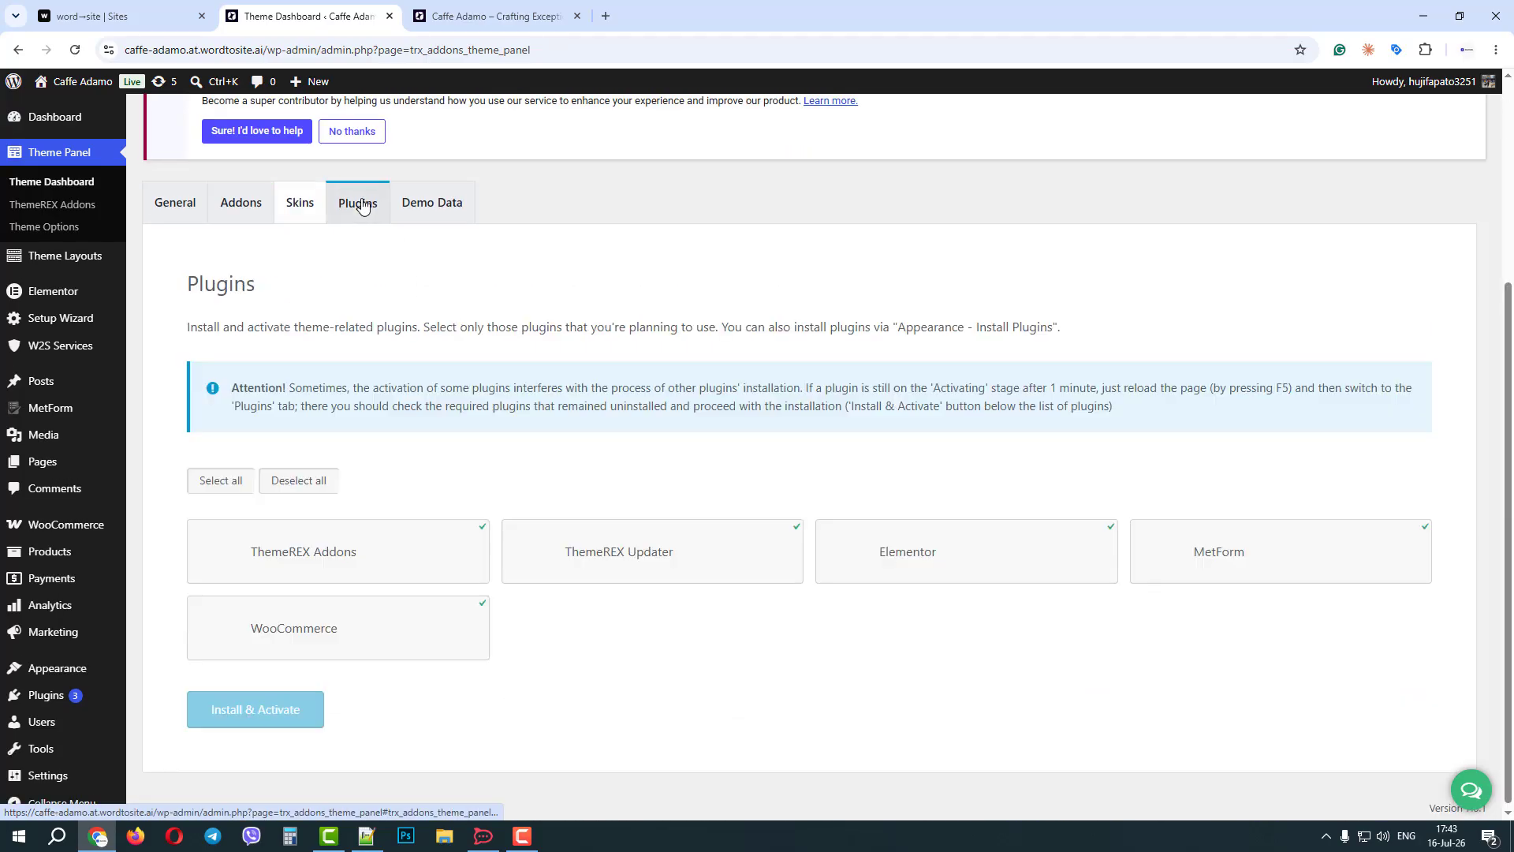
pyautogui.click(446, 206)
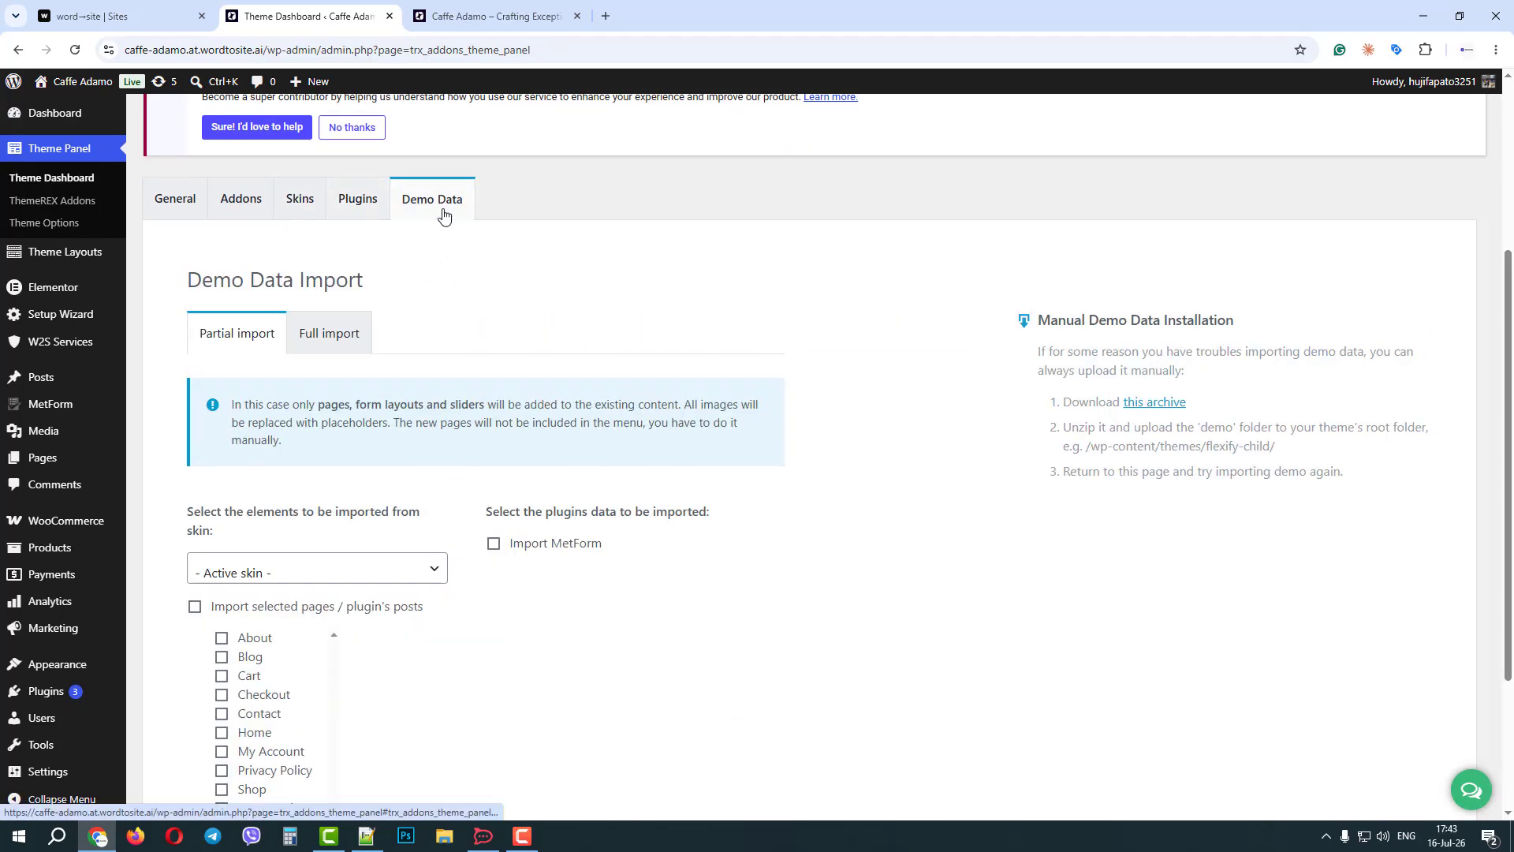
pyautogui.click(175, 200)
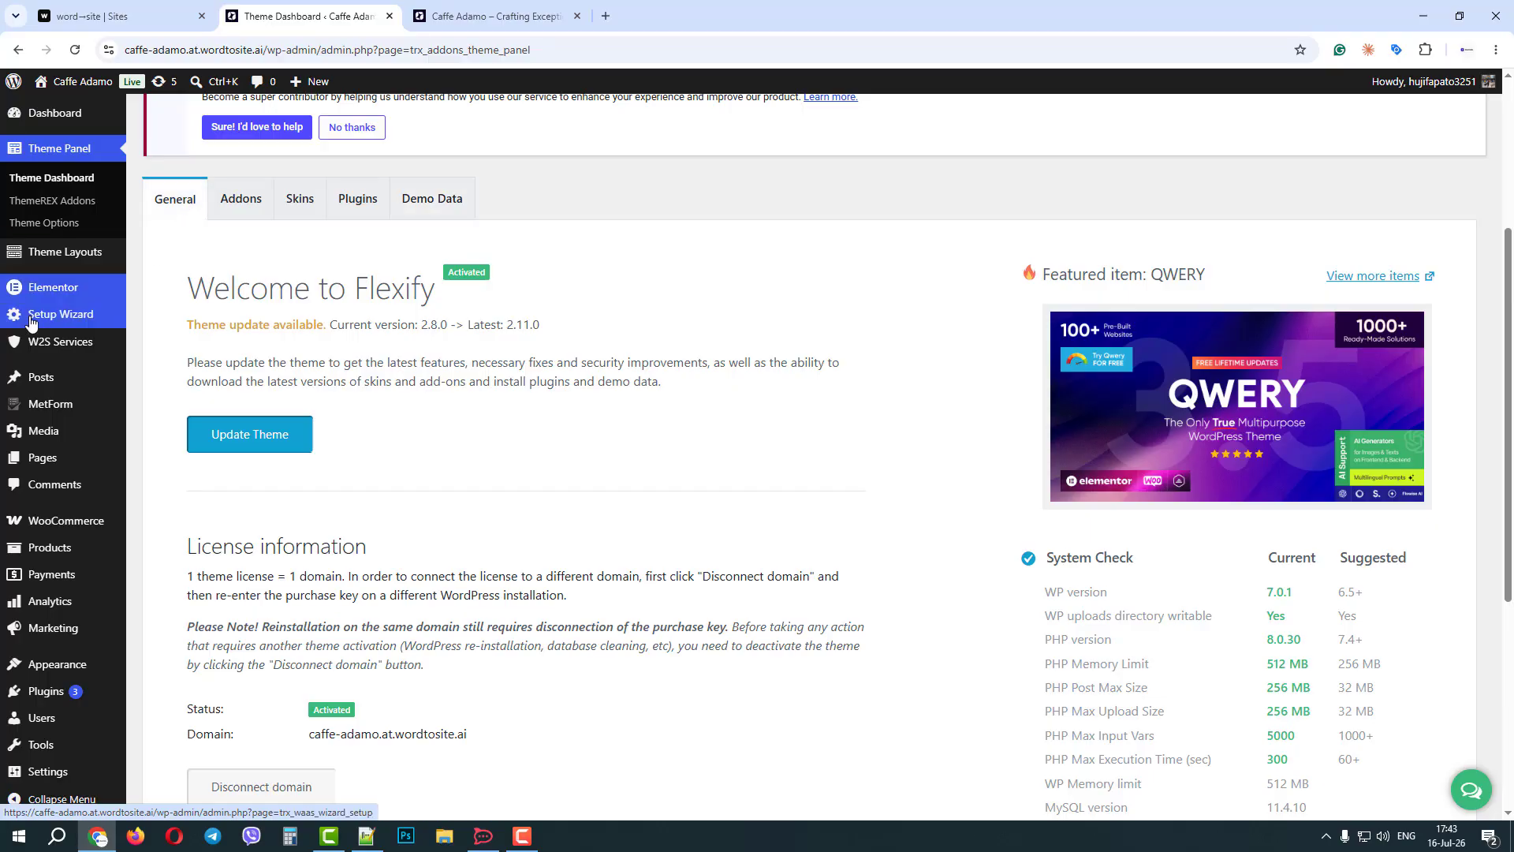
pyautogui.scroll(-2, 41, 393)
pyautogui.scroll(5, 41, 394)
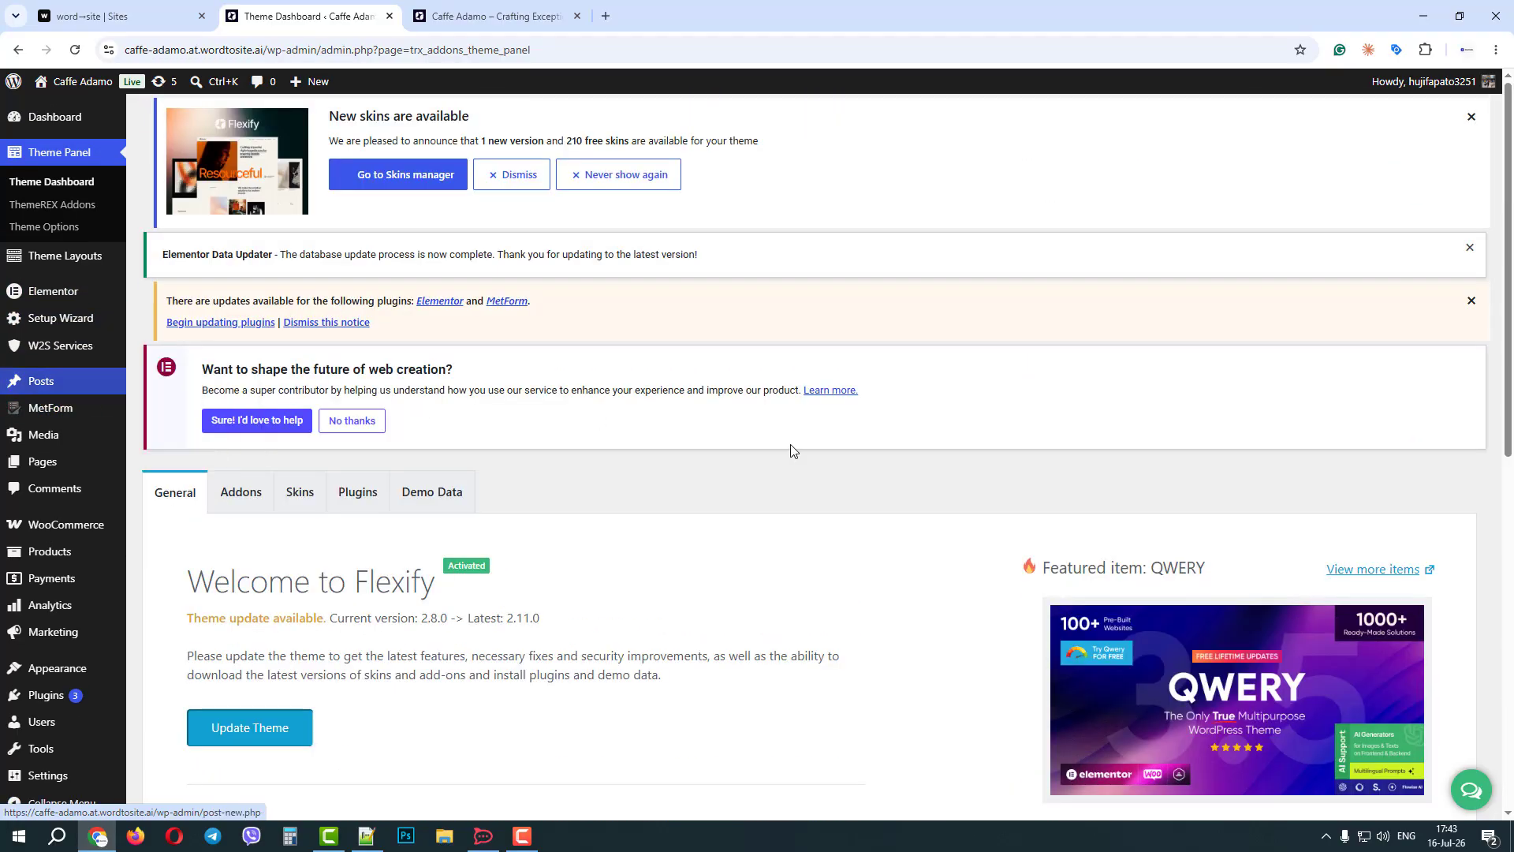
# Start a buyout of the Caffe Adamo site in WordToSite with client domain wordtosite.com and continue to payment.
pyautogui.click(118, 16)
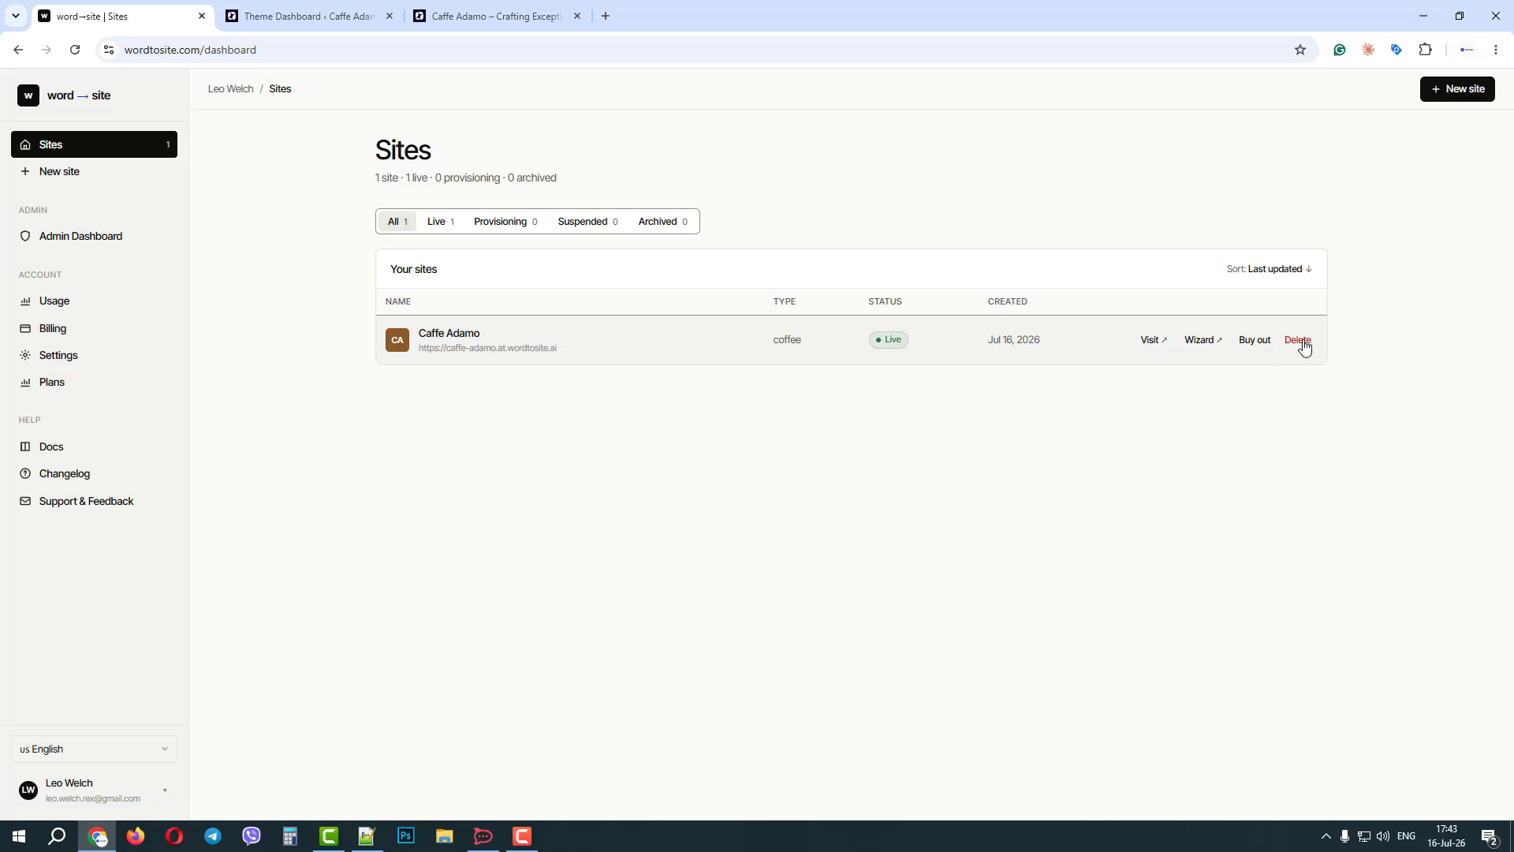
pyautogui.click(1251, 344)
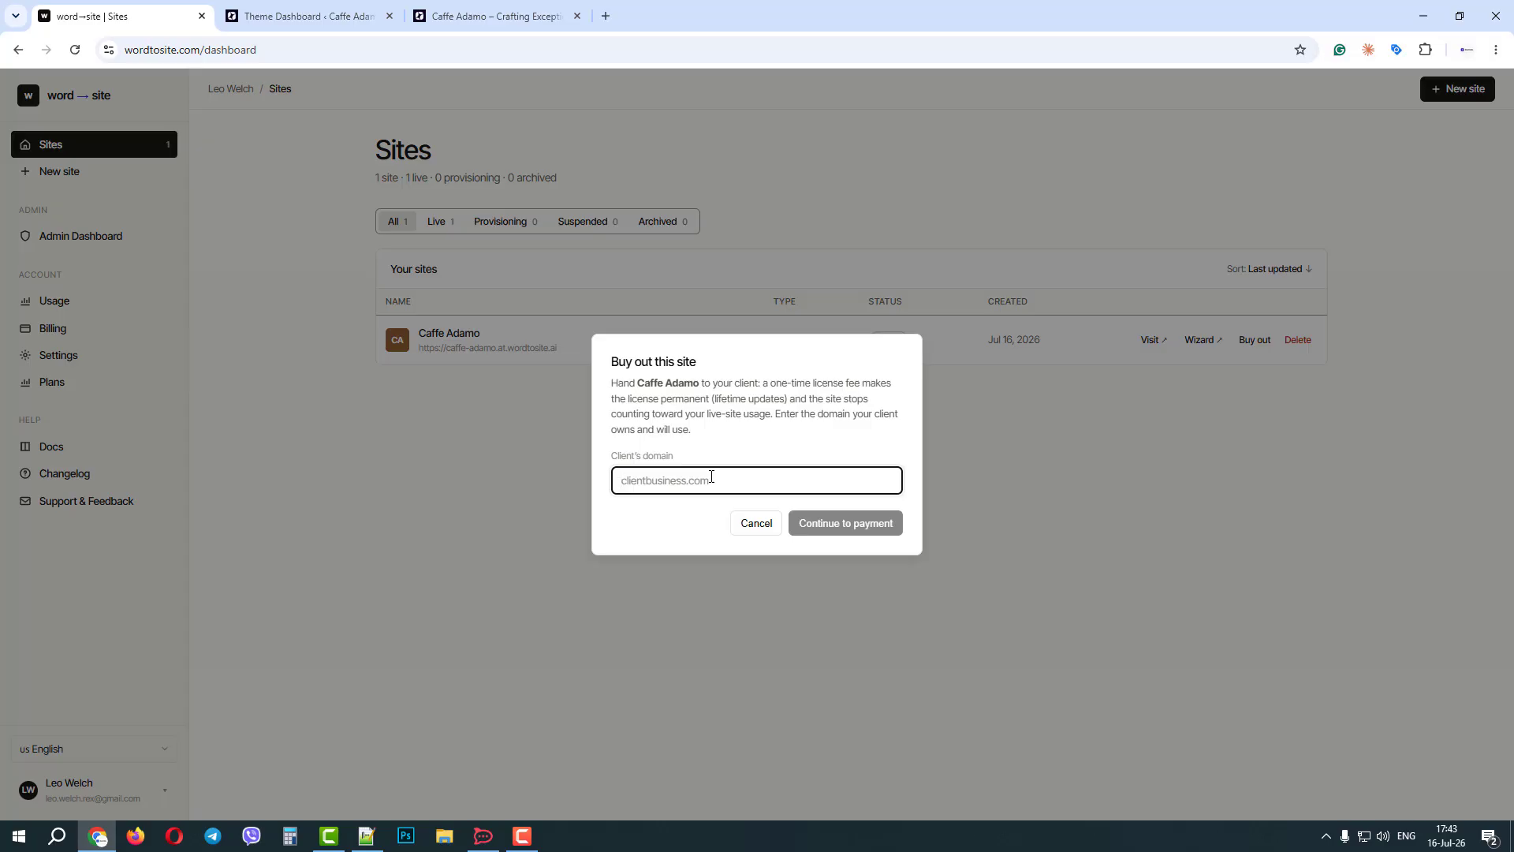
pyautogui.write('wordtosite.com')
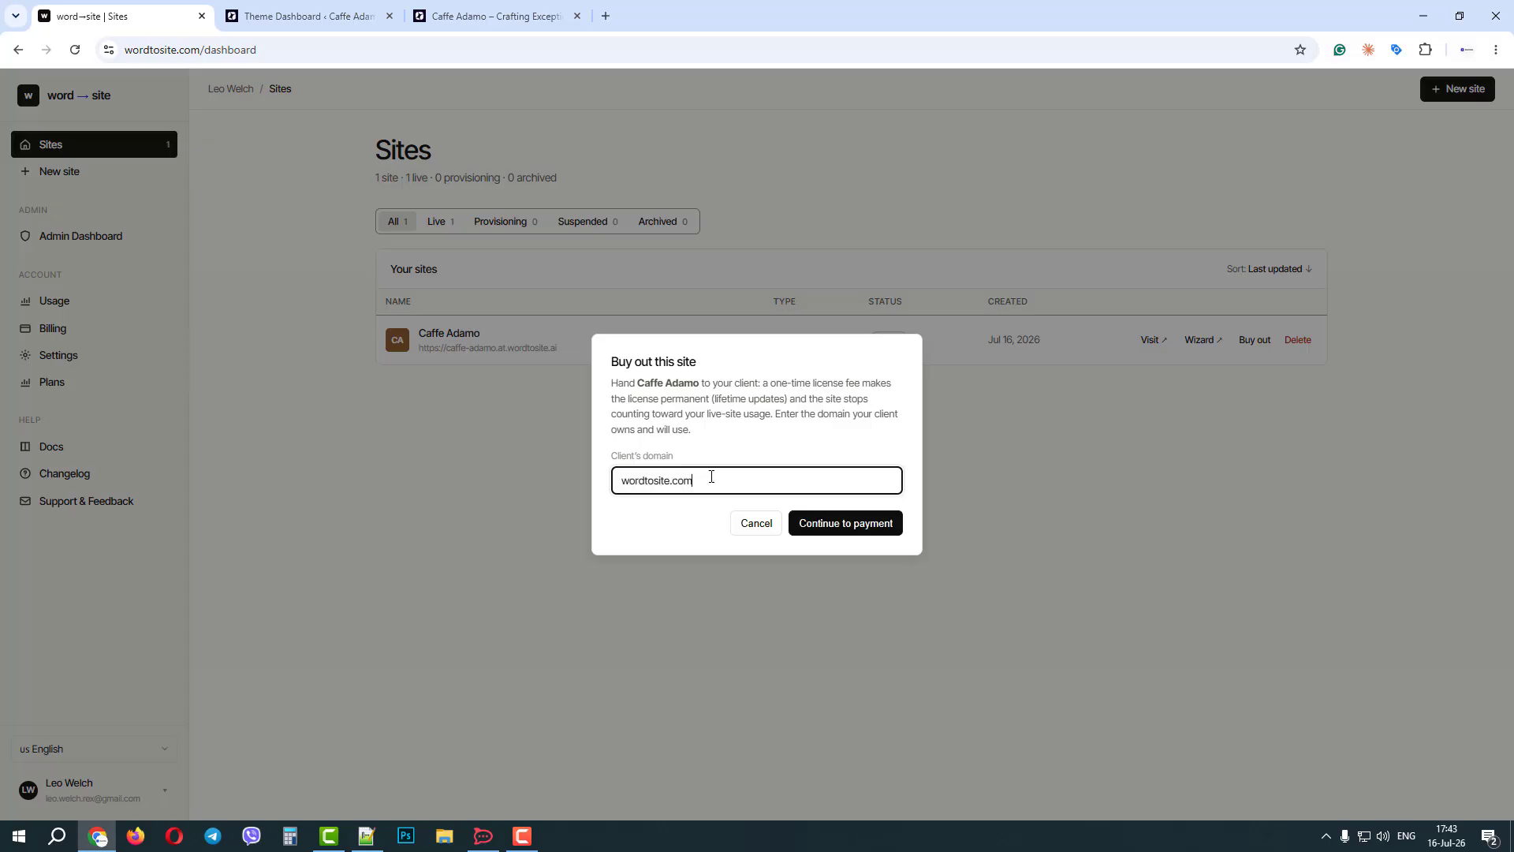
pyautogui.click(845, 527)
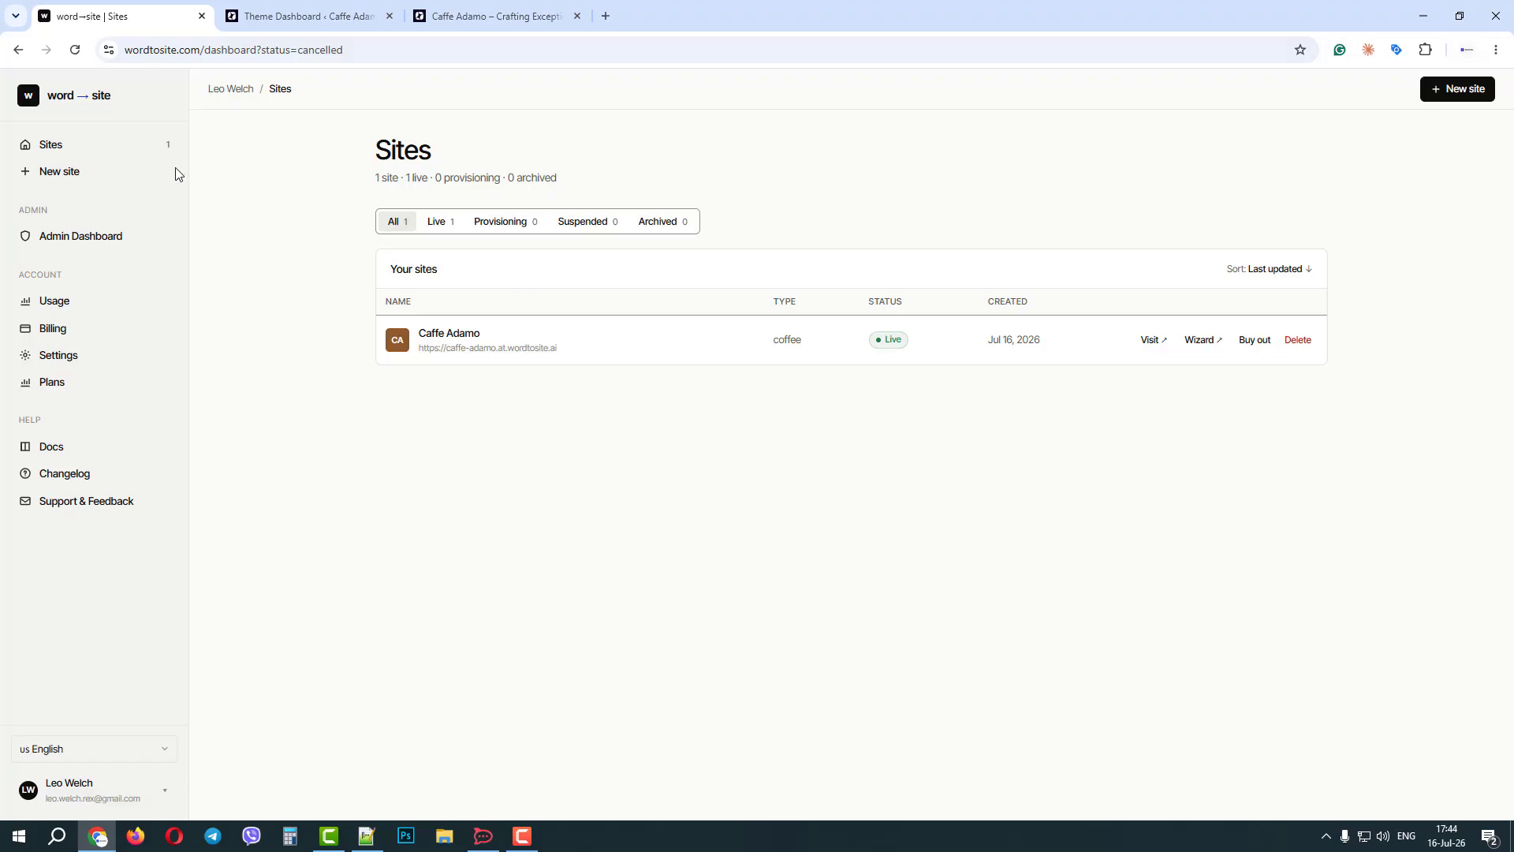
# View the new site form, return to the sites list and open the subscription plans for comparison.
pyautogui.click(79, 174)
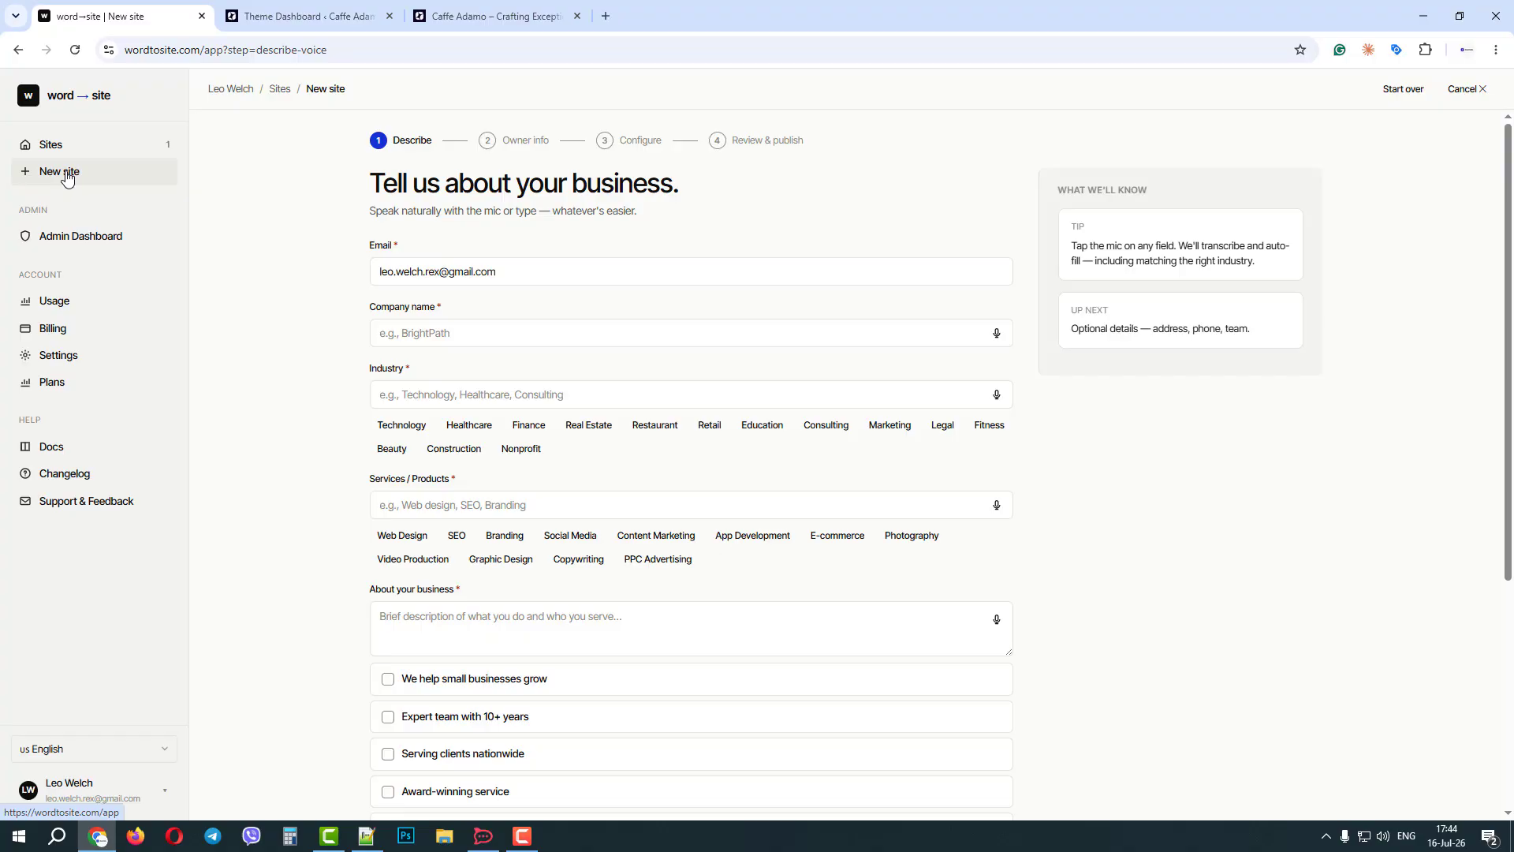
pyautogui.click(57, 145)
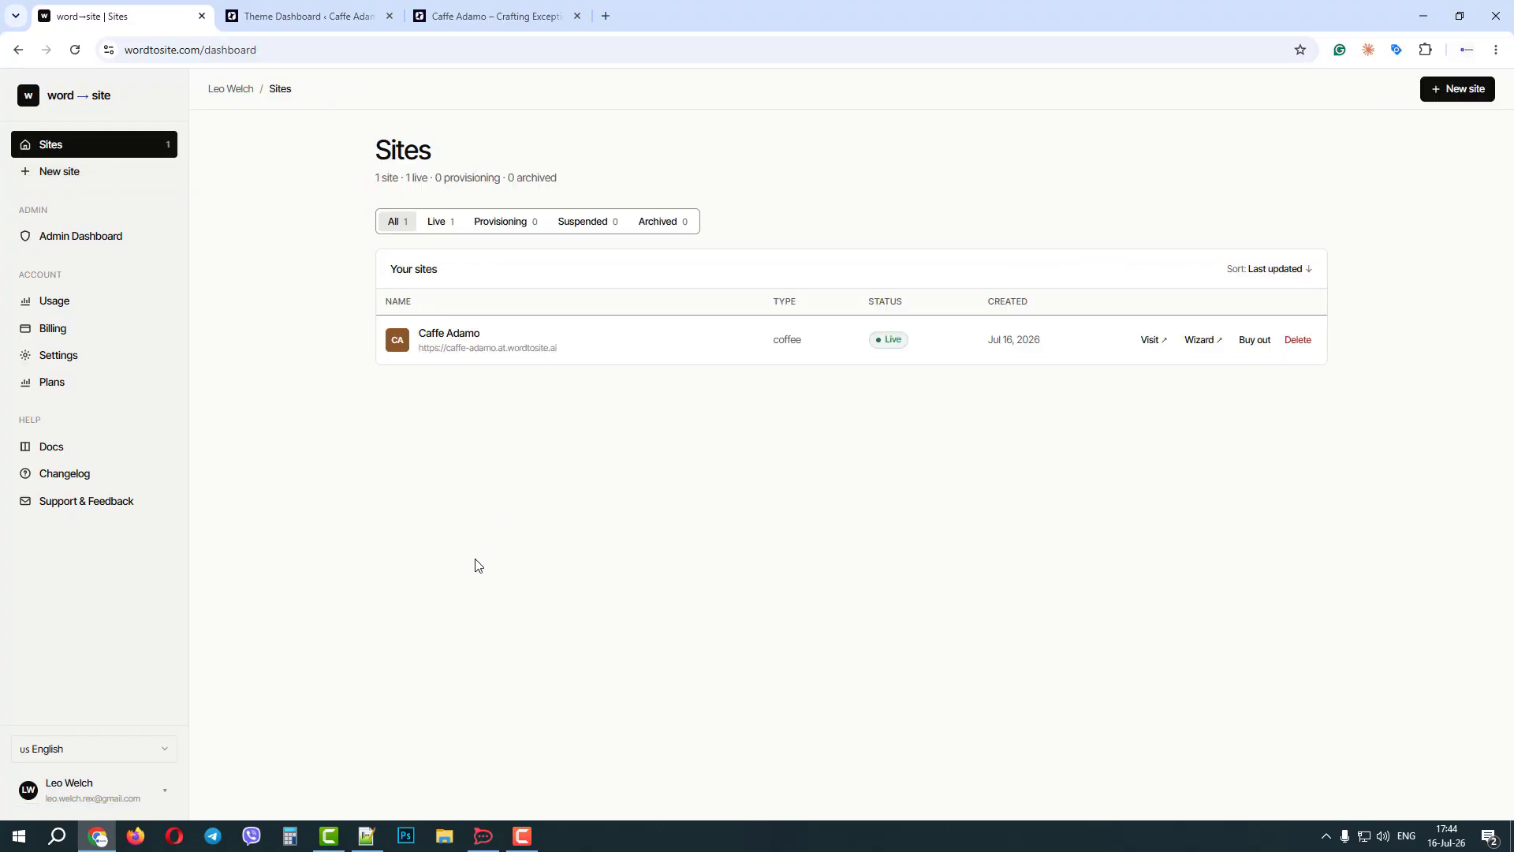
pyautogui.click(73, 385)
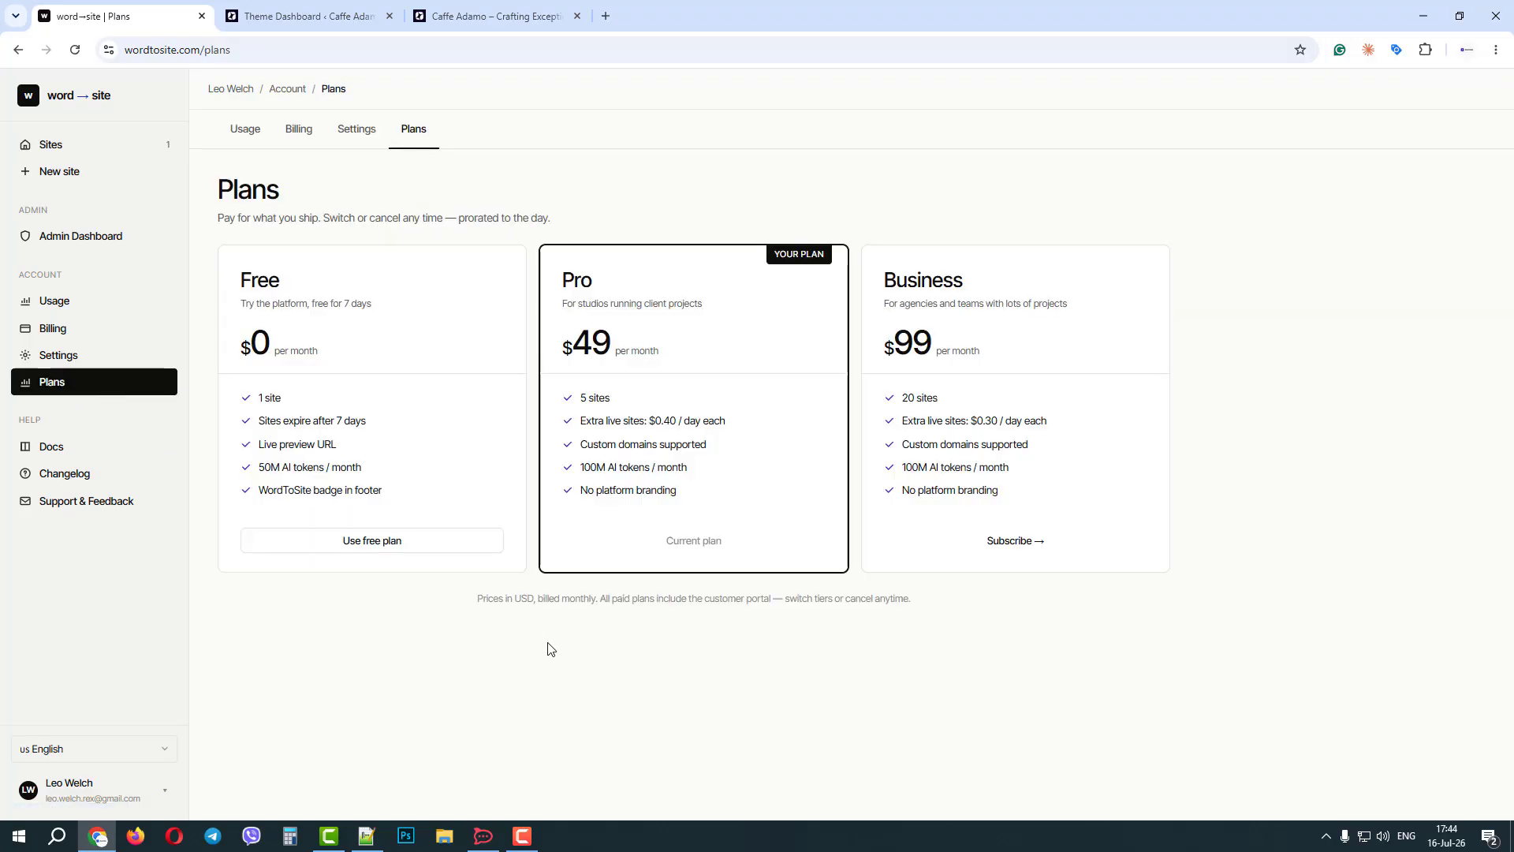
# View the account's billing page and open the pricing section of the public wordtosite.com homepage.
pyautogui.click(45, 328)
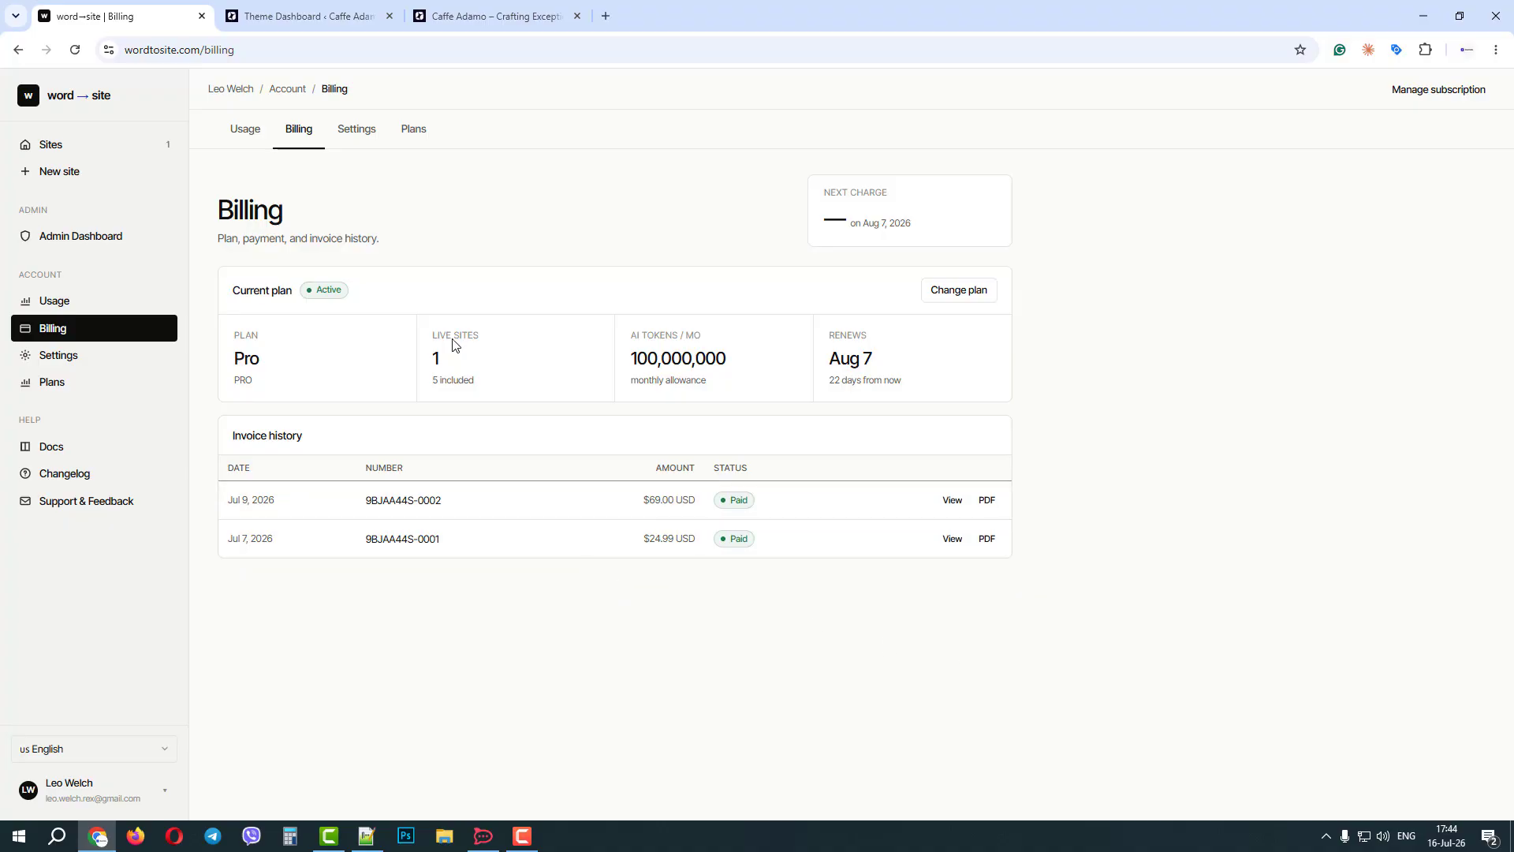
pyautogui.doubleClick(215, 49)
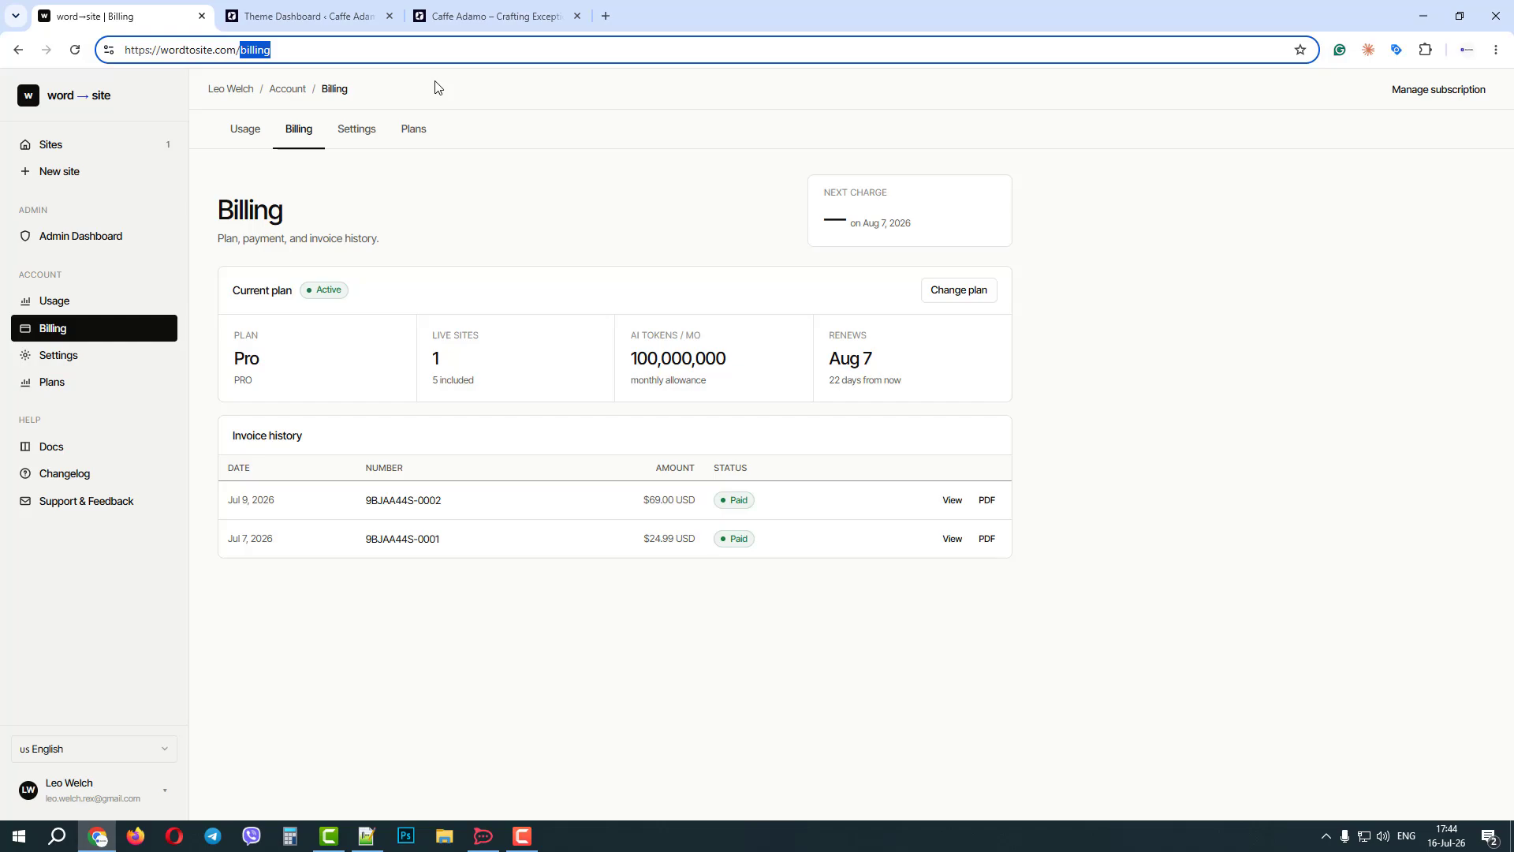
pyautogui.press('BackSpace')
pyautogui.press('Return')
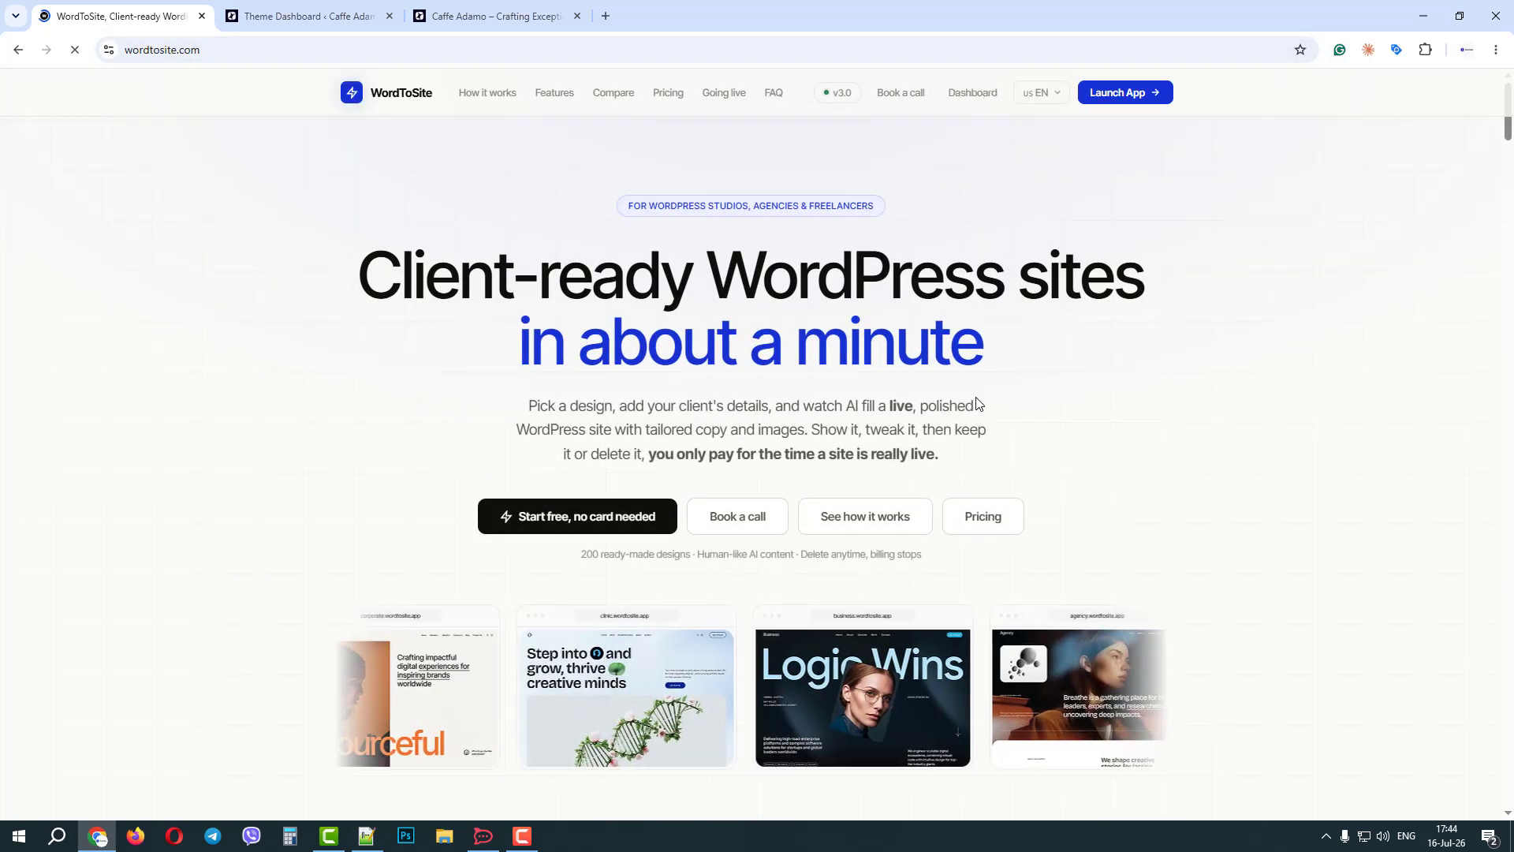
pyautogui.click(983, 516)
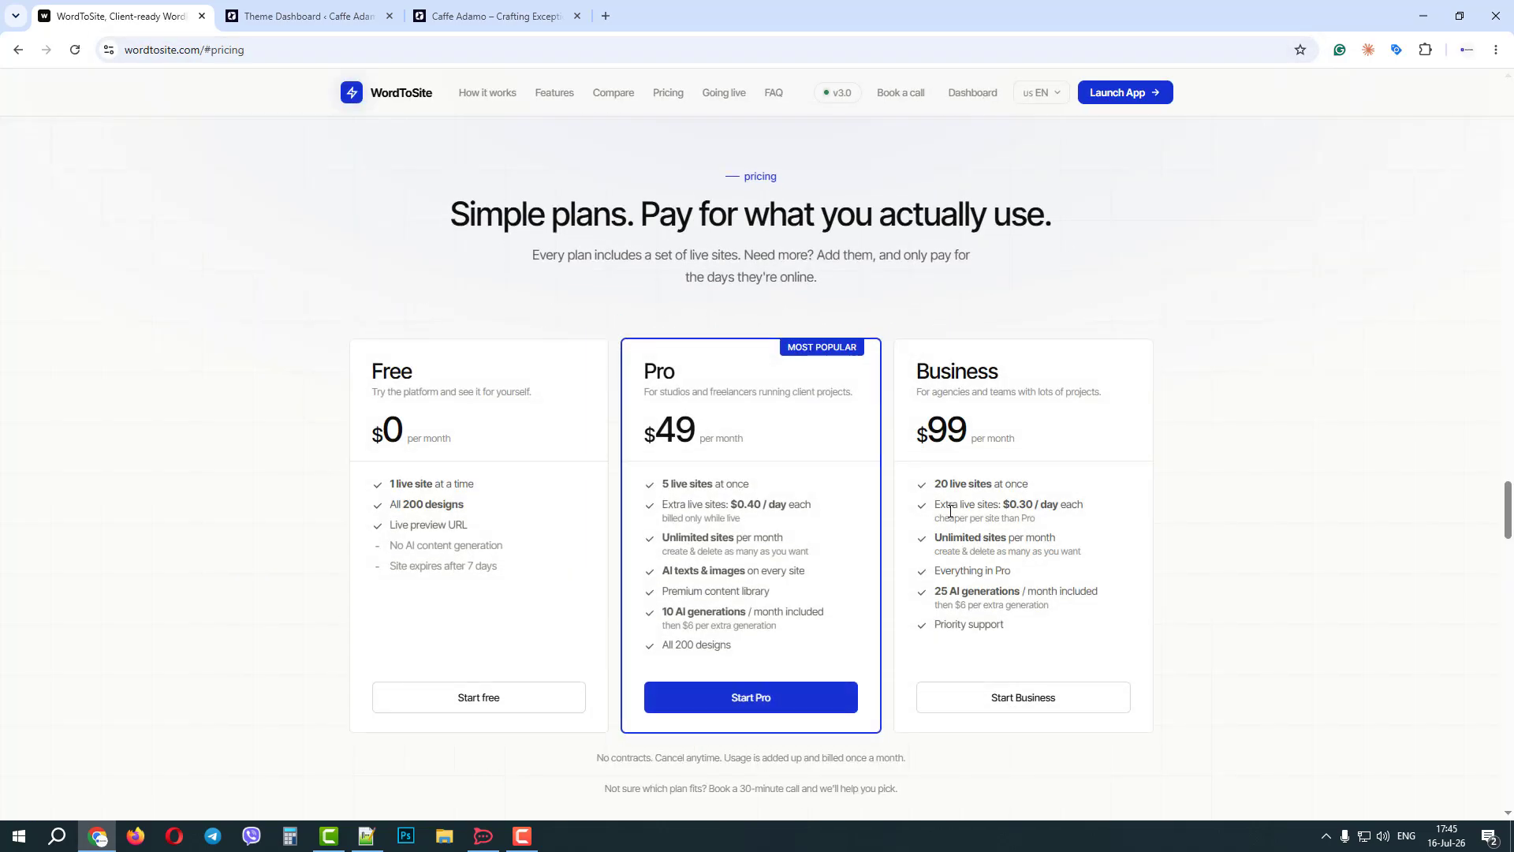
# Examine the "pay for what's live" billing example for the Pro plan, including its extra sites.
pyautogui.scroll(-9, 939, 474)
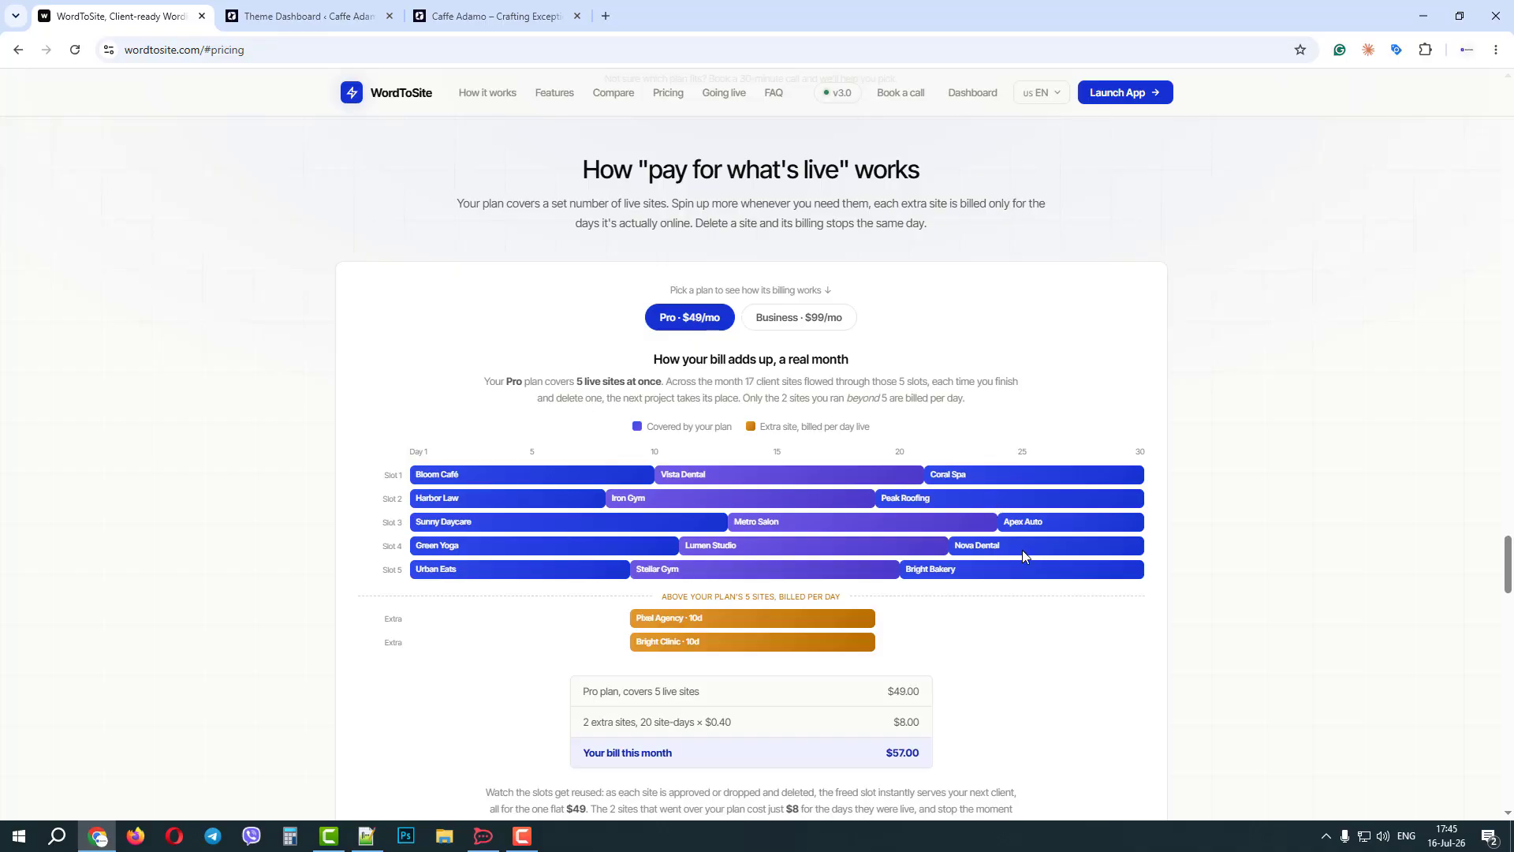
pyautogui.scroll(-2, 959, 513)
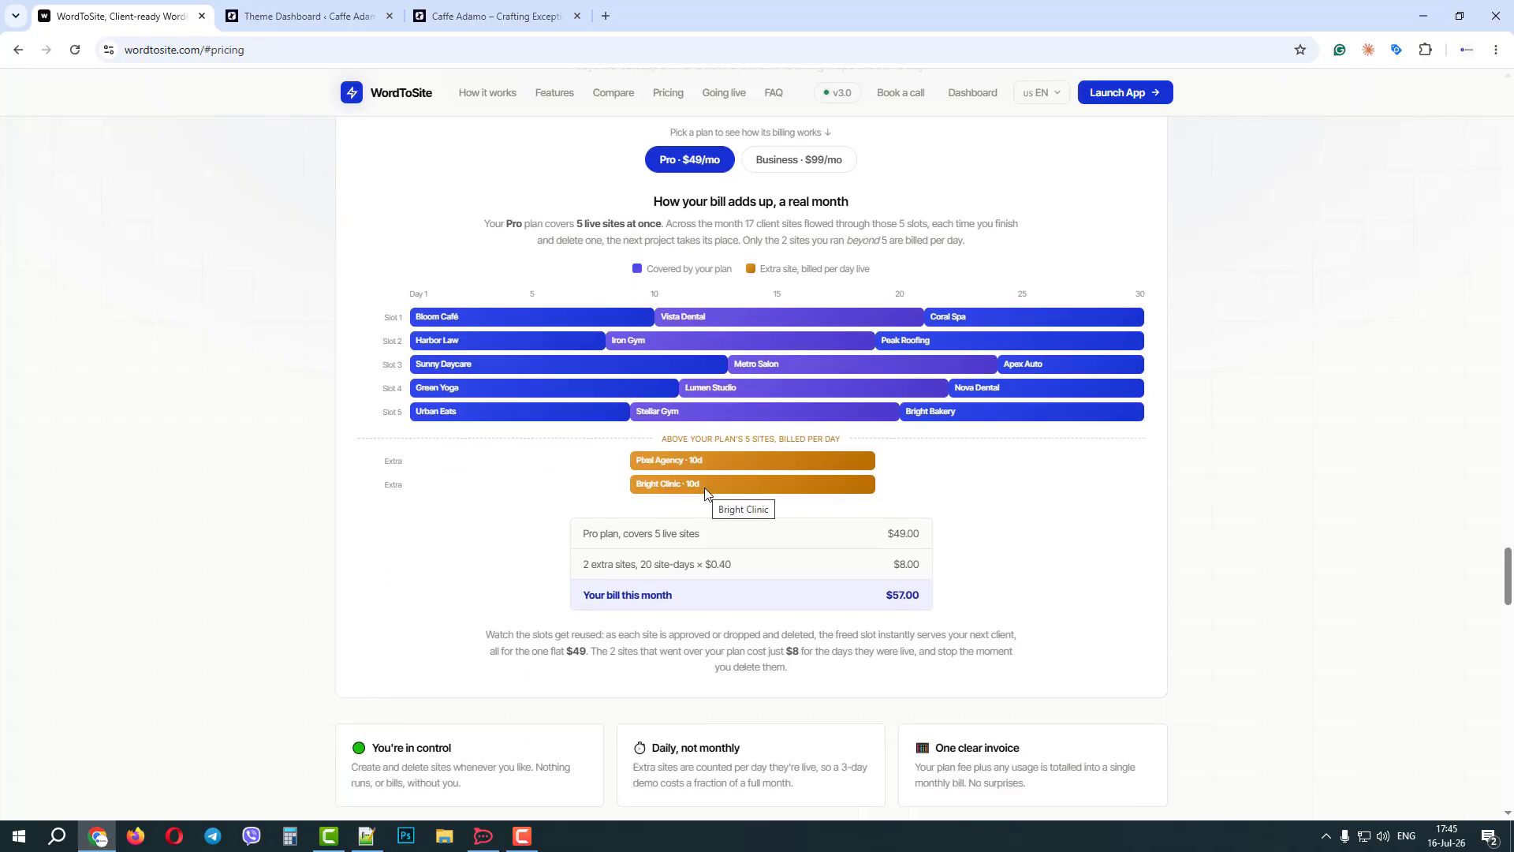
pyautogui.scroll(-2, 705, 494)
pyautogui.scroll(2, 717, 276)
# Switch the billing example to the Business plan, examine its site slots and extra-site charges, and return to the homepage's opening section.
pyautogui.click(801, 165)
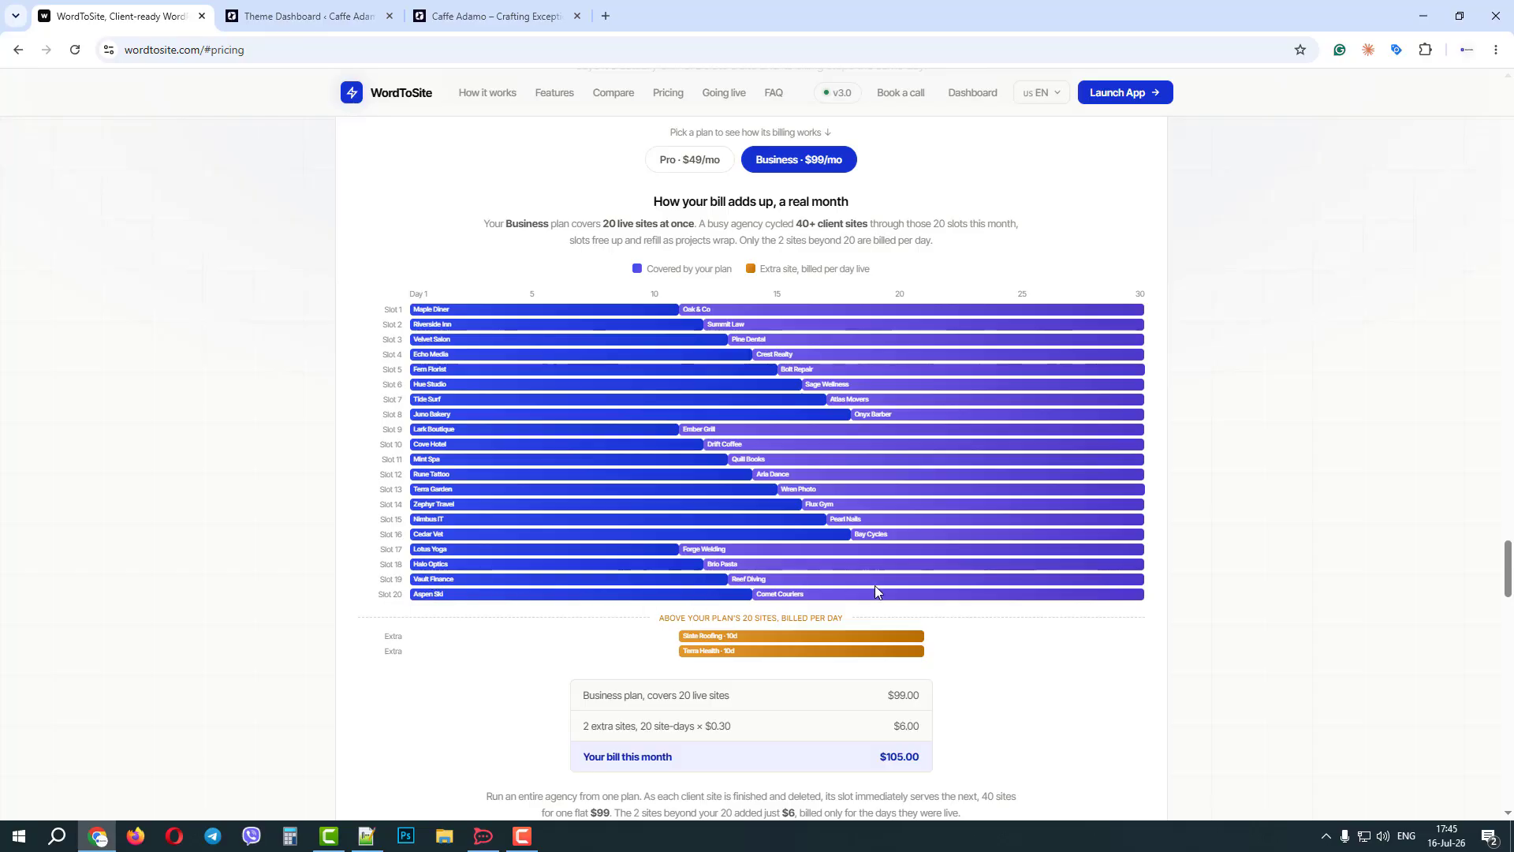
pyautogui.moveTo(987, 562)
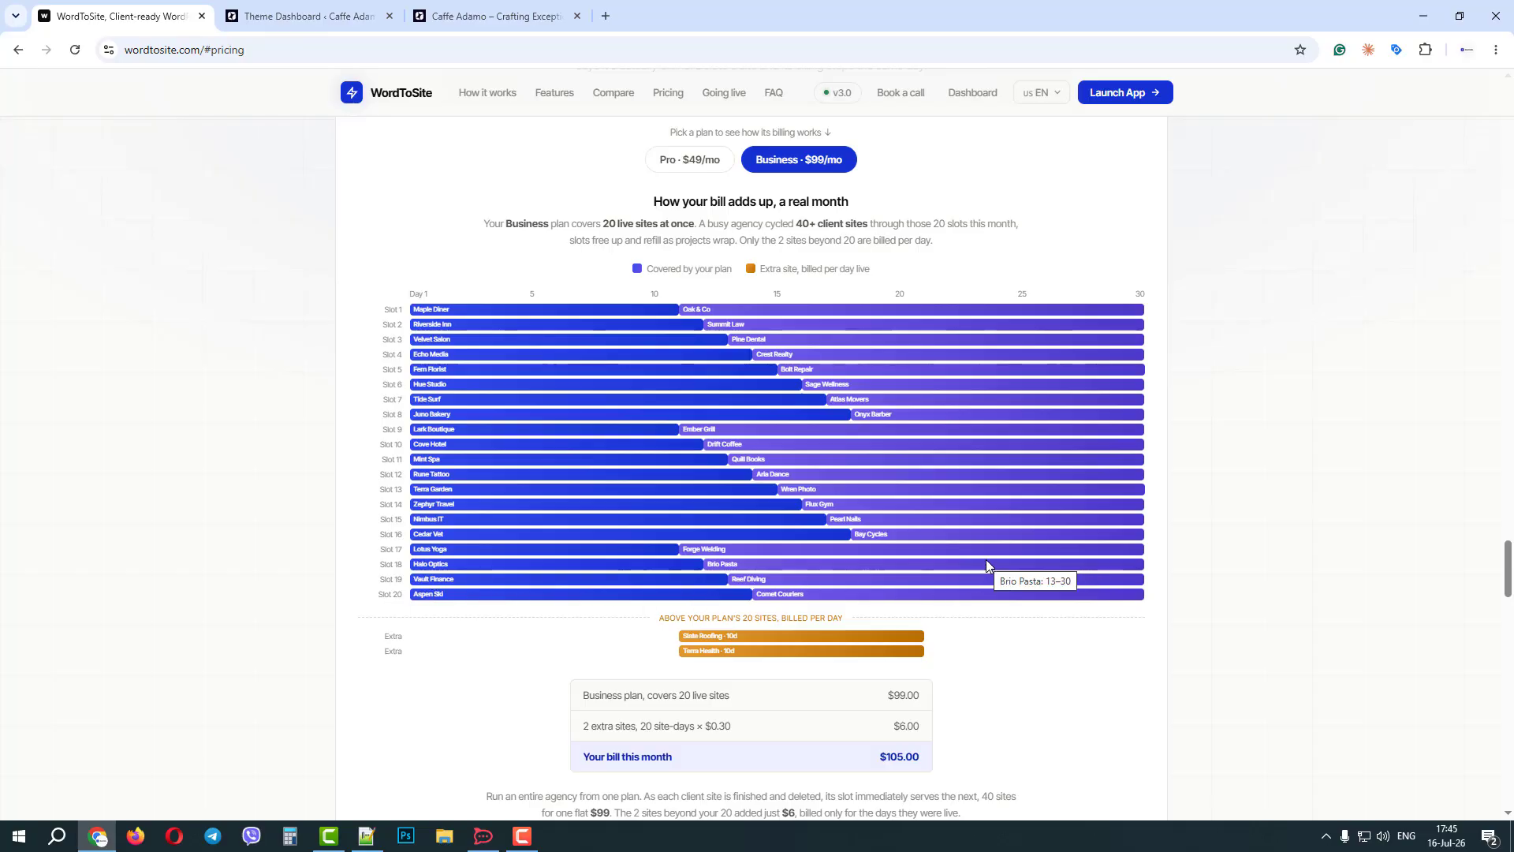
pyautogui.scroll(-2, 986, 560)
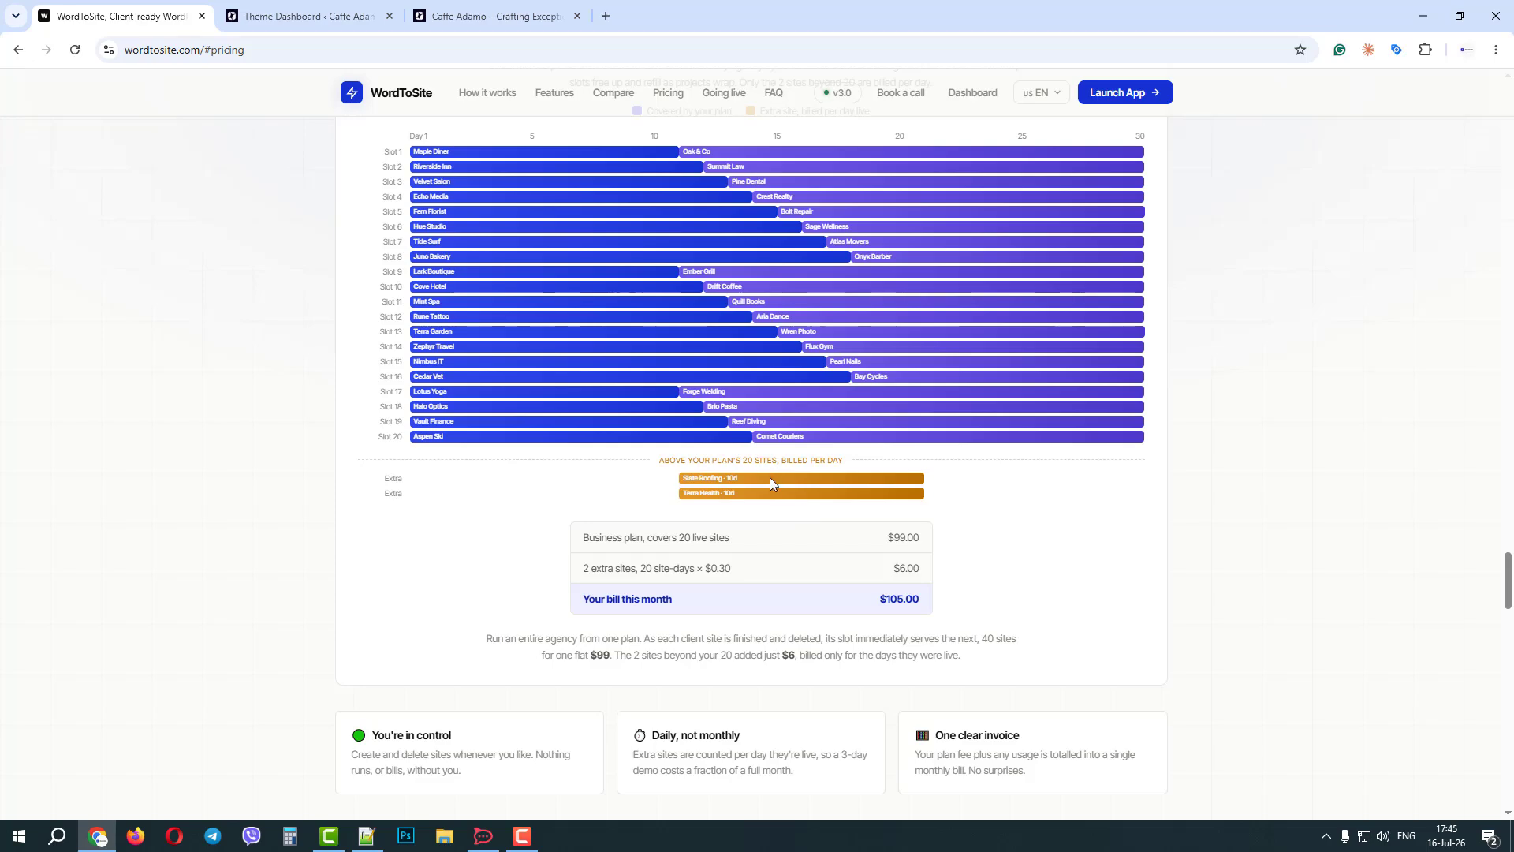
pyautogui.doubleClick(718, 566)
pyautogui.click(800, 576)
pyautogui.scroll(2, 798, 571)
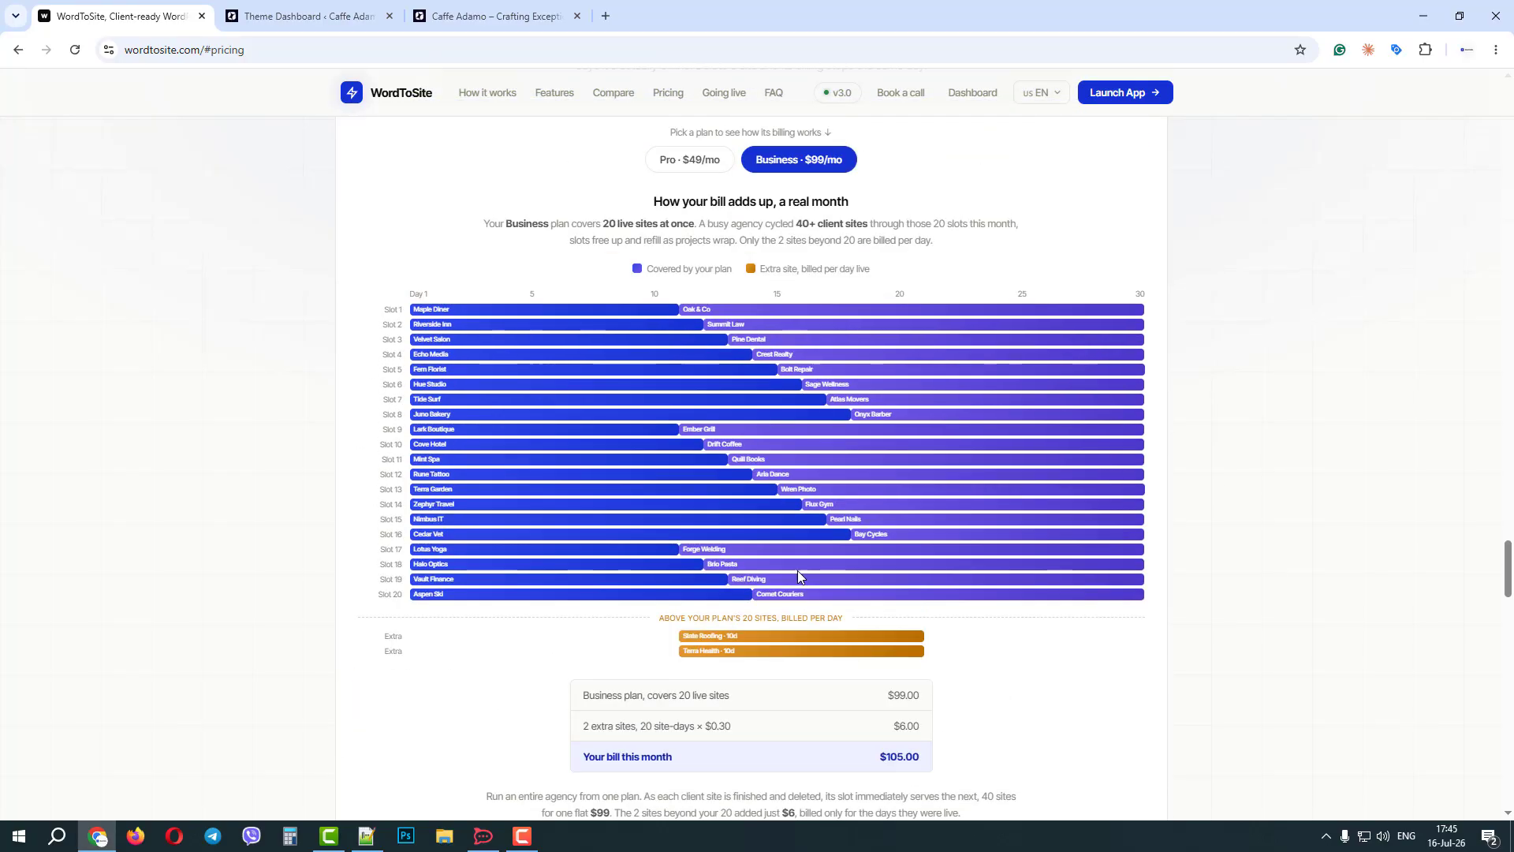
pyautogui.scroll(2, 798, 575)
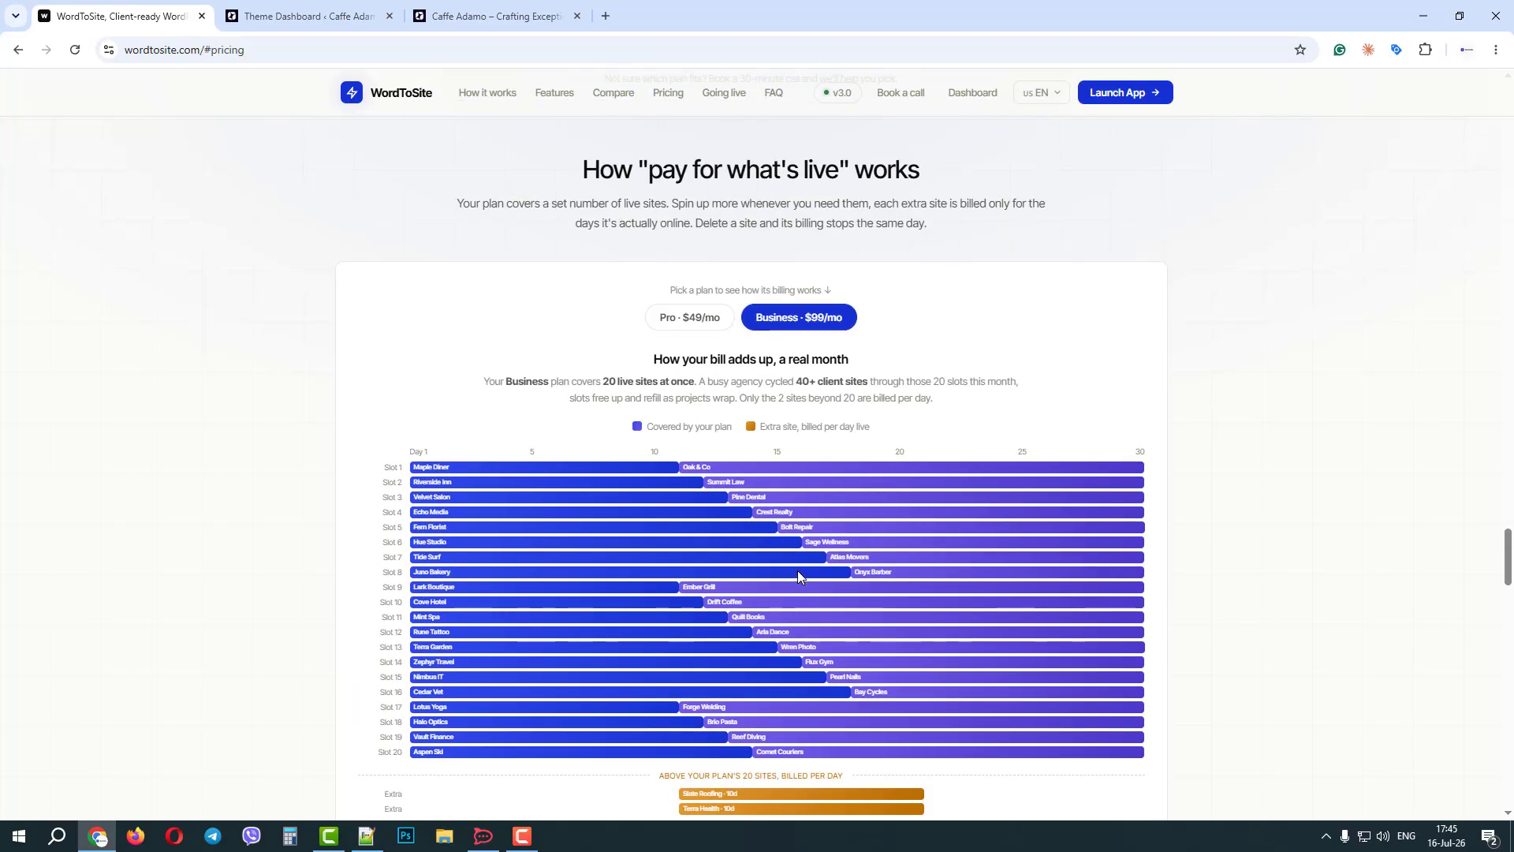
pyautogui.scroll(-10, 798, 576)
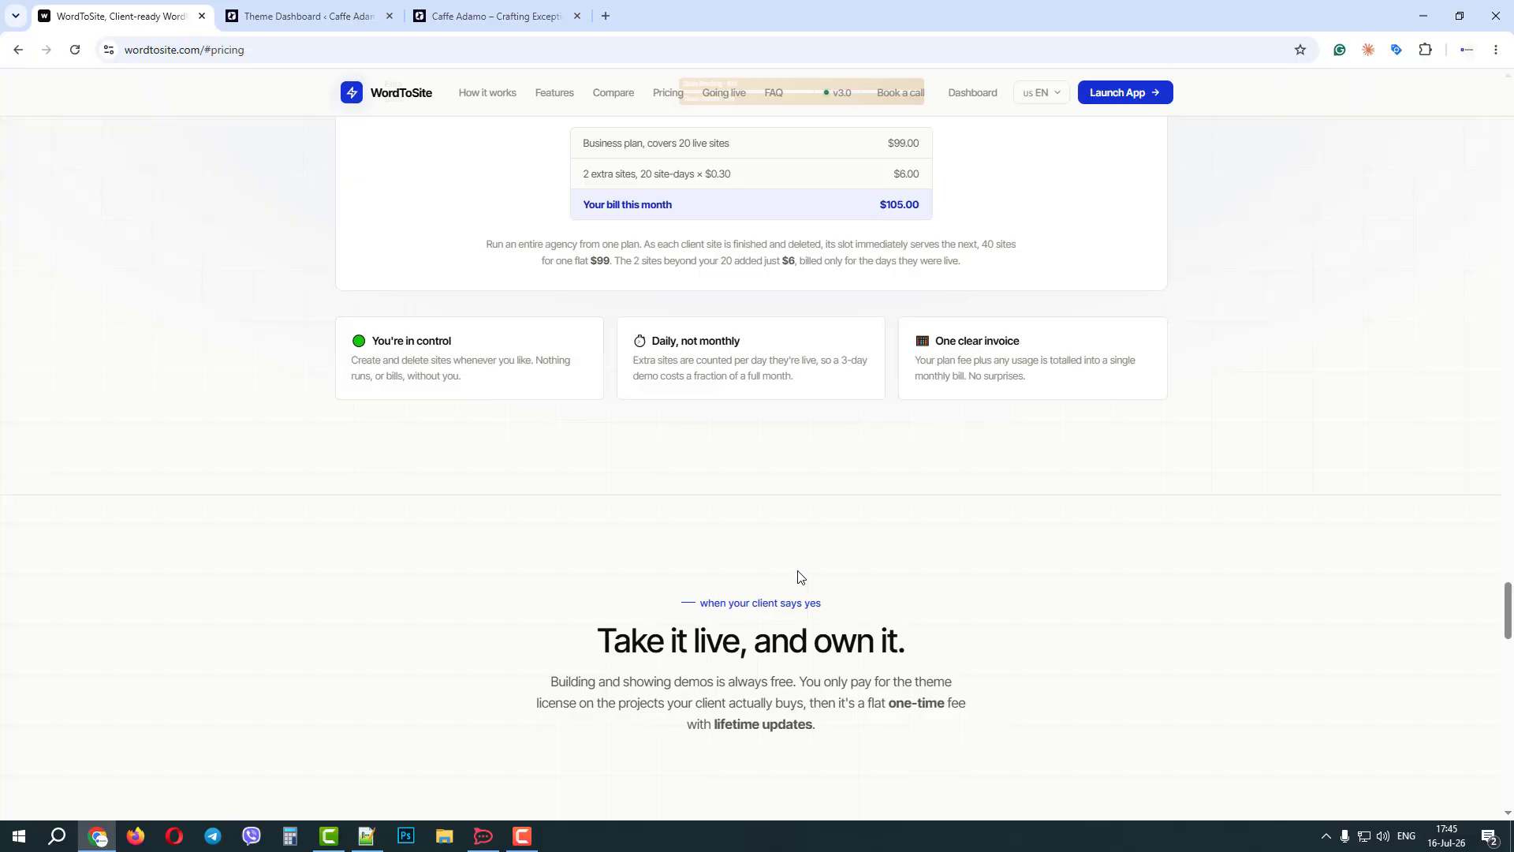
pyautogui.scroll(7, 797, 576)
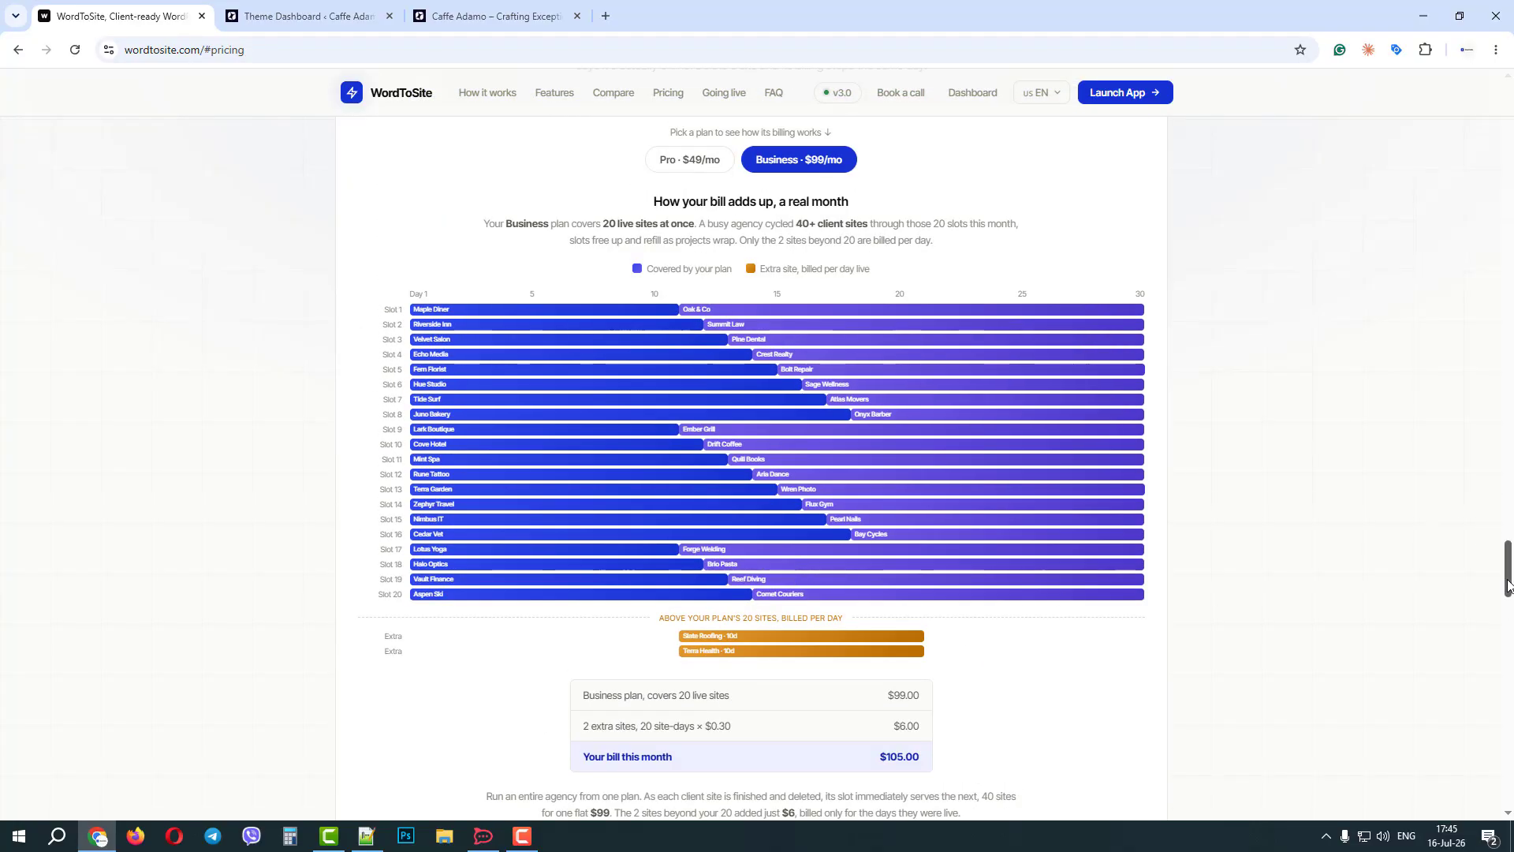
pyautogui.moveTo(1509, 588); pyautogui.dragTo(1512, 71)
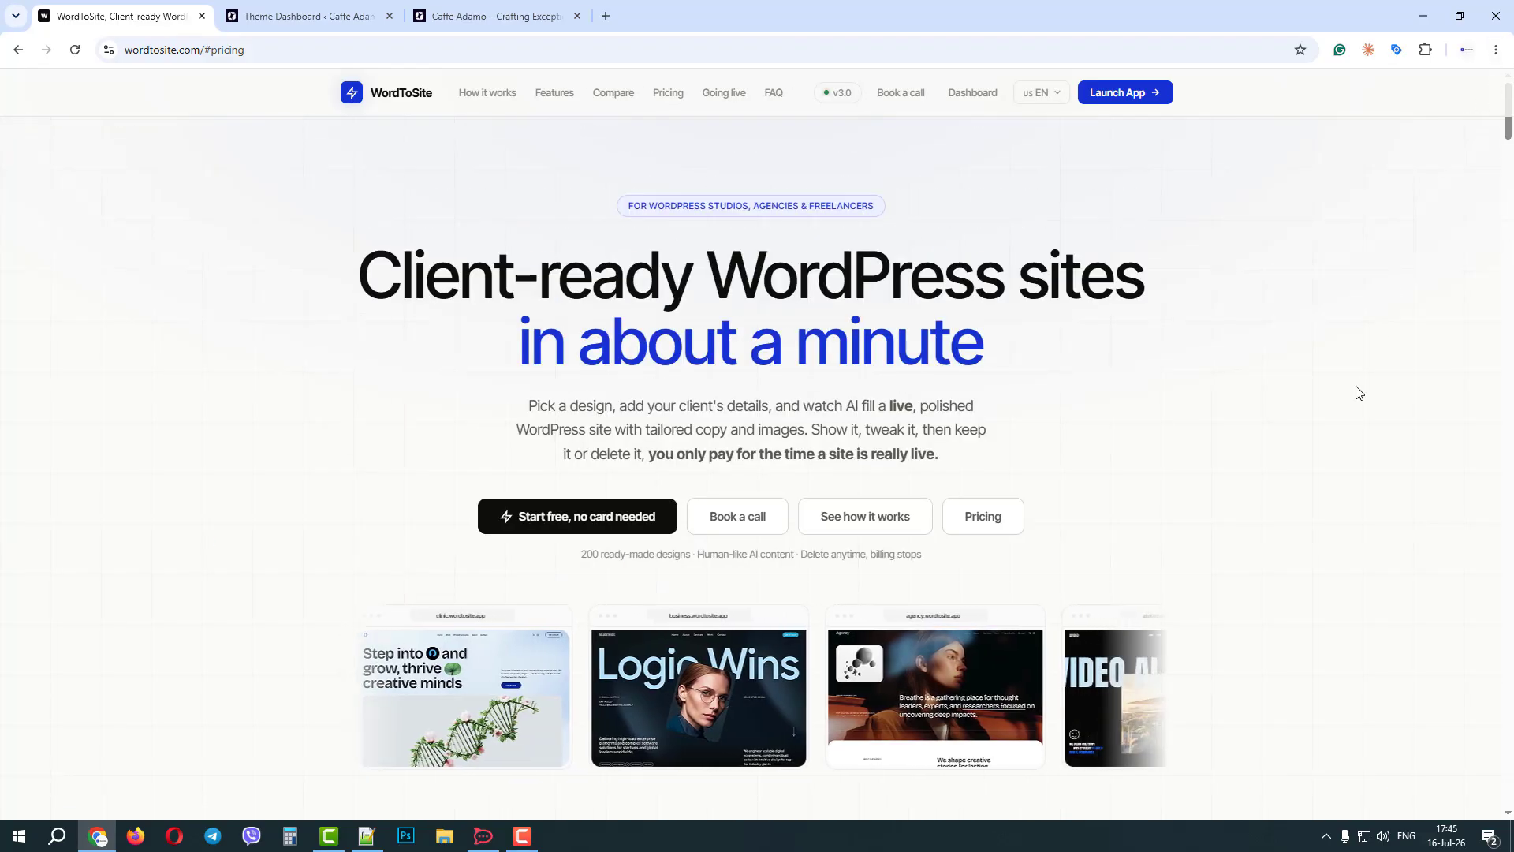